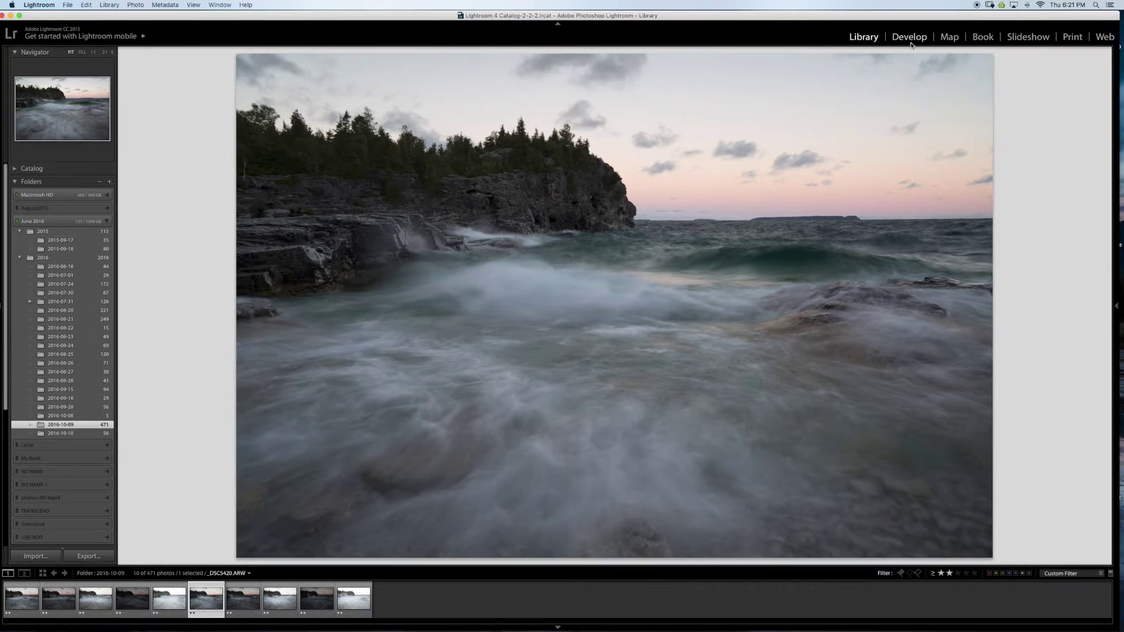
Open _DSC5420.ARW in the Develop module and inspect the rock ledge up close
click(909, 37)
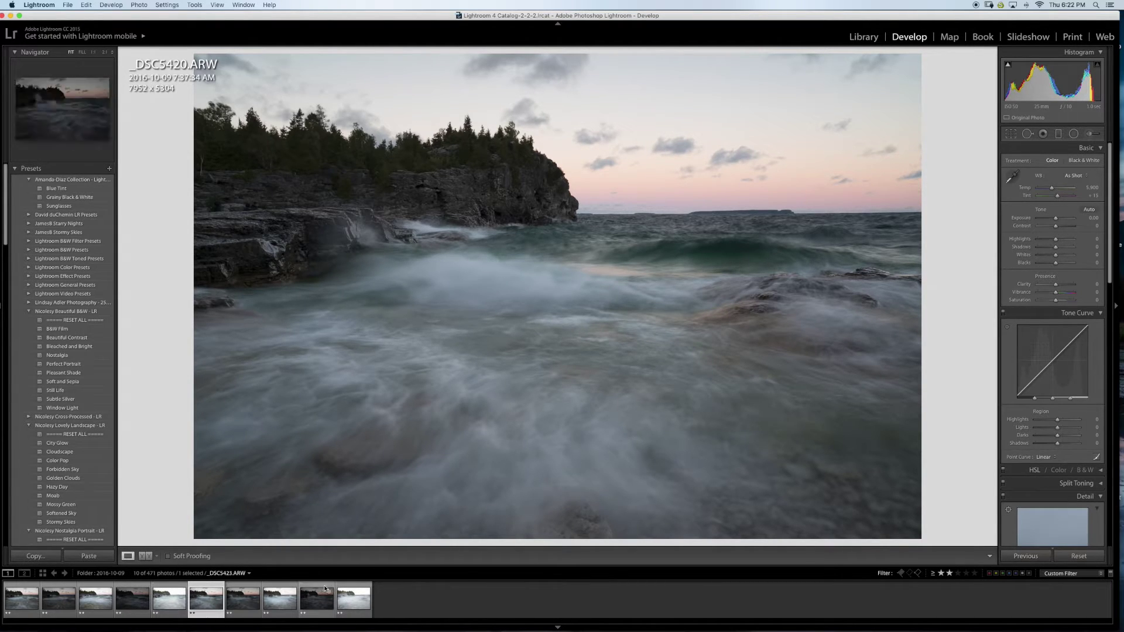
click(254, 213)
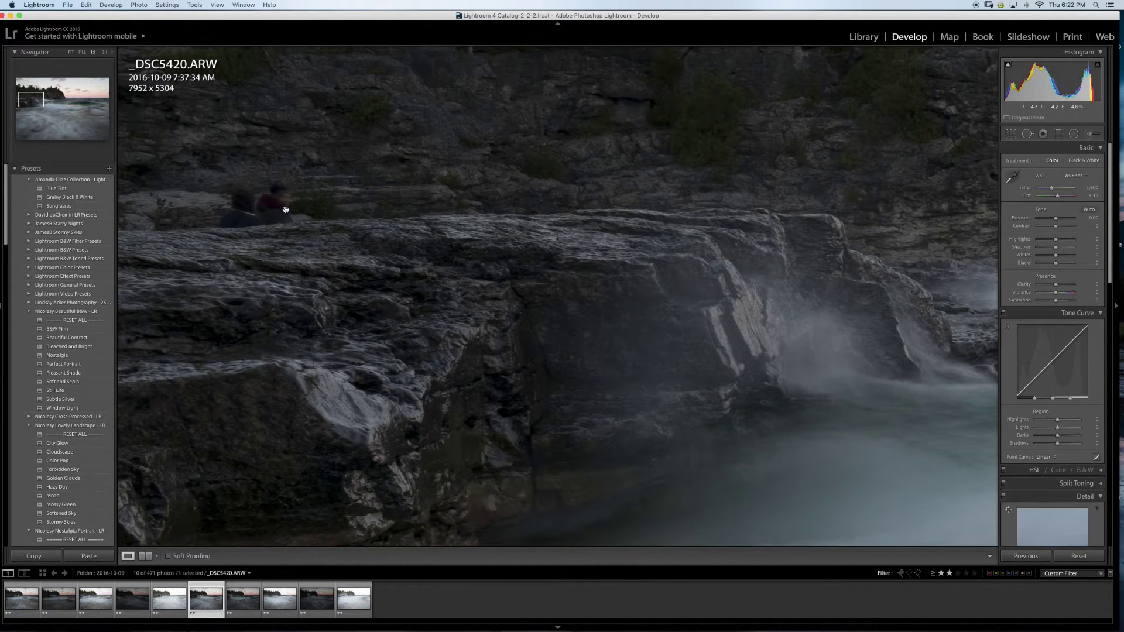
click(281, 219)
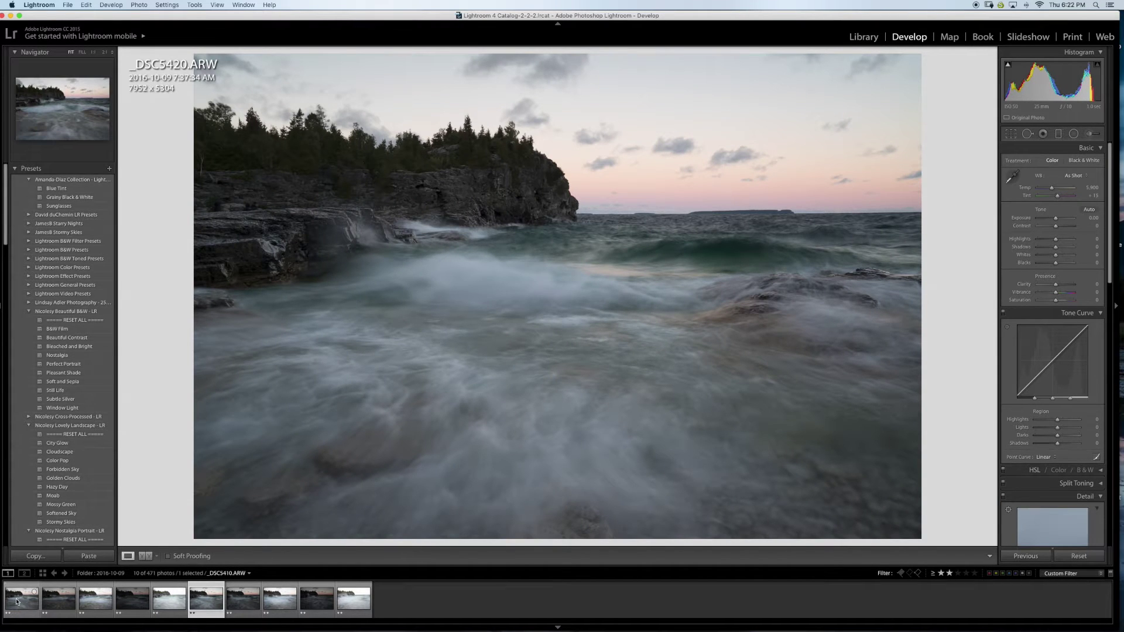
Compare the composition and rock ledge of _DSC5410.ARW with _DSC5420.ARW and _DSC5421.ARW, ending on _DSC5420.ARW
click(18, 599)
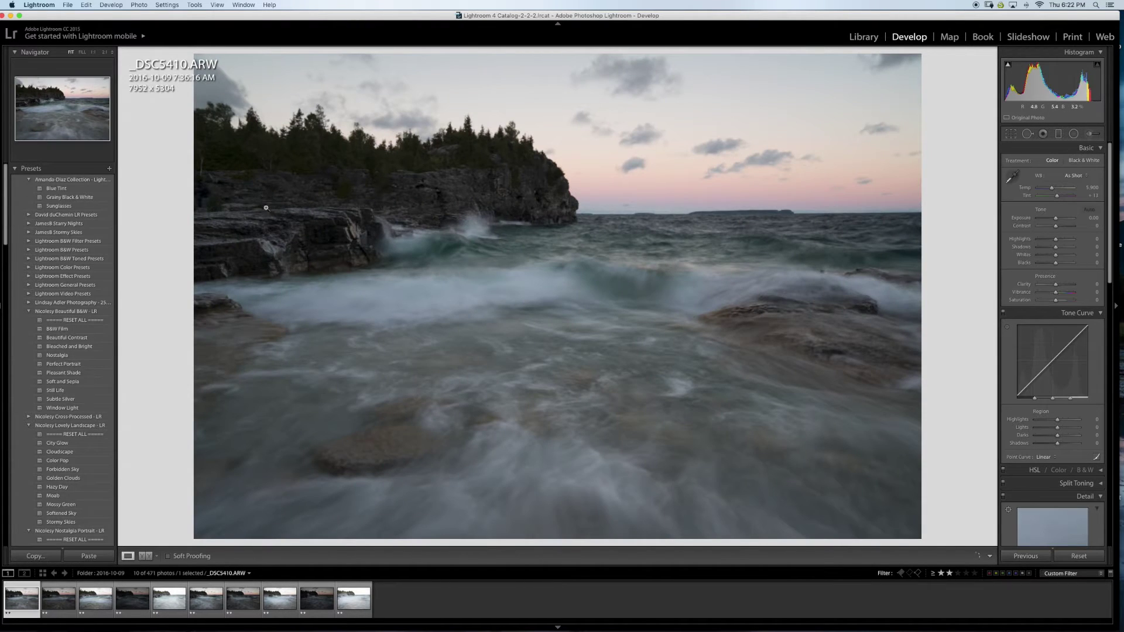
click(272, 202)
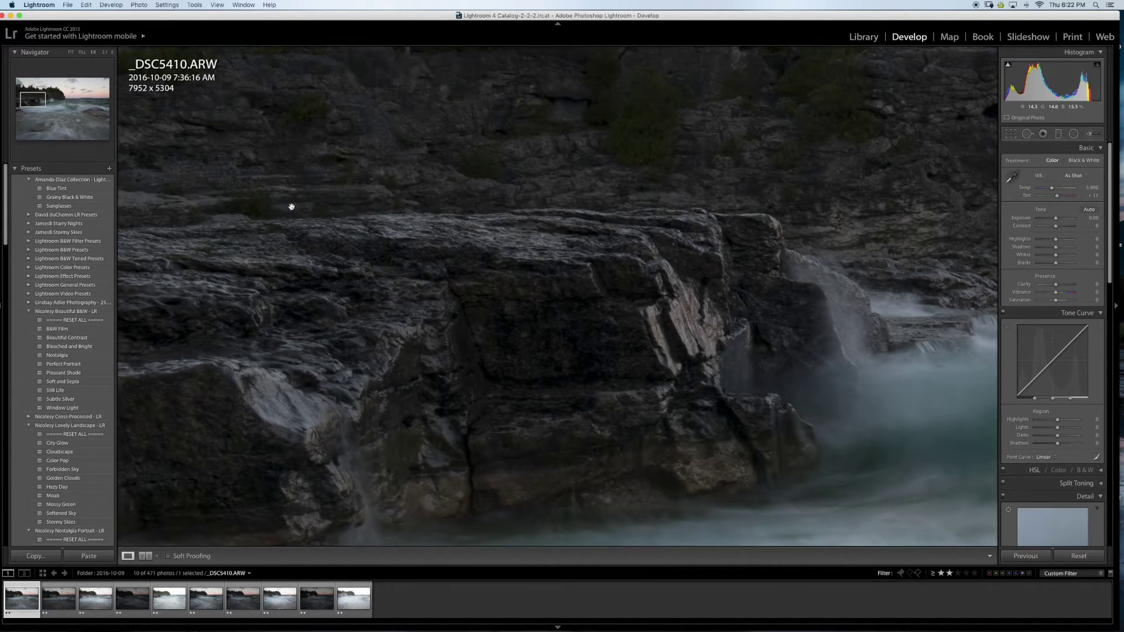
click(324, 206)
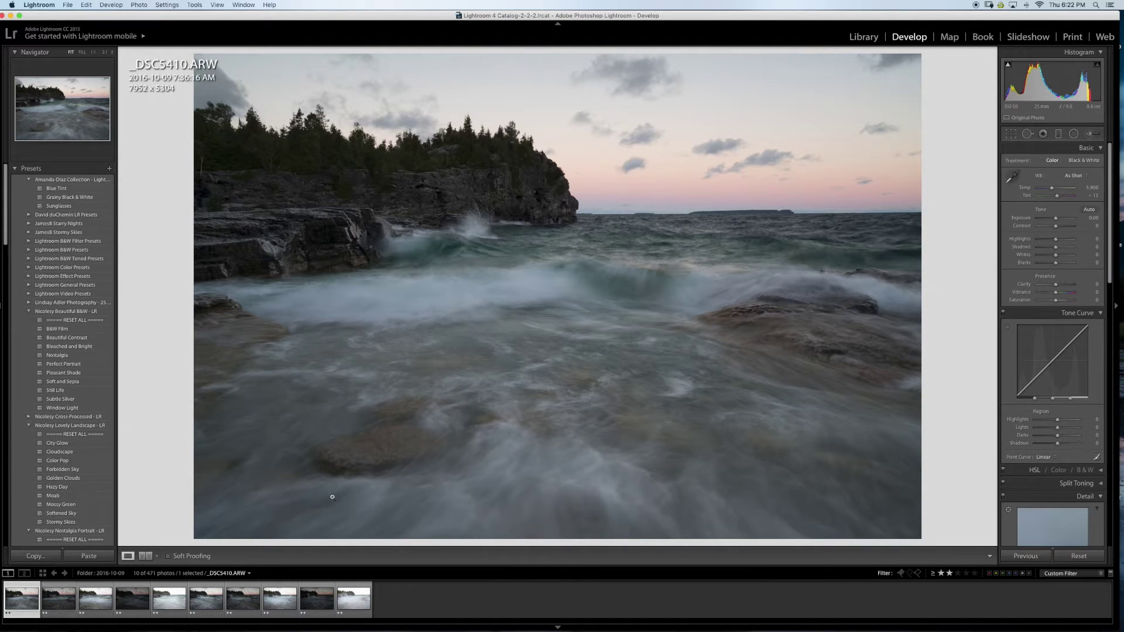
click(198, 601)
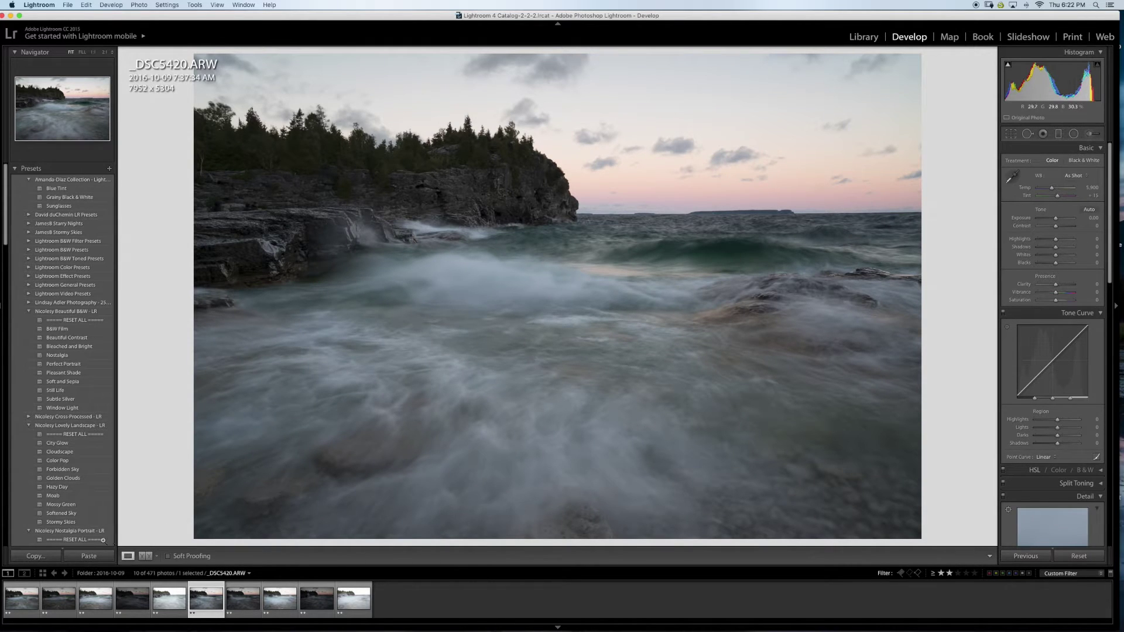
click(21, 599)
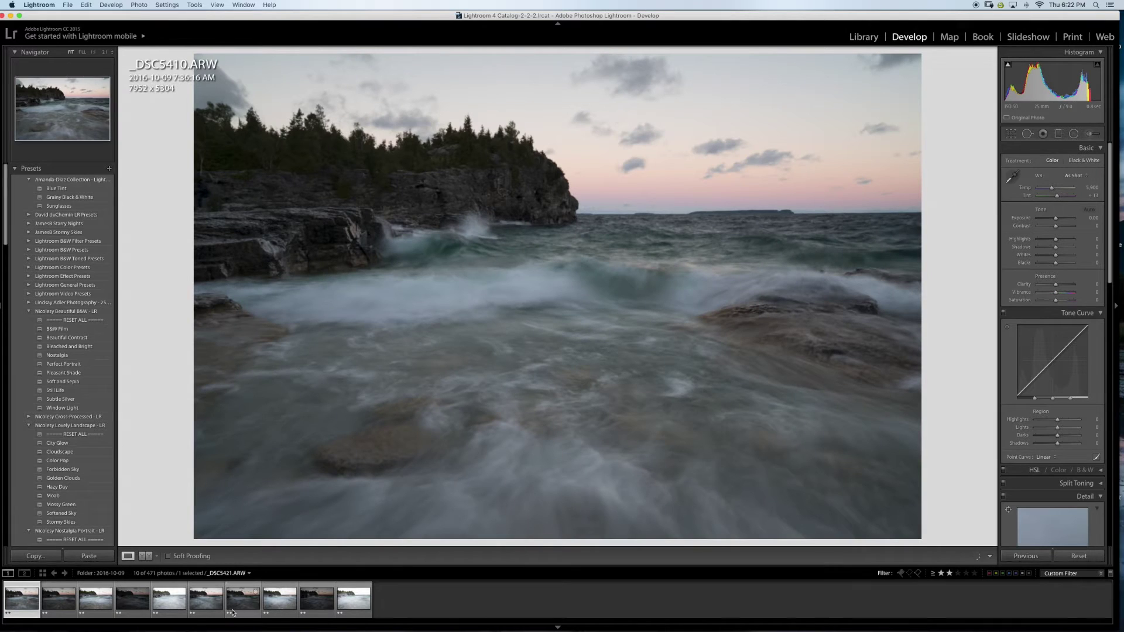
click(246, 598)
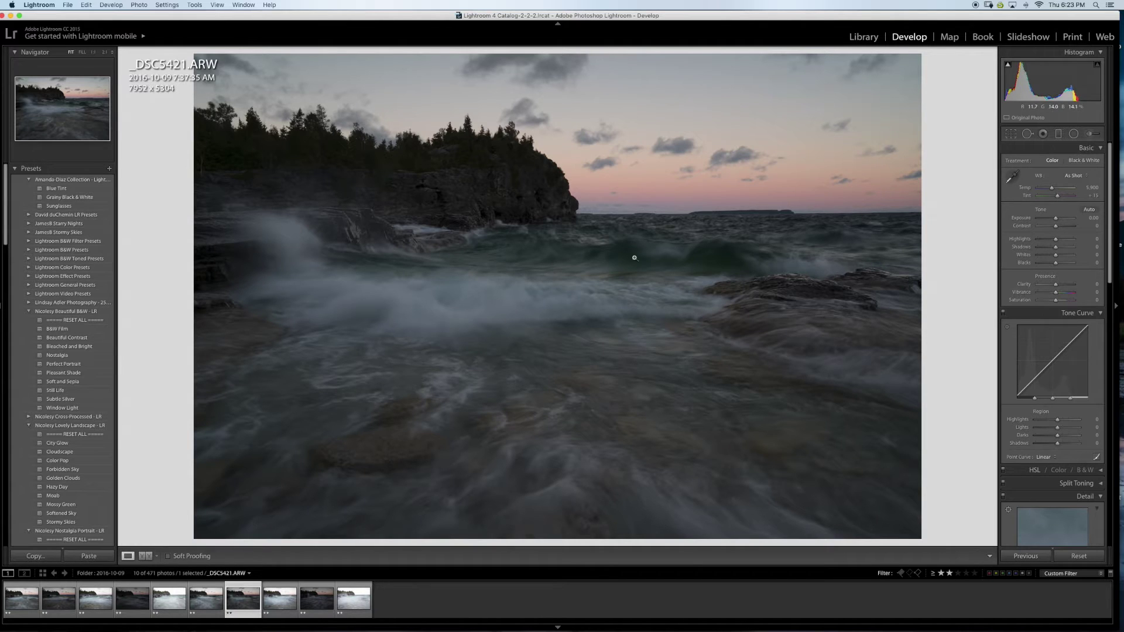
key(Left)
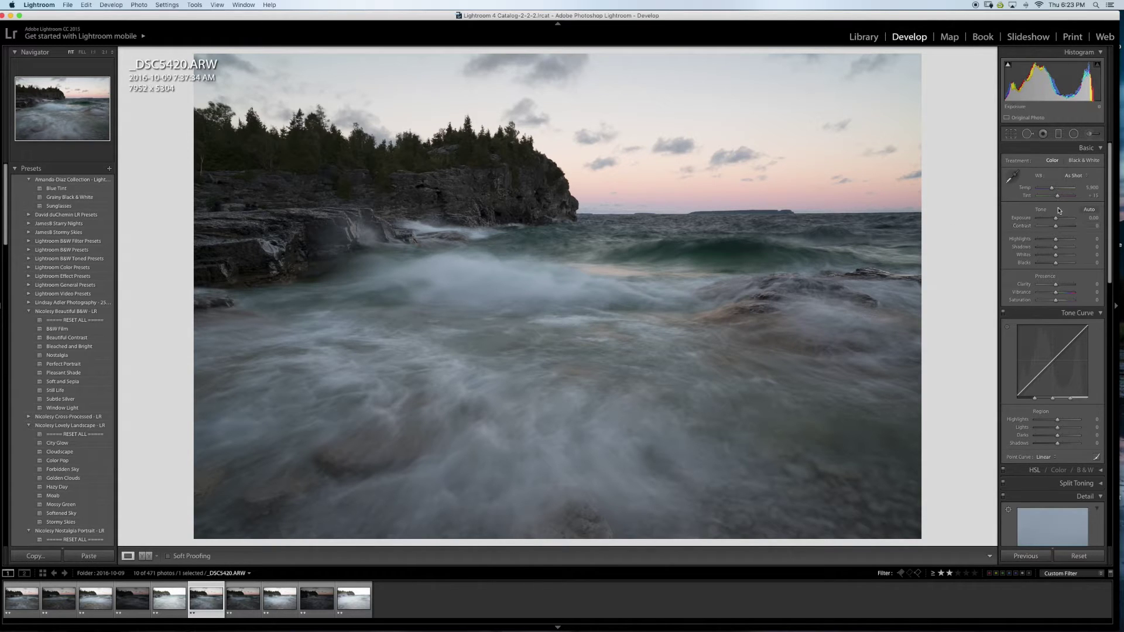
Try the Shade, Cloudy and Daylight white balance presets on _DSC5420.ARW, then restore As Shot
click(1075, 174)
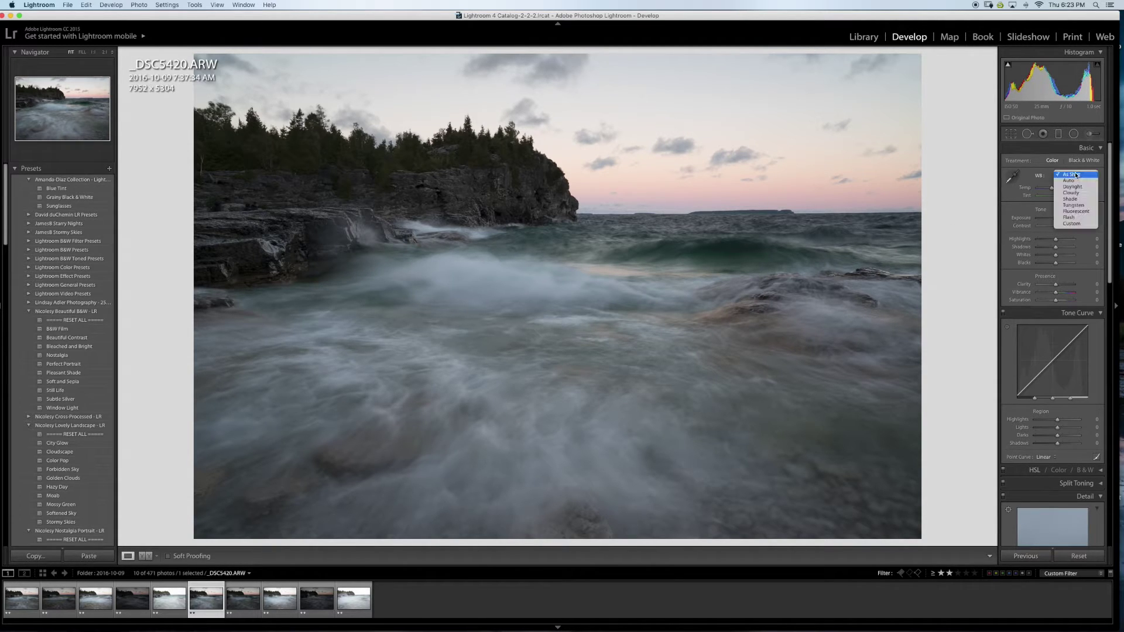
click(1068, 200)
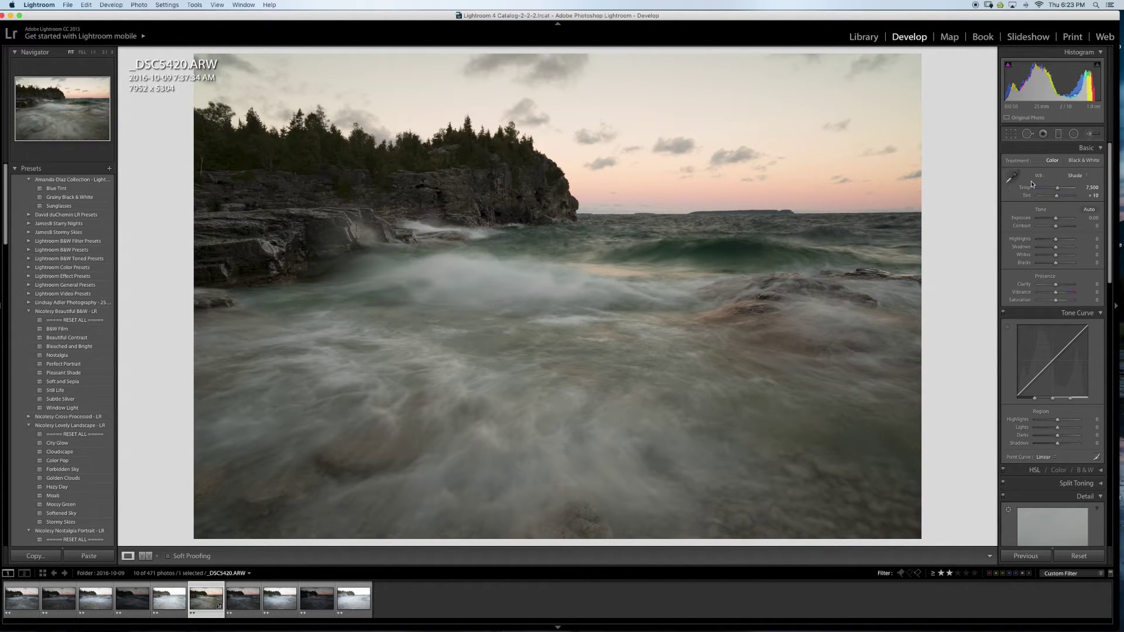
click(1071, 176)
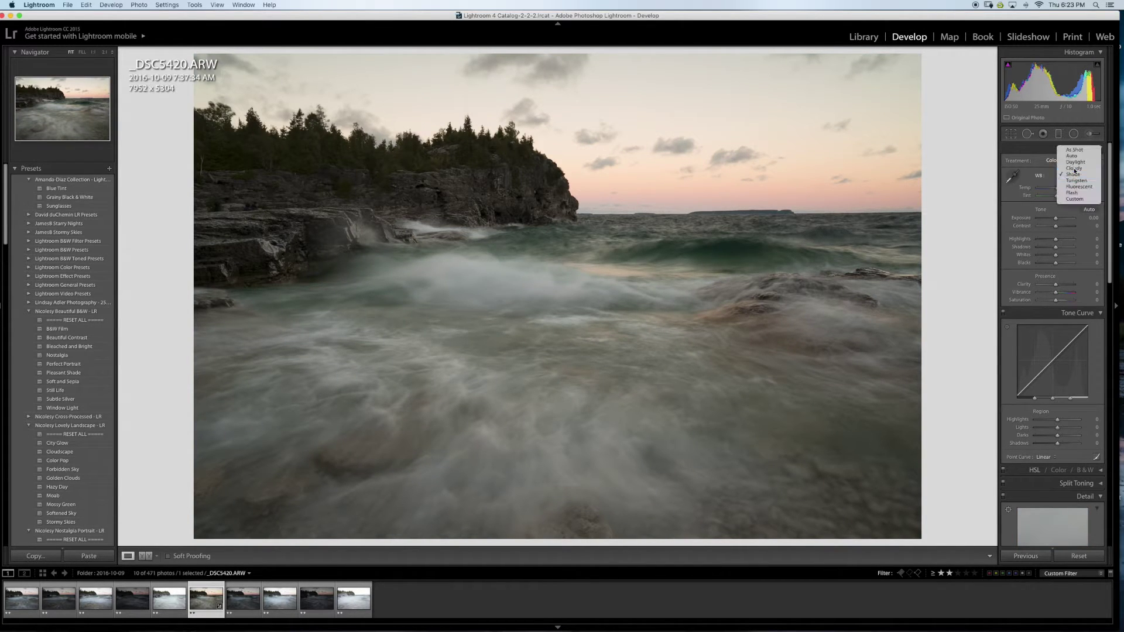
click(1075, 170)
click(1074, 177)
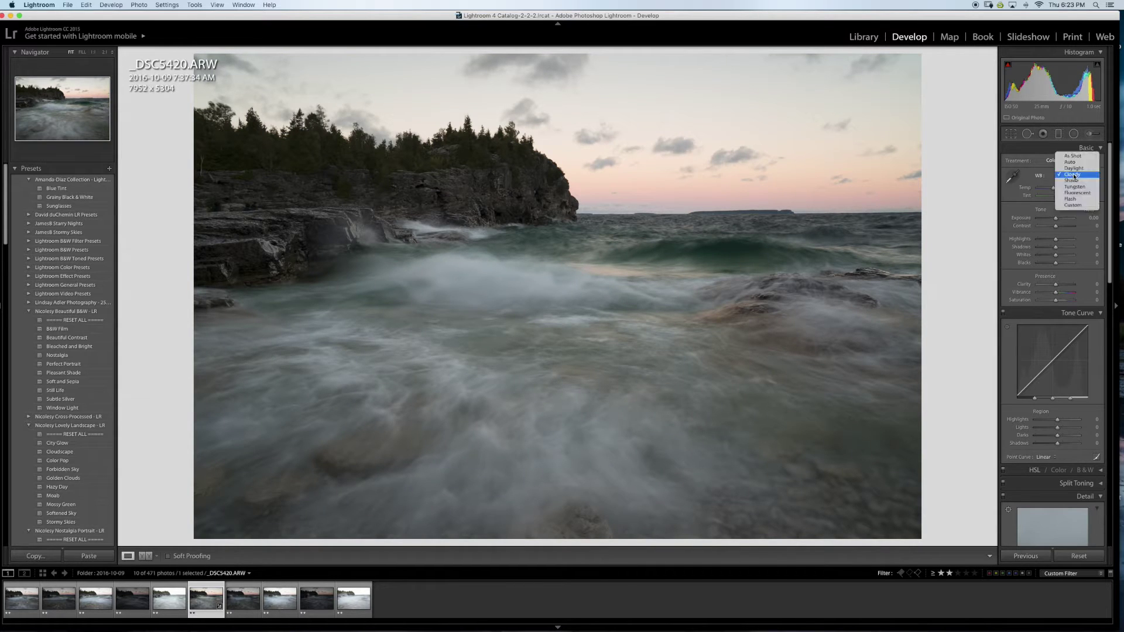
click(1074, 168)
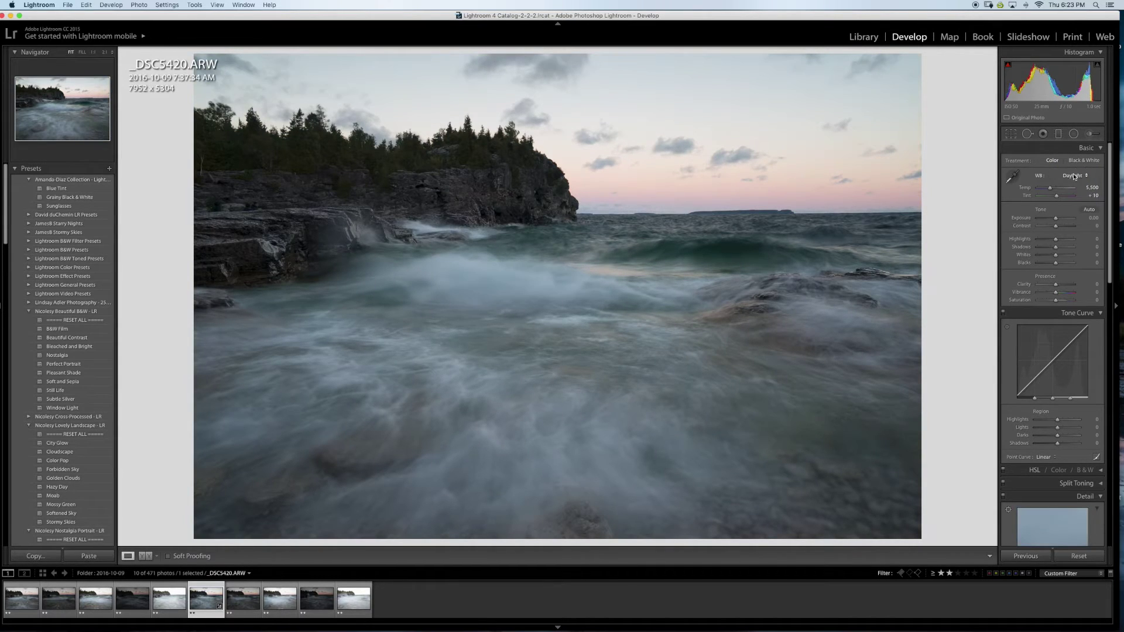
click(1074, 176)
click(1075, 164)
Lower the highlights of _DSC5420.ARW to -85 and compare the result with _DSC5410.ARW
click(1043, 240)
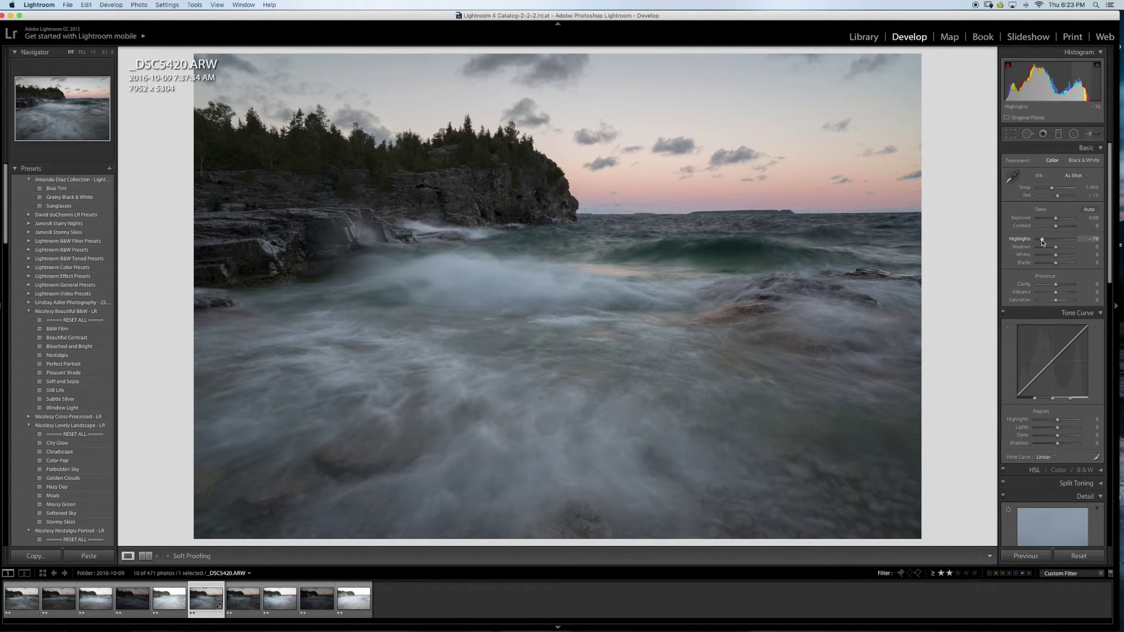
drag(1042, 241, 1038, 240)
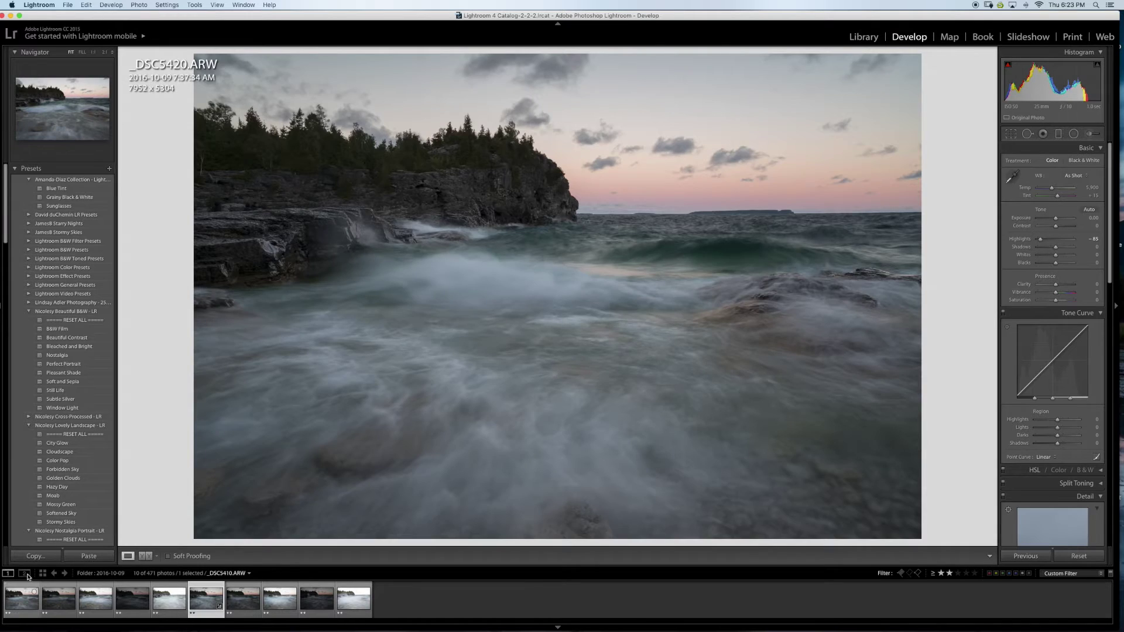
click(27, 582)
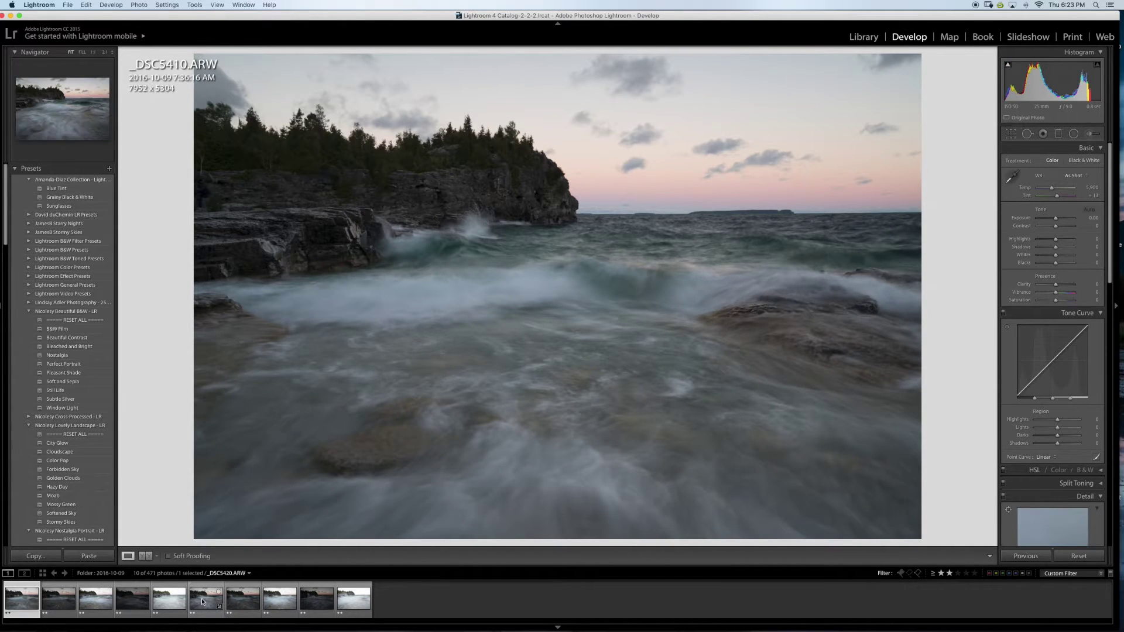
click(202, 602)
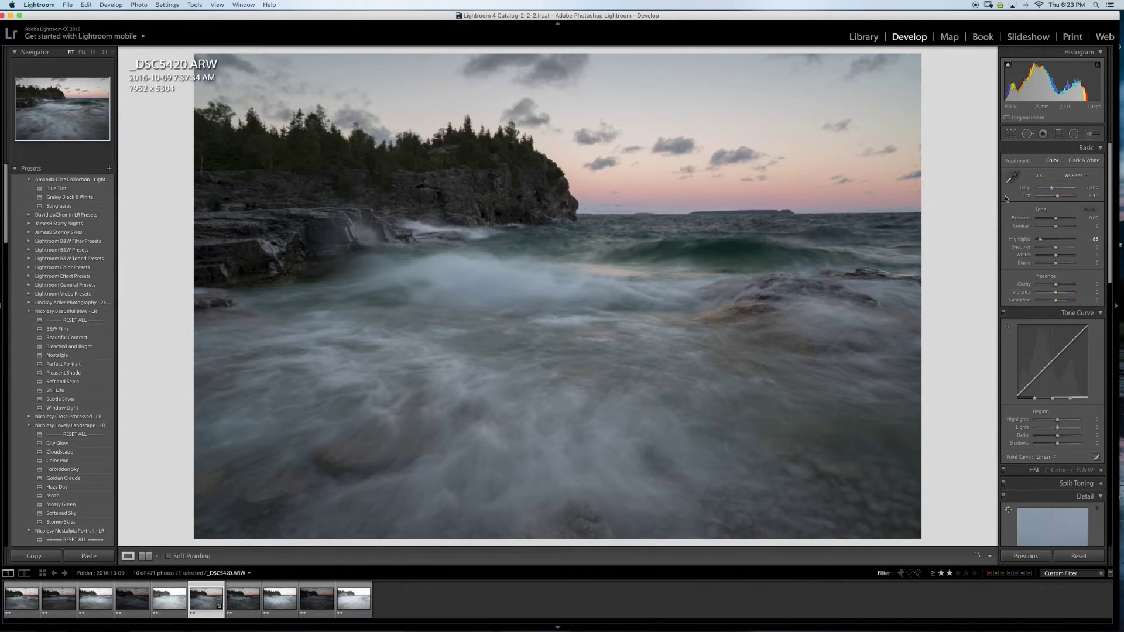
Raise the shadows to +65 and the whites to +62, and fine-tune the highlights to -86
drag(1056, 250, 1068, 253)
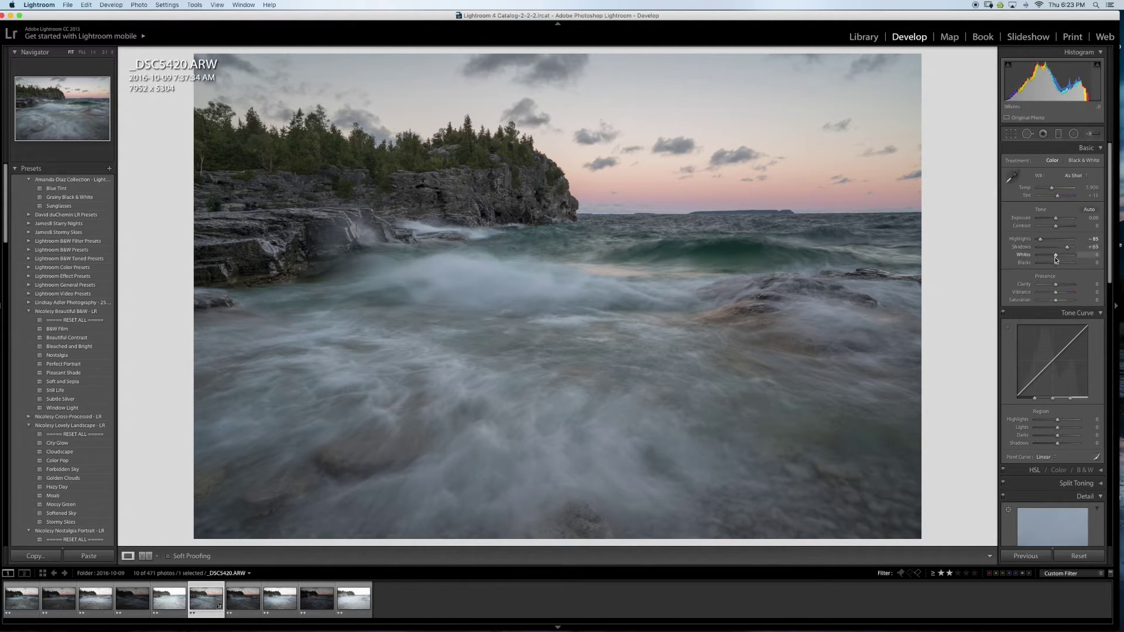
drag(1058, 258, 1064, 258)
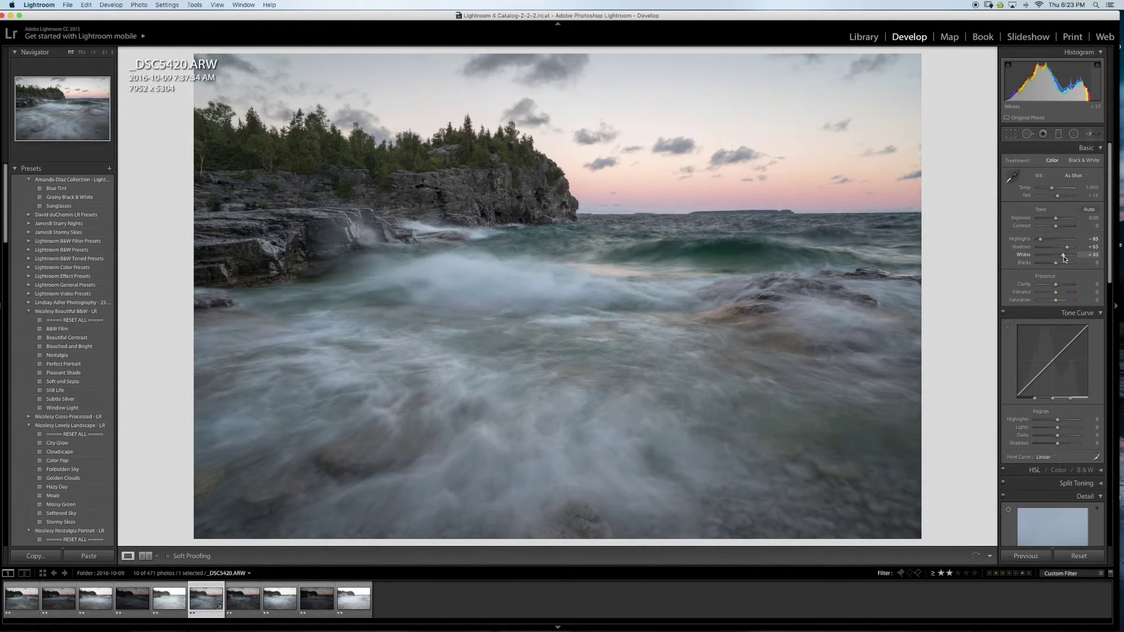
drag(1064, 259, 1038, 241)
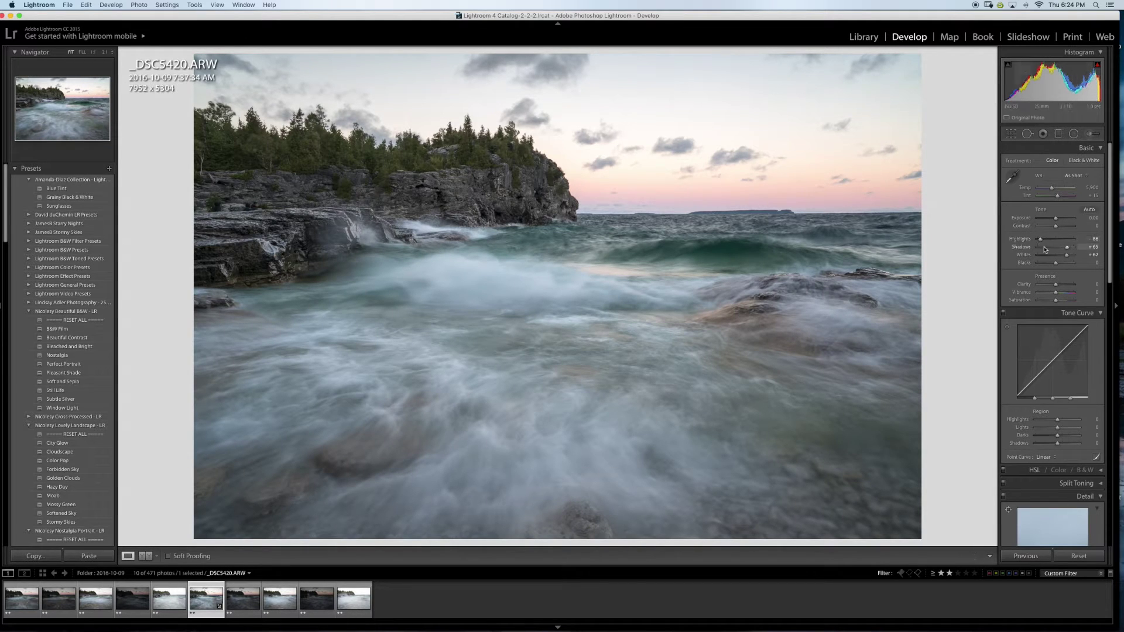
Set the blacks to +2 and compare the photo before and after the adjustments
drag(1056, 264, 1056, 267)
key(backslash)
key(backslash)
key(backslash)
key(backslash)
Refine the basic adjustments with whites at +37, blacks at -9 and vibrance at +22
drag(1067, 255, 1063, 259)
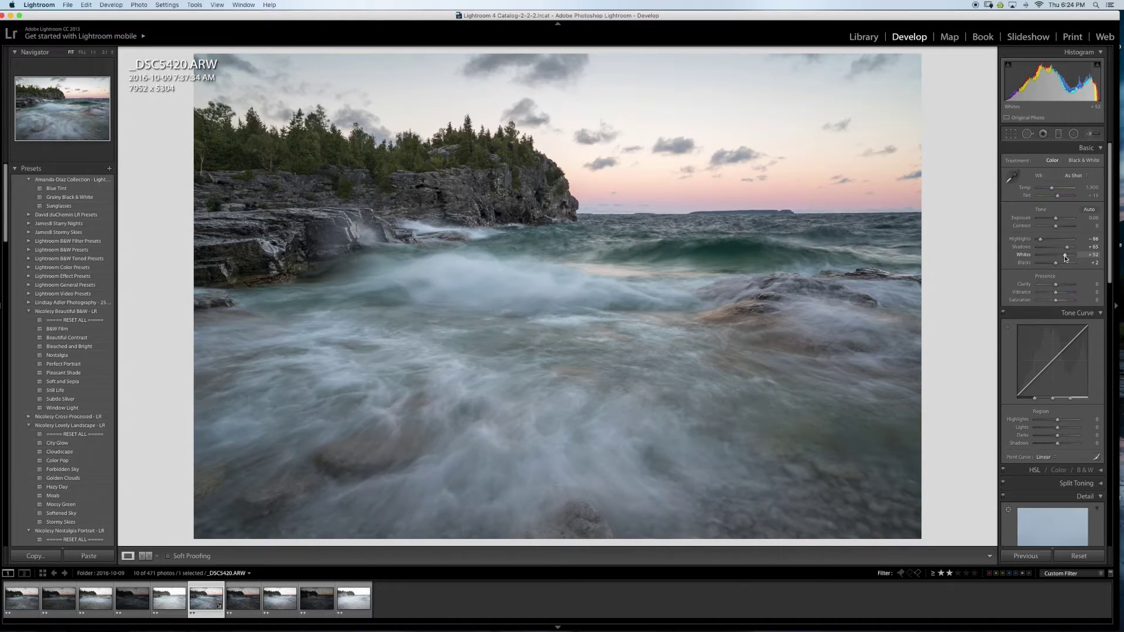
drag(1062, 260, 1055, 262)
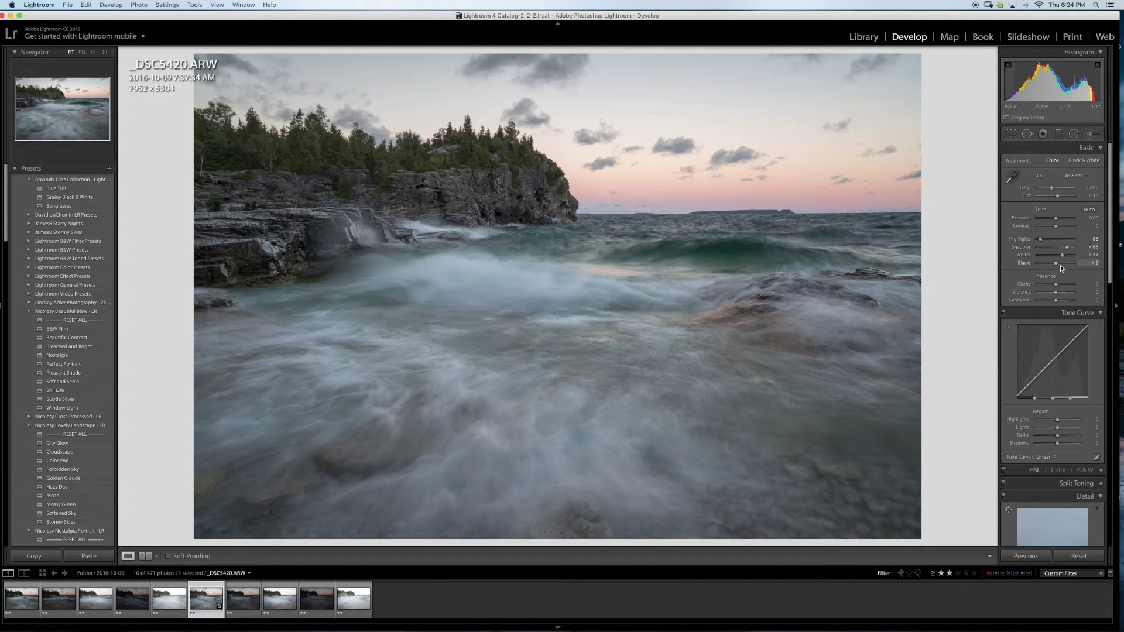
key(alt)
drag(1059, 264, 1057, 265)
drag(1059, 293, 1060, 293)
Reduce the photo's sharpening amount to 0
scroll(1052, 295, down, 6)
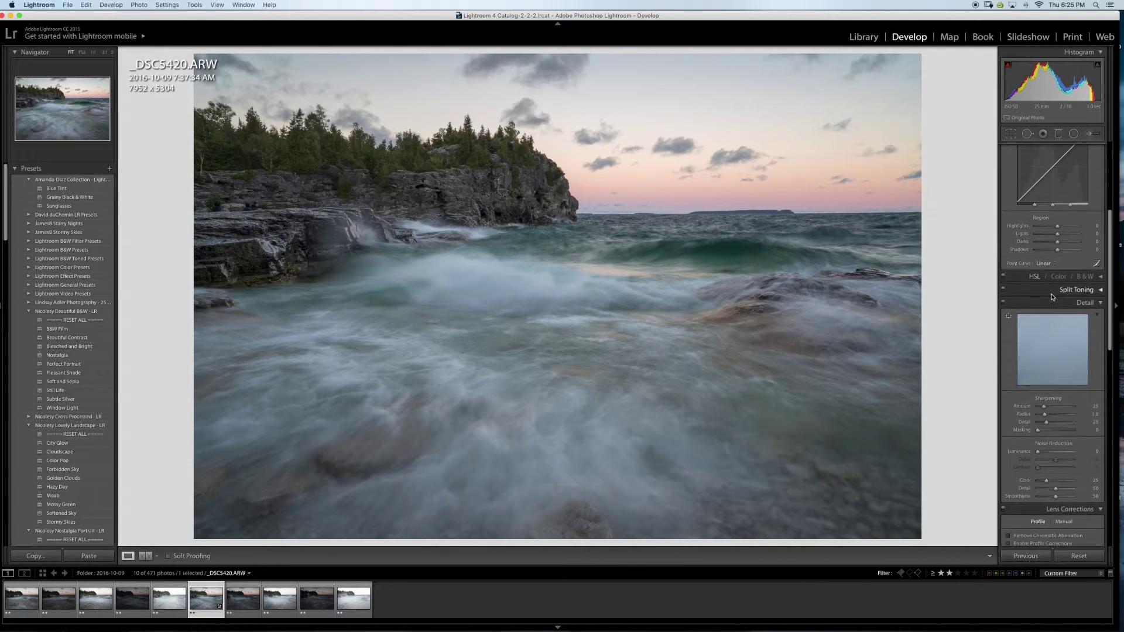
scroll(1052, 296, down, 1)
drag(1045, 391, 1024, 393)
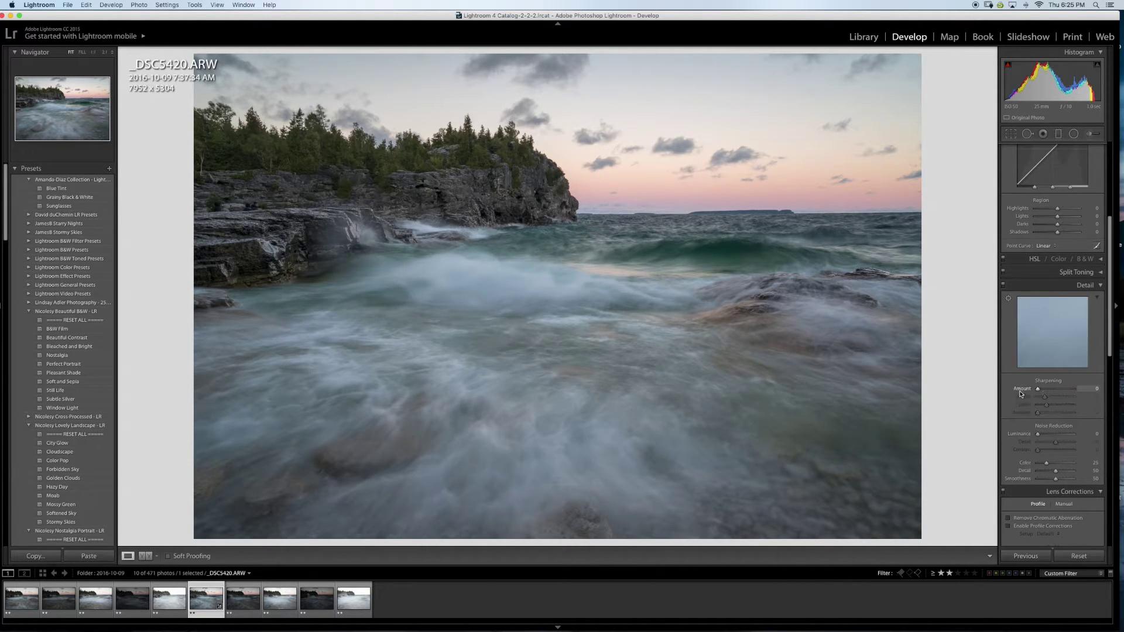
Enable lens profile corrections for the photo
scroll(1023, 396, down, 3)
scroll(1022, 396, down, 2)
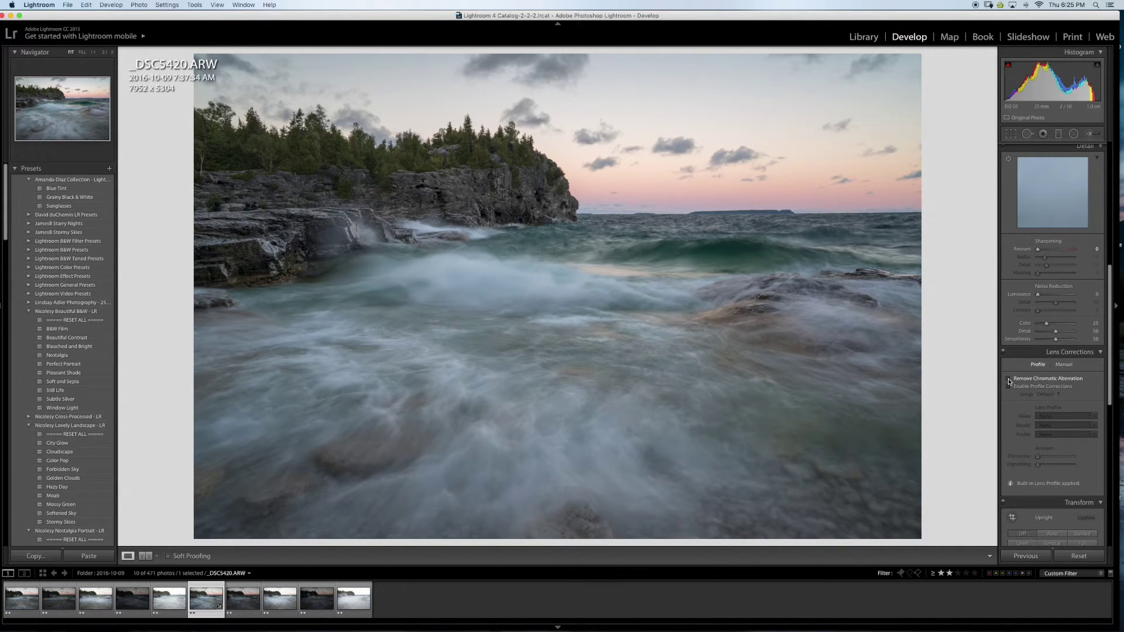
click(1009, 387)
Try darkening the sky with a slanted graduated filter at exposure -1.02, then reset its exposure and close the filter
scroll(1019, 402, down, 15)
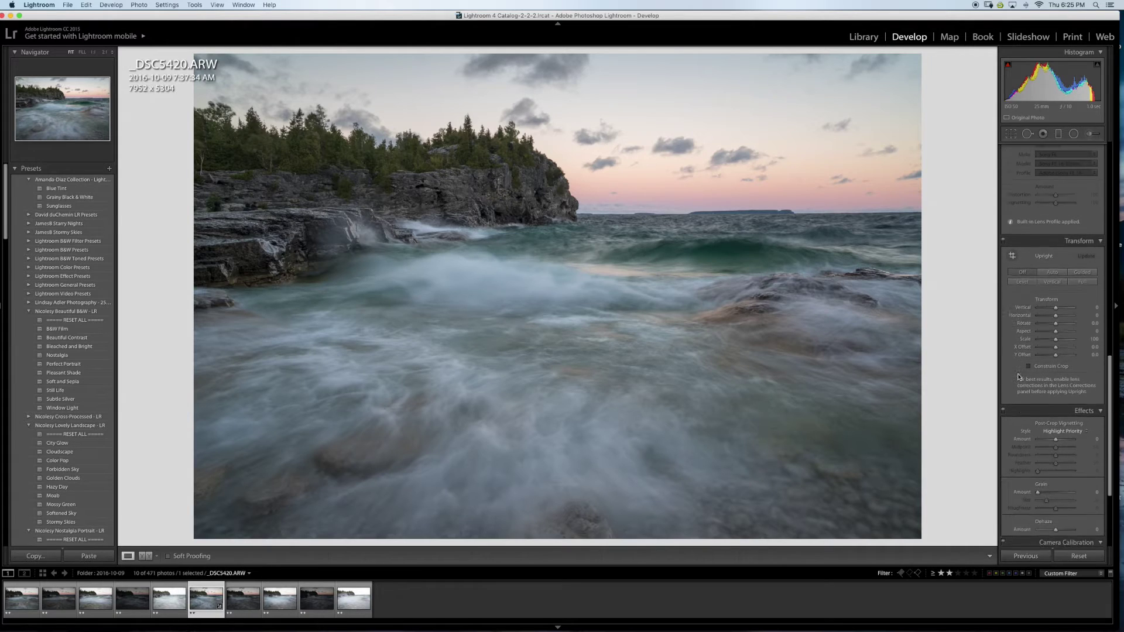
scroll(1019, 375, up, 2)
scroll(1019, 370, up, 15)
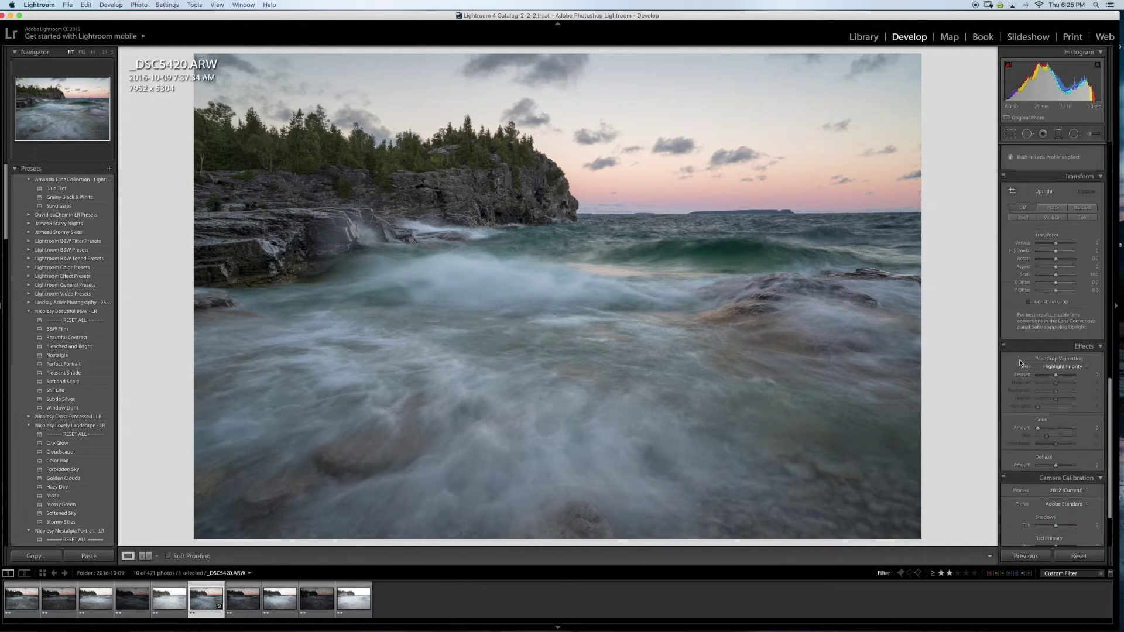
scroll(1020, 351, up, 4)
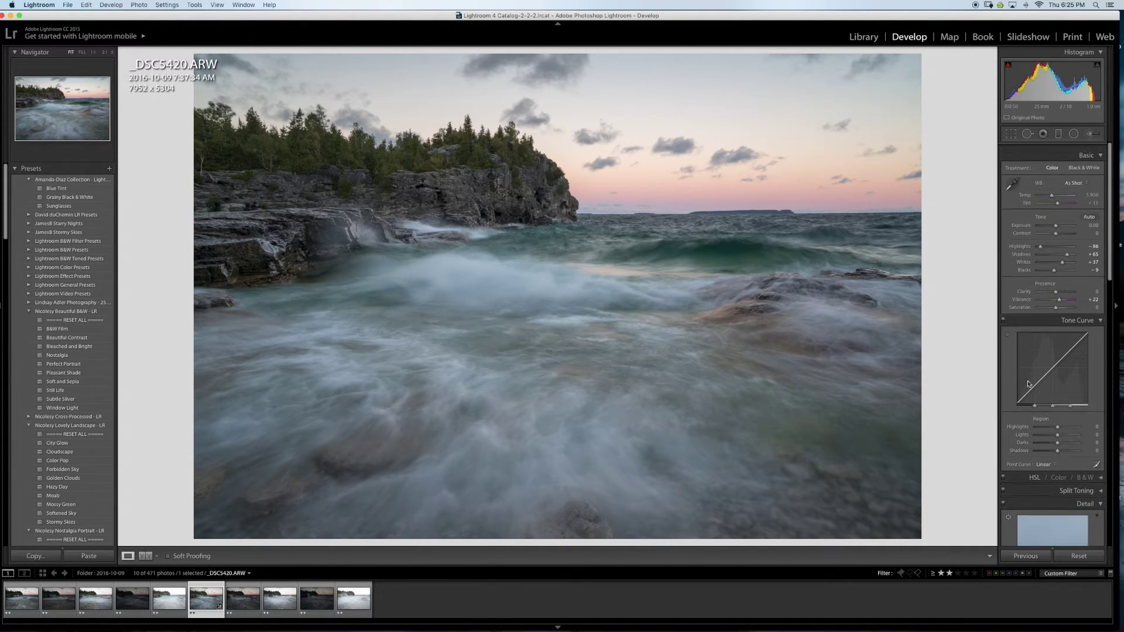
click(1058, 134)
double_click(1054, 194)
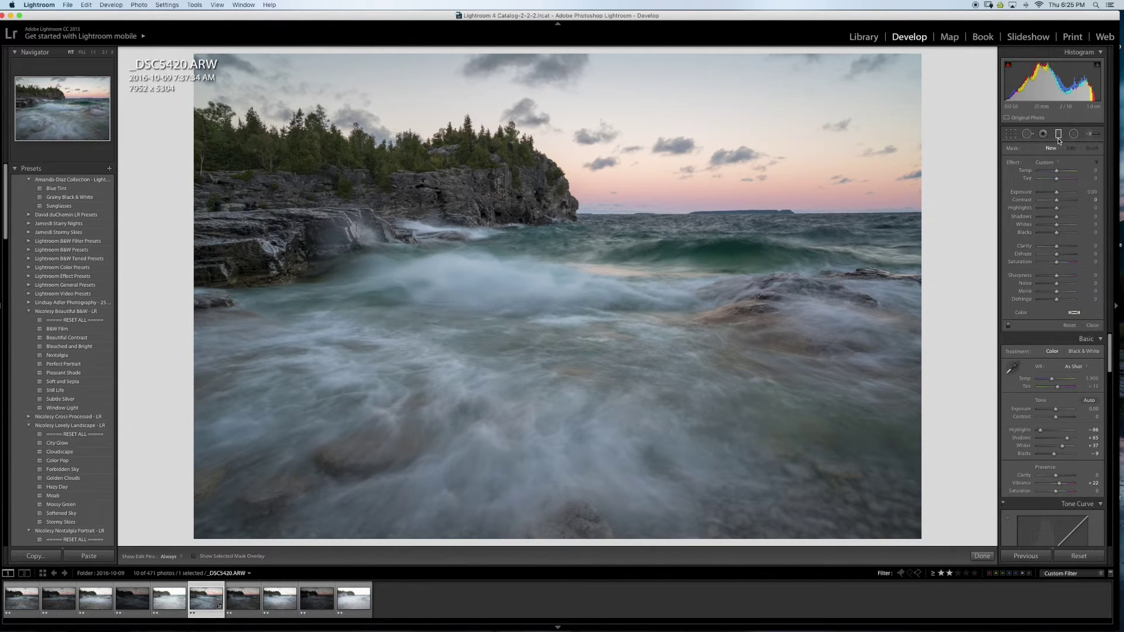
drag(1050, 191, 1050, 194)
drag(629, 56, 578, 202)
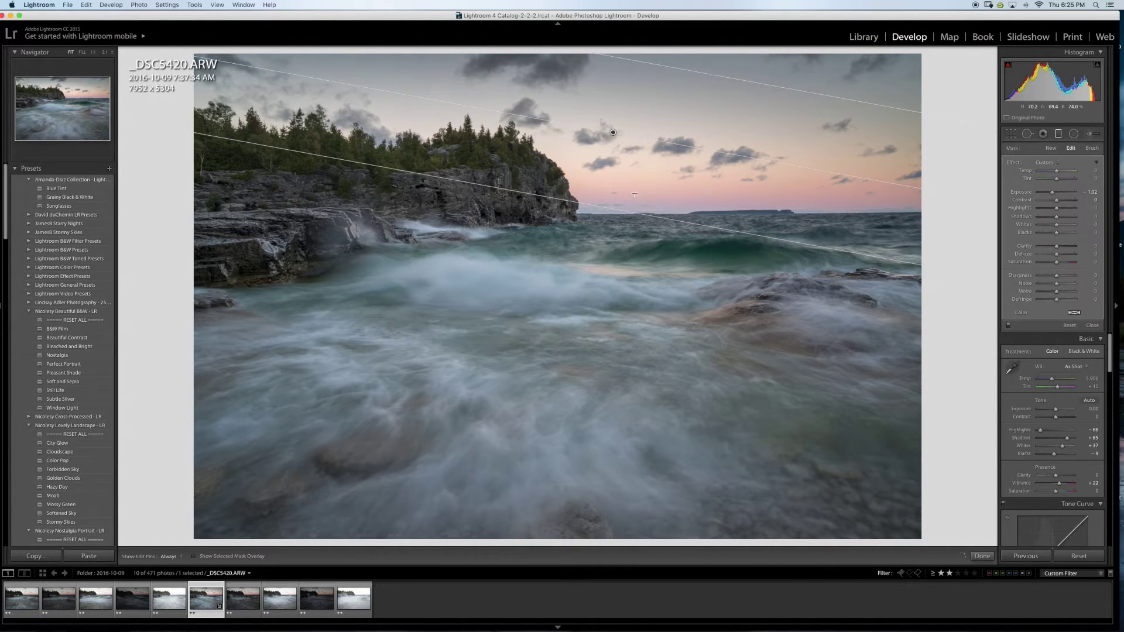
double_click(1052, 192)
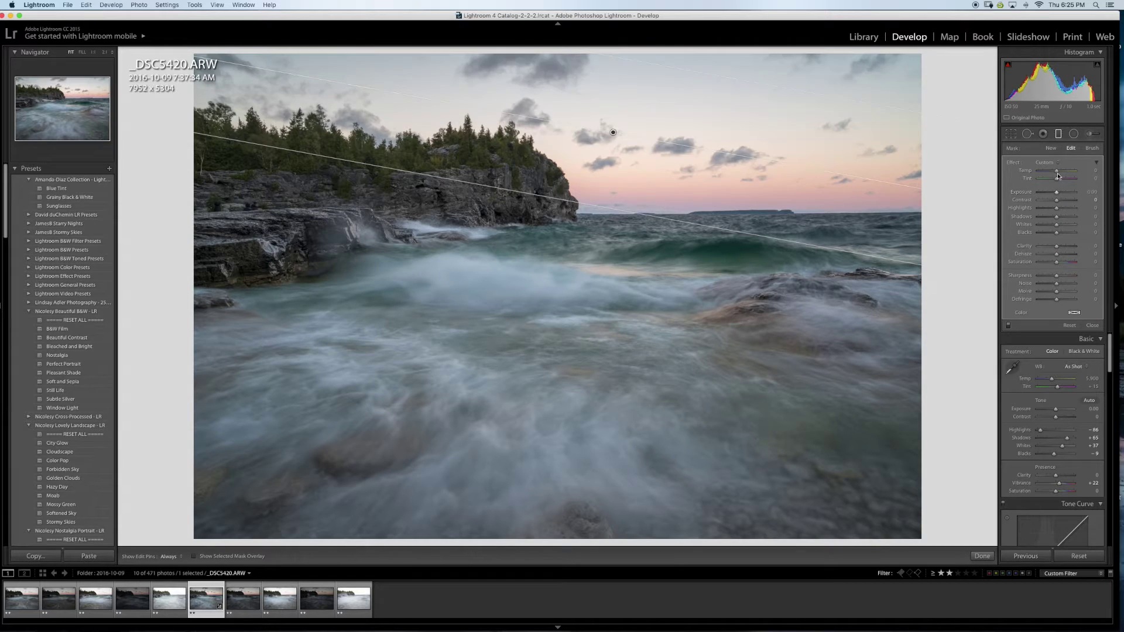
click(1058, 134)
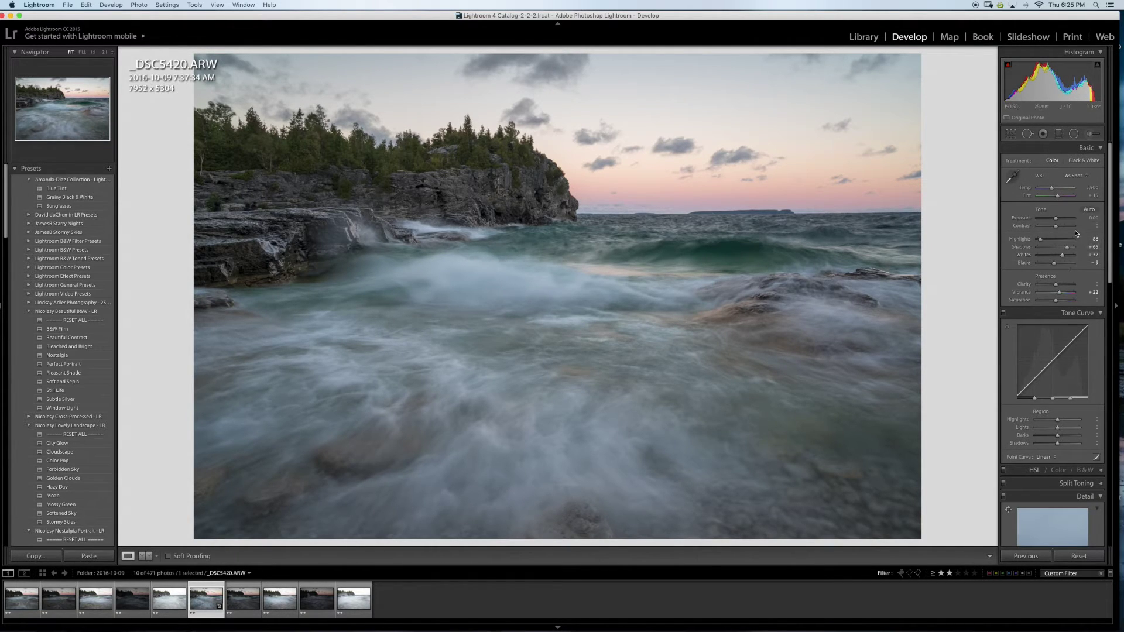
Cool the photo's white balance by lowering the temperature to 5,159
drag(1052, 189, 1050, 191)
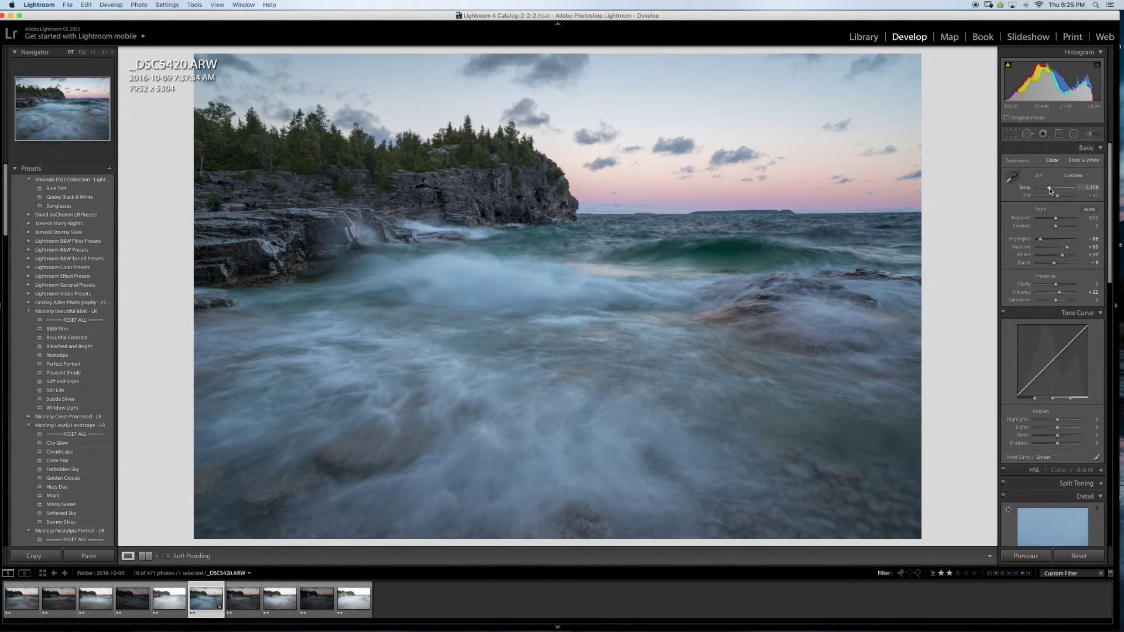
Set the photo's white balance to temperature 5,308 and tint +22
drag(1050, 191, 1057, 196)
drag(1109, 245, 702, 251)
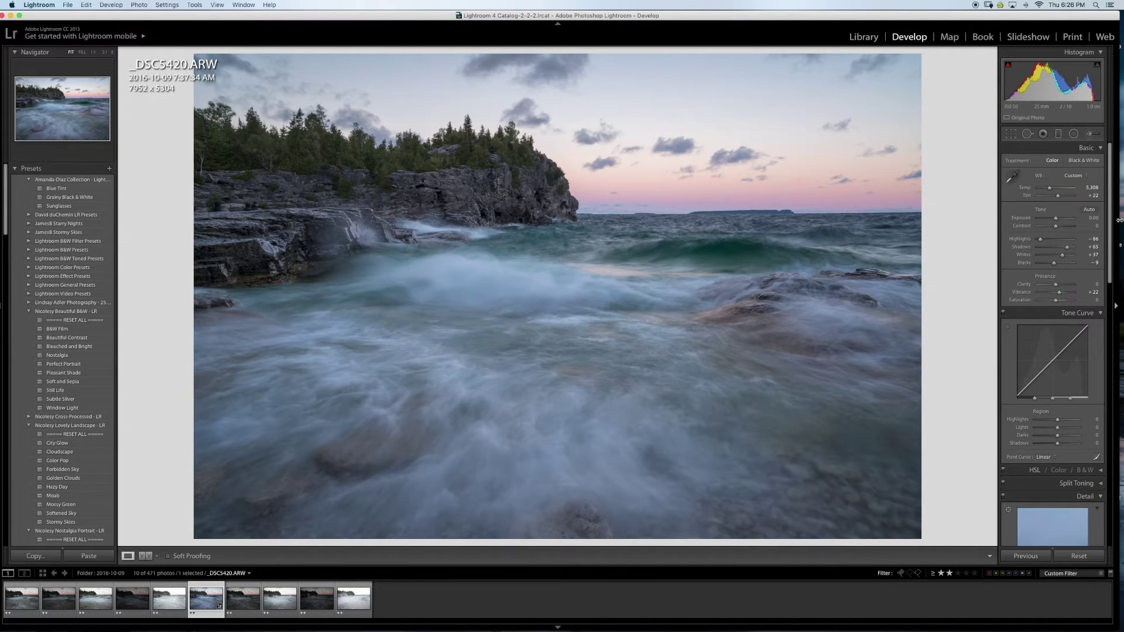
Copy the develop settings of _DSC5420.ARW and paste them onto _DSC5410.ARW
click(38, 556)
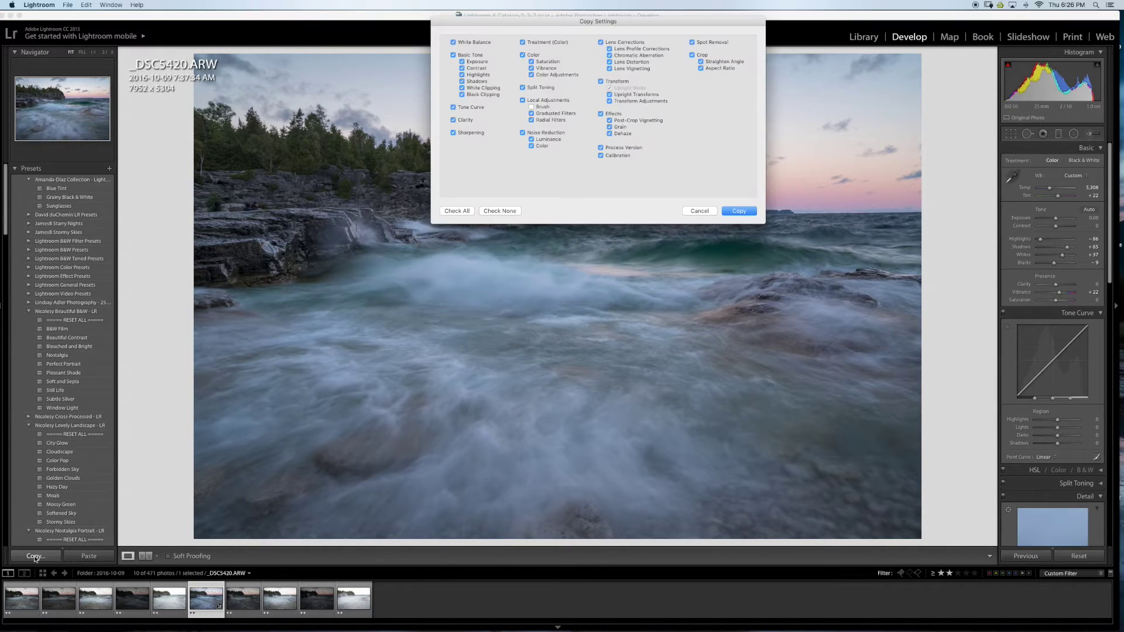
click(738, 212)
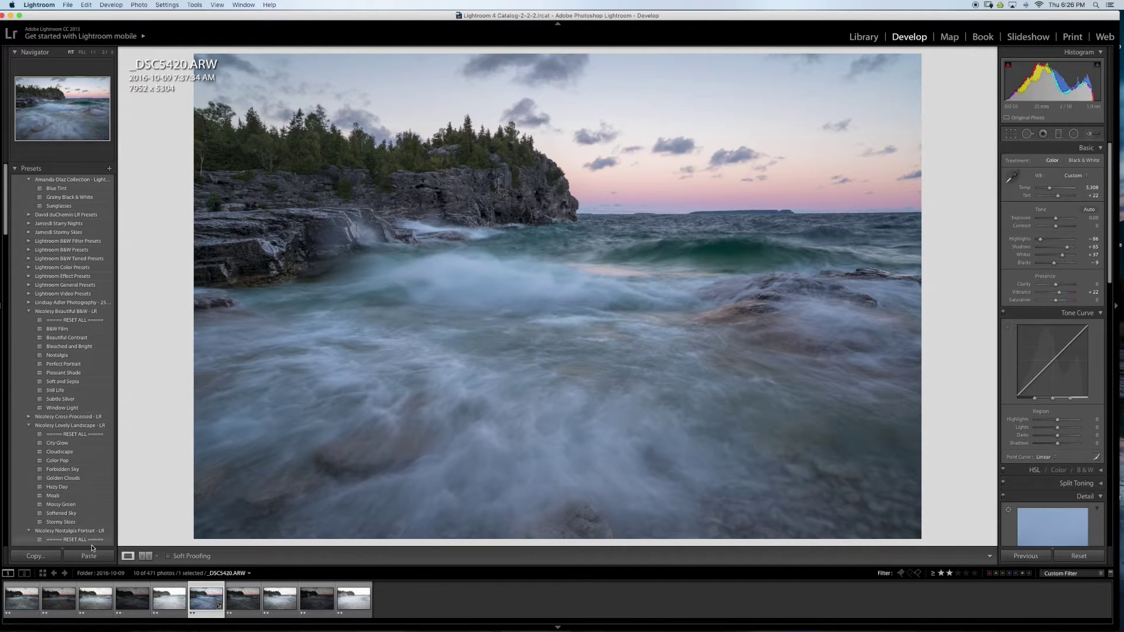
click(33, 603)
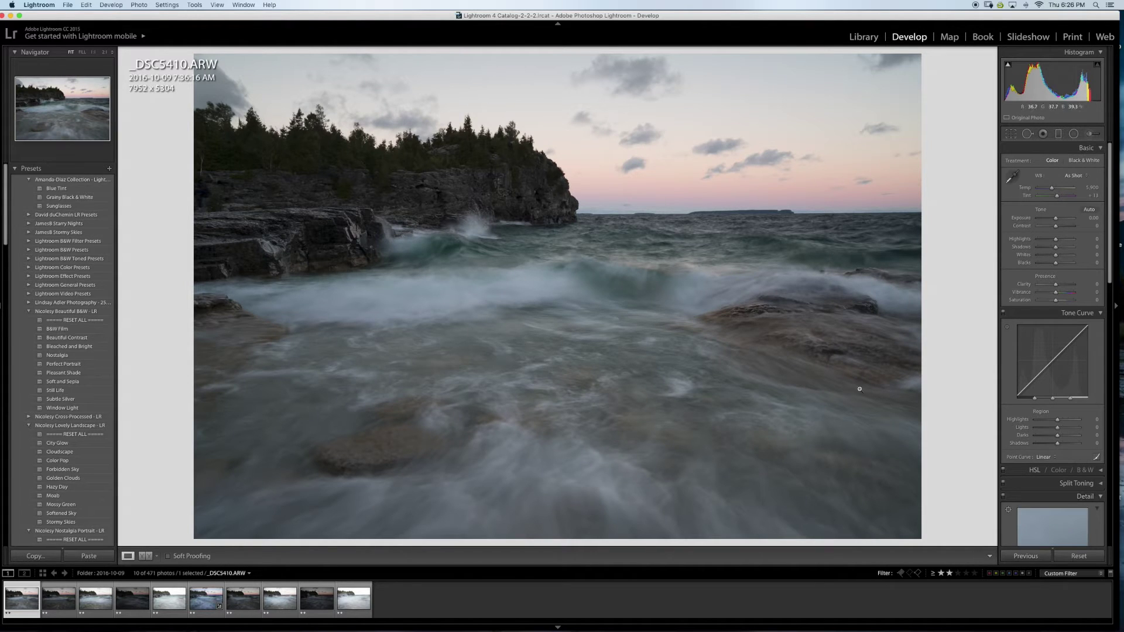
click(96, 556)
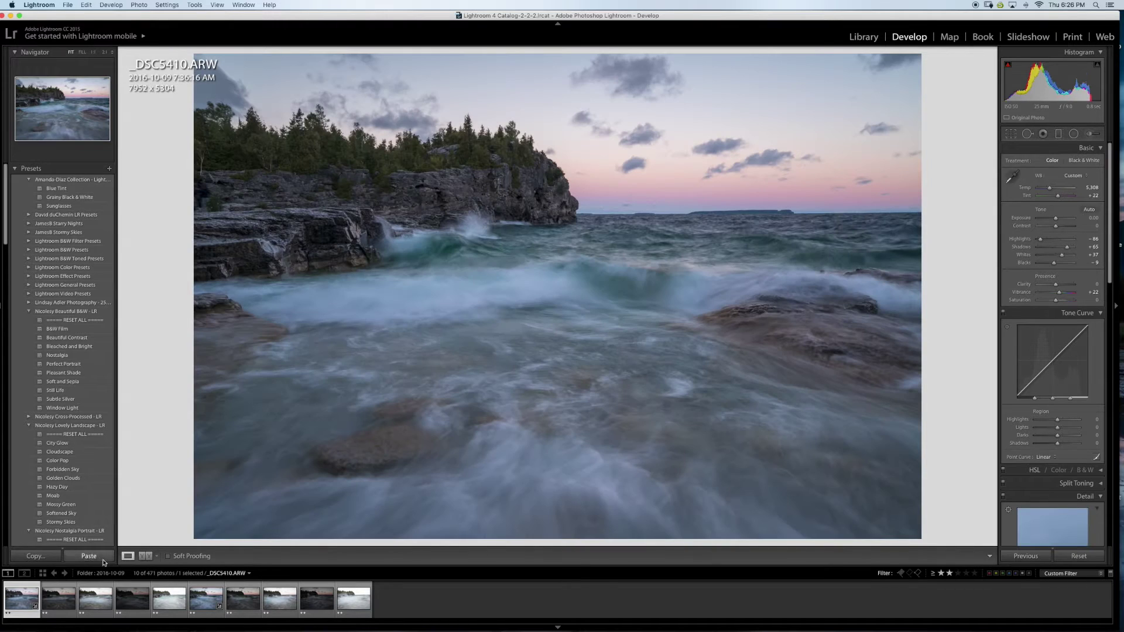
Select only _DSC5410.ARW and _DSC5420.ARW and open them together as layers in Photoshop
click(192, 597)
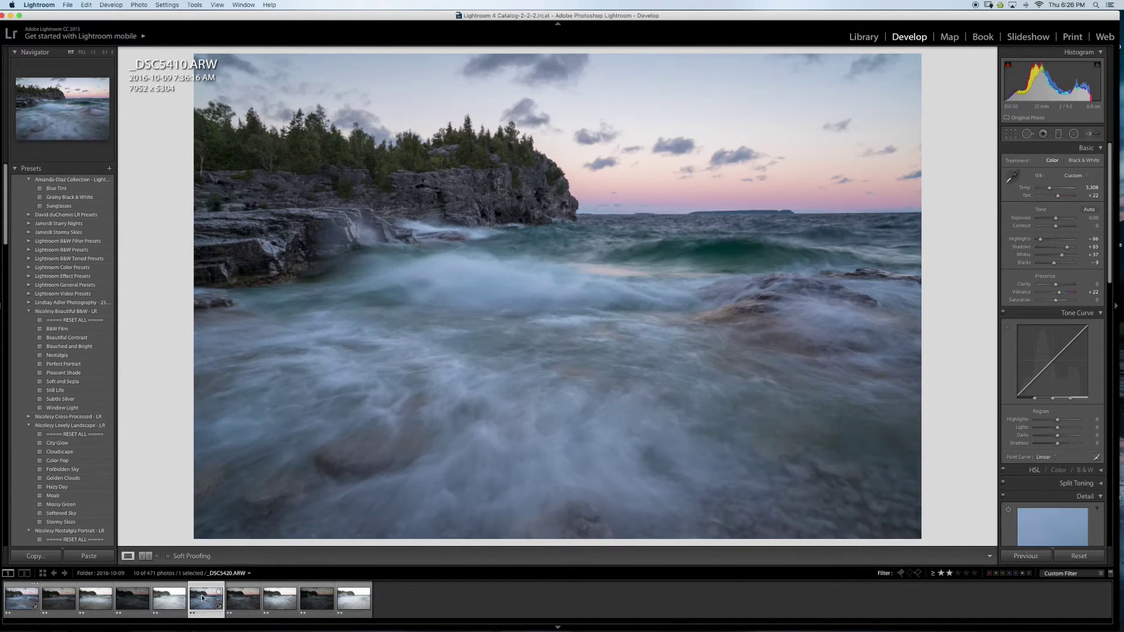
click(14, 603)
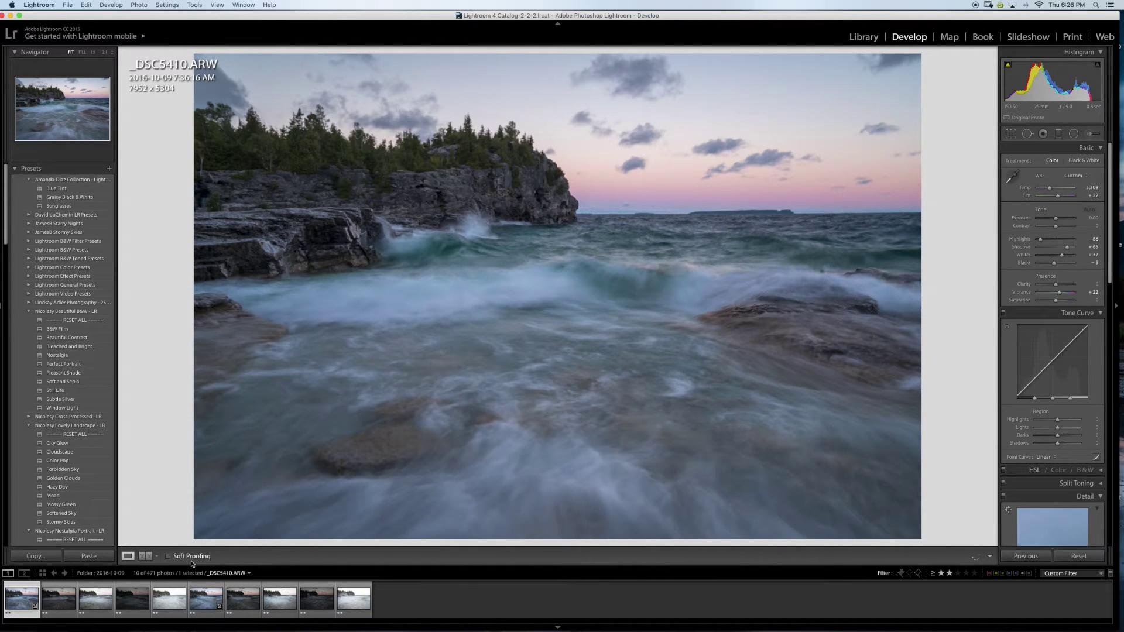
key(shift)
shift+click(203, 602)
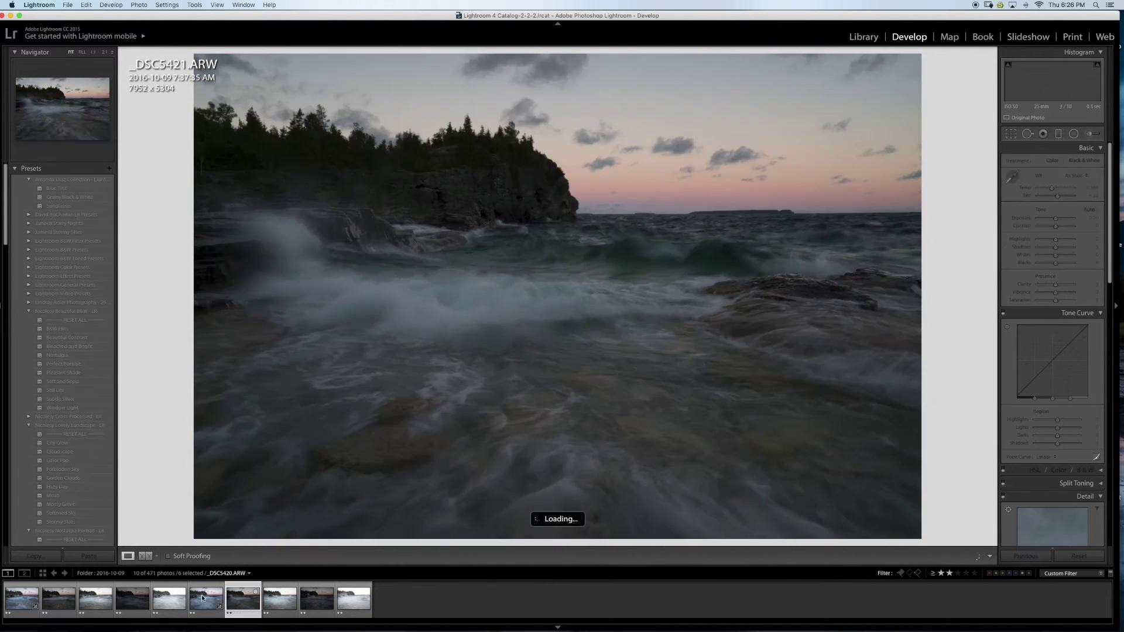
click(213, 601)
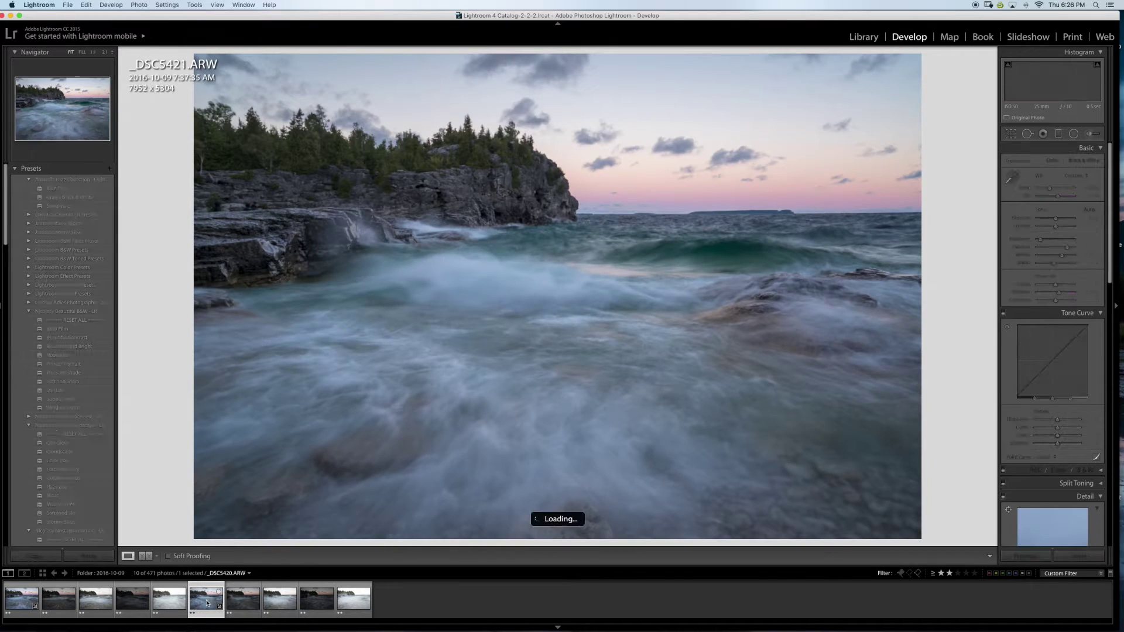
super+click(9, 602)
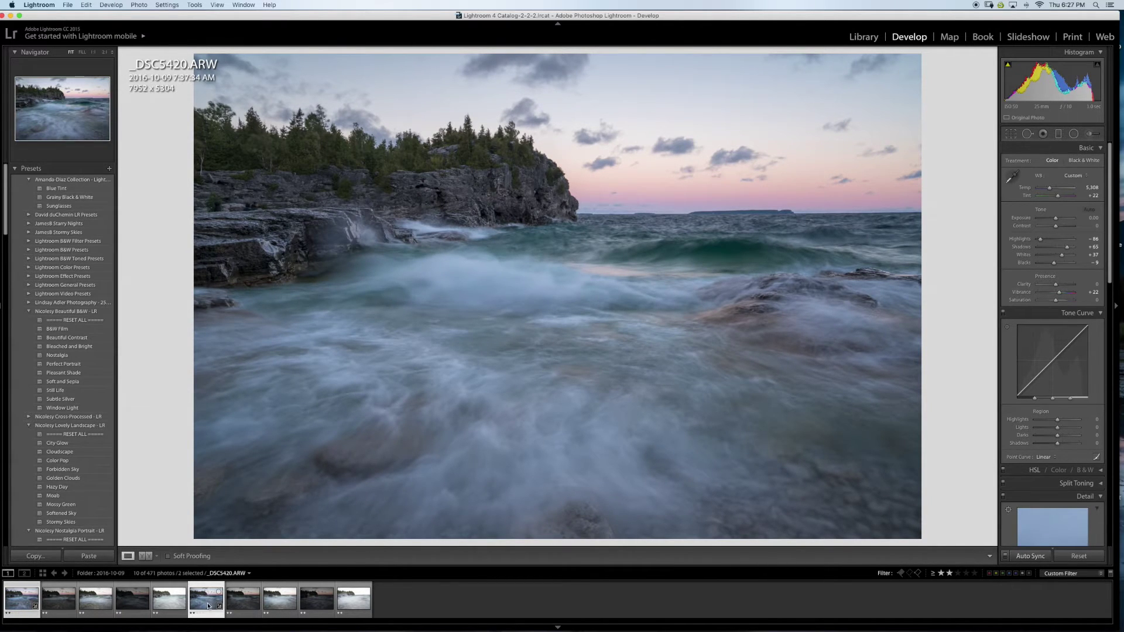
right_click(210, 603)
mouse_move(258, 436)
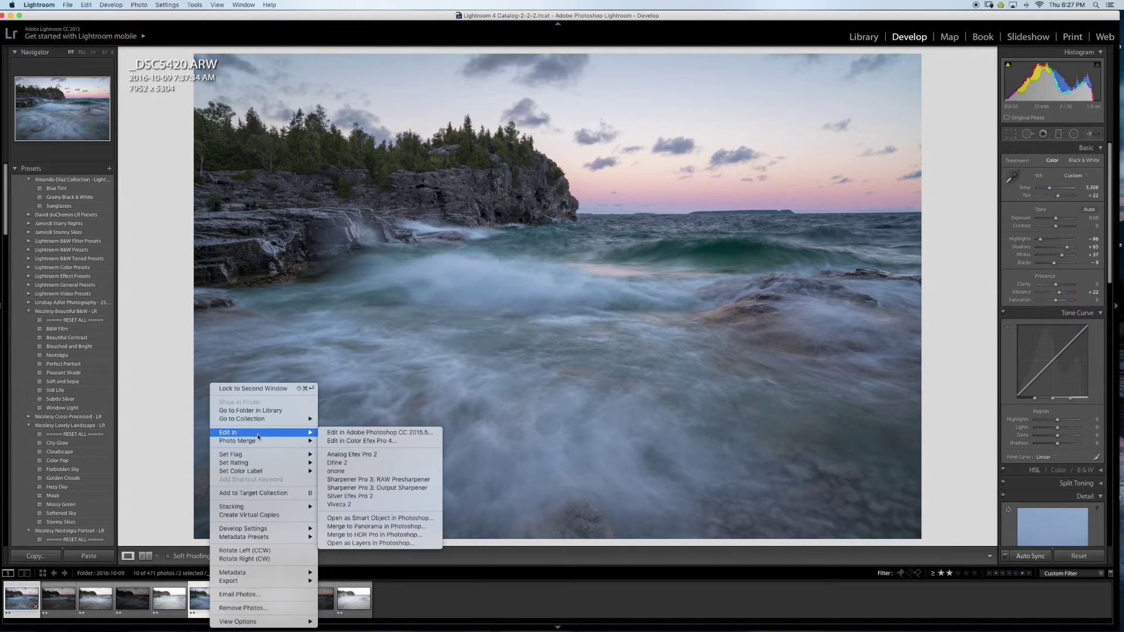
click(347, 544)
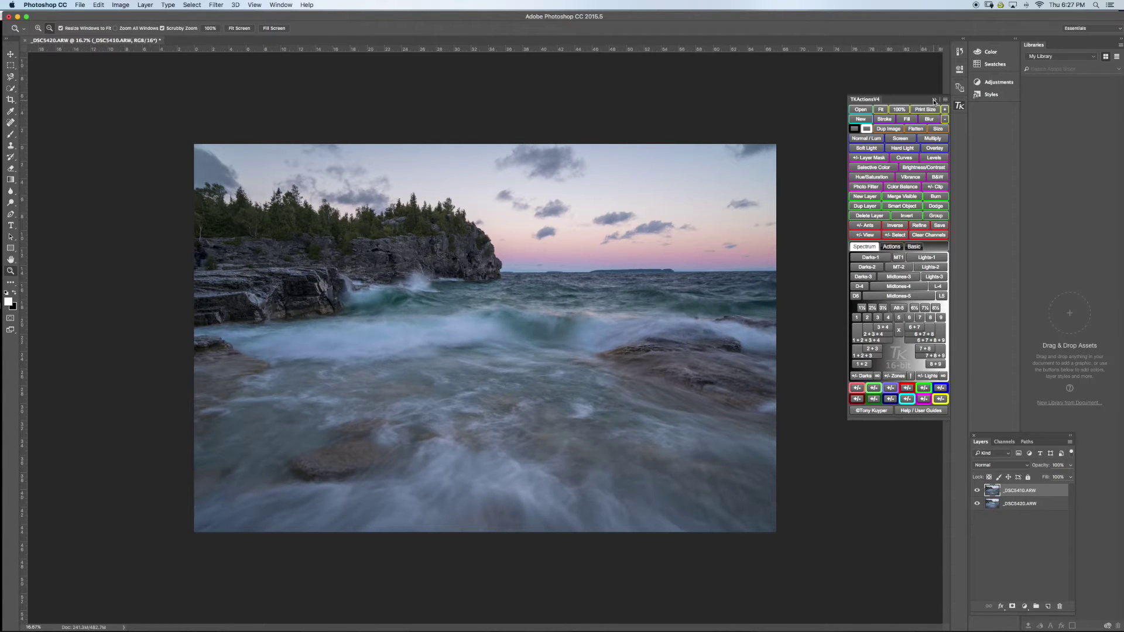
Collapse the TKActionsV4 panel and toggle the _DSC5410.ARW layer's visibility to compare the two exposures
click(935, 100)
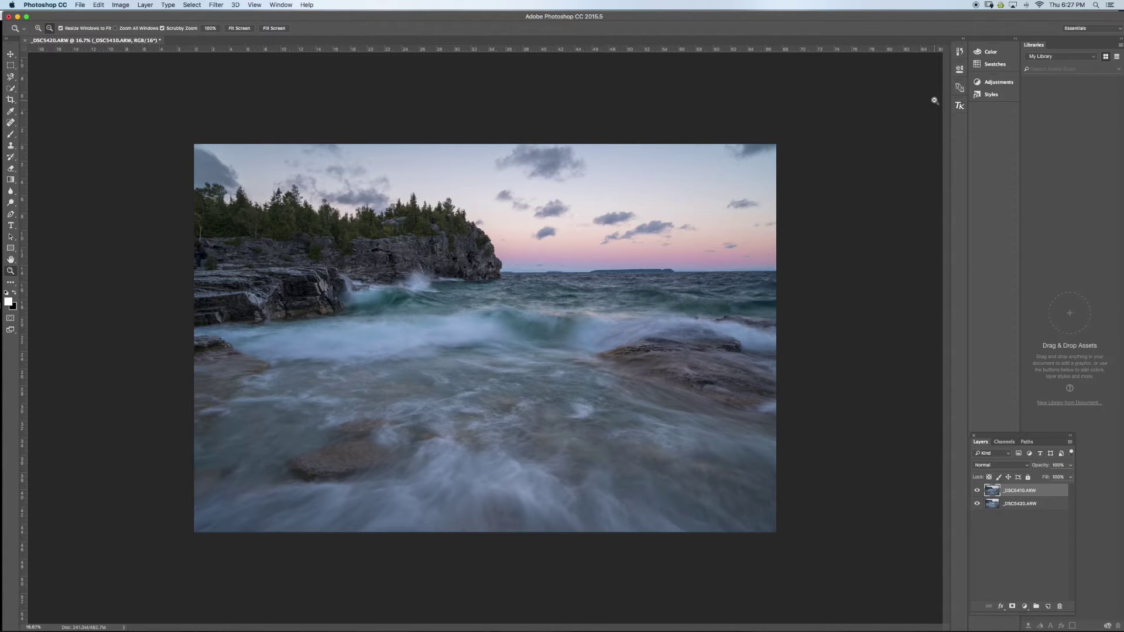
click(976, 492)
click(976, 492)
click(977, 491)
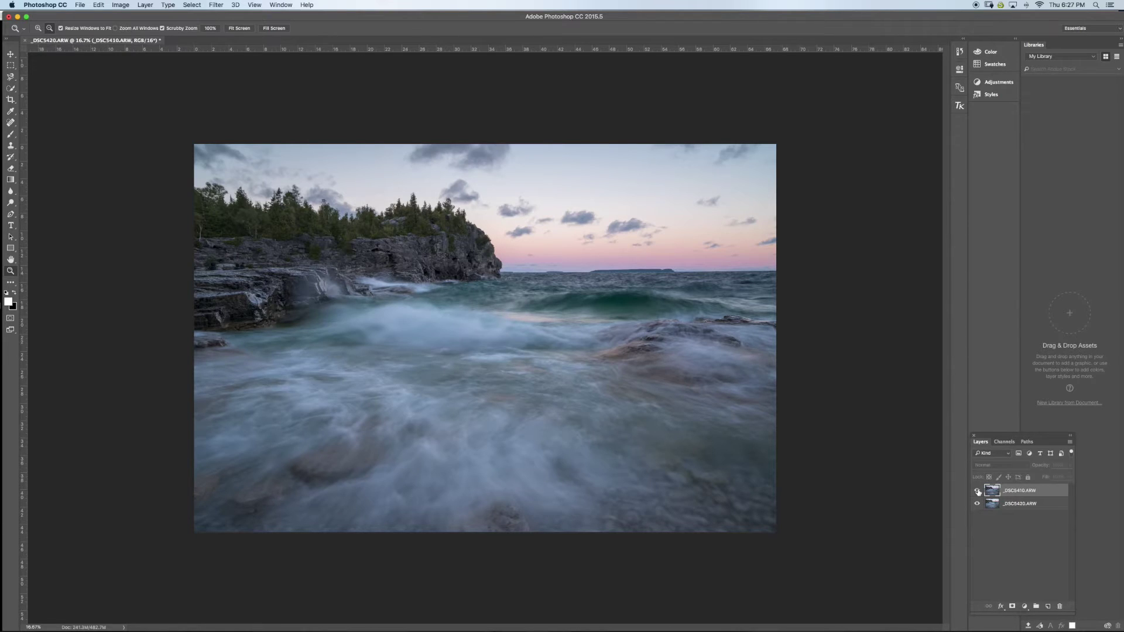
click(976, 491)
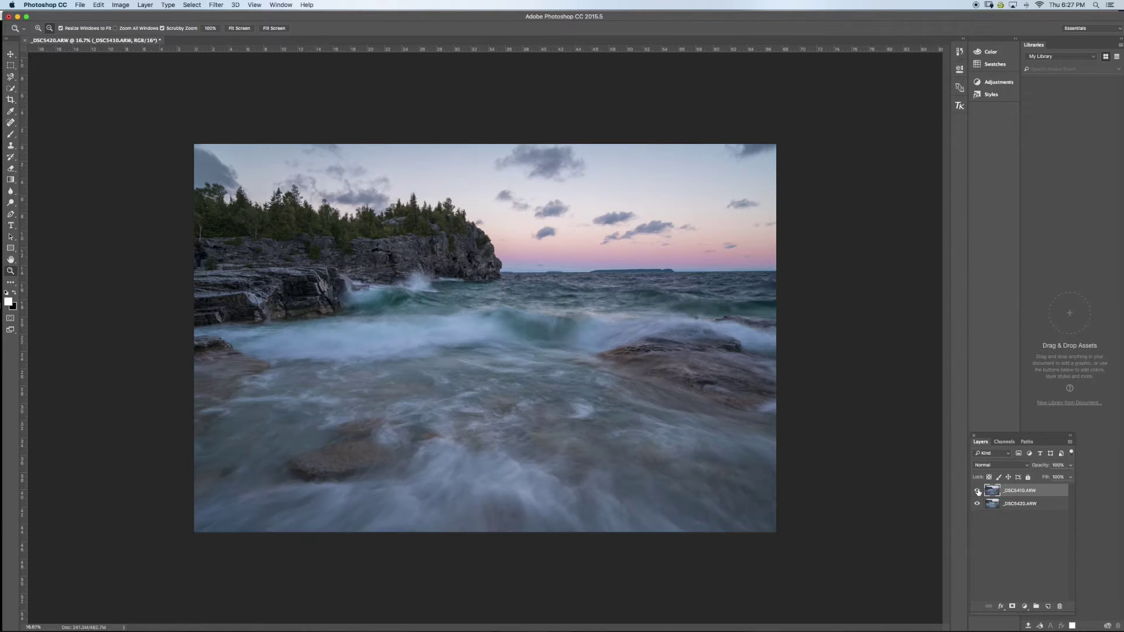
Move the _DSC5420.ARW layer above _DSC5410.ARW and toggle its visibility repeatedly to compare the water and rocks
click(1007, 506)
drag(1008, 507, 1011, 492)
click(976, 491)
click(977, 491)
click(977, 490)
click(977, 490)
click(978, 491)
click(978, 490)
click(981, 491)
click(981, 491)
click(977, 490)
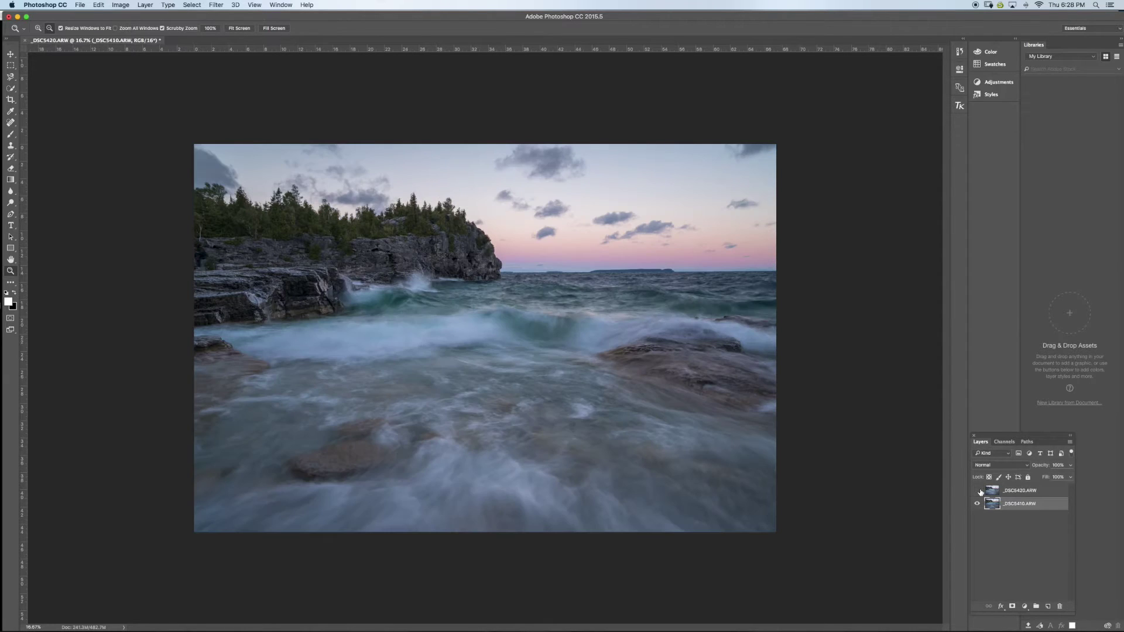
click(976, 491)
click(977, 491)
click(977, 491)
click(977, 491)
click(977, 491)
click(977, 491)
click(977, 491)
click(977, 491)
click(976, 491)
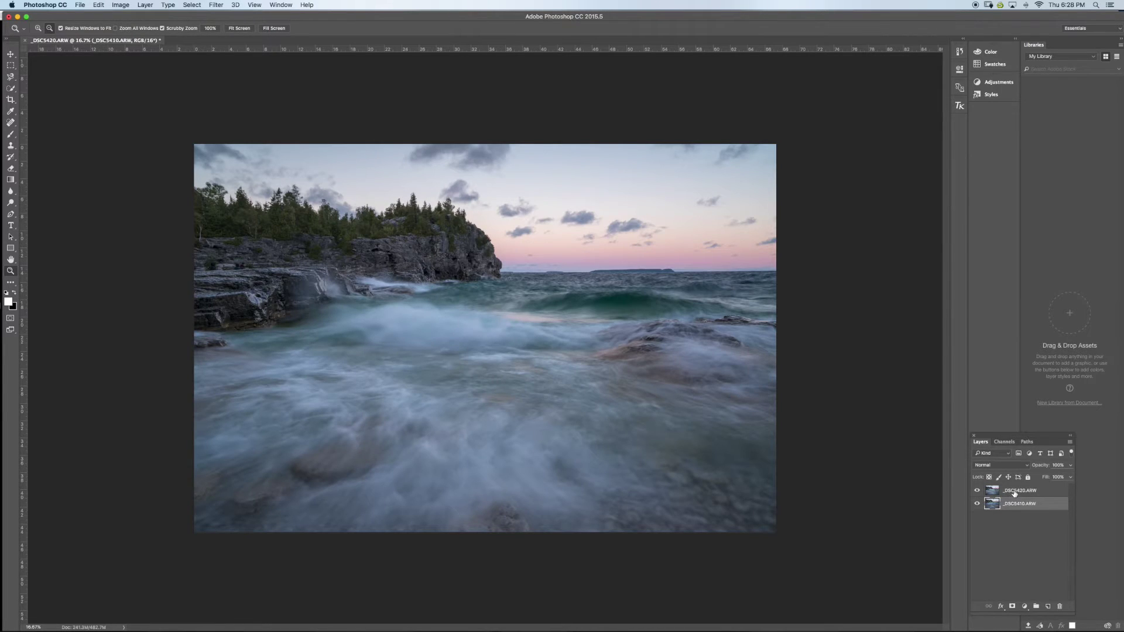
Move the _DSC5420.ARW layer back beneath _DSC5410.ARW, select the _DSC5410.ARW layer and check it by toggling its visibility
click(1016, 493)
drag(1015, 494, 1012, 513)
click(1013, 491)
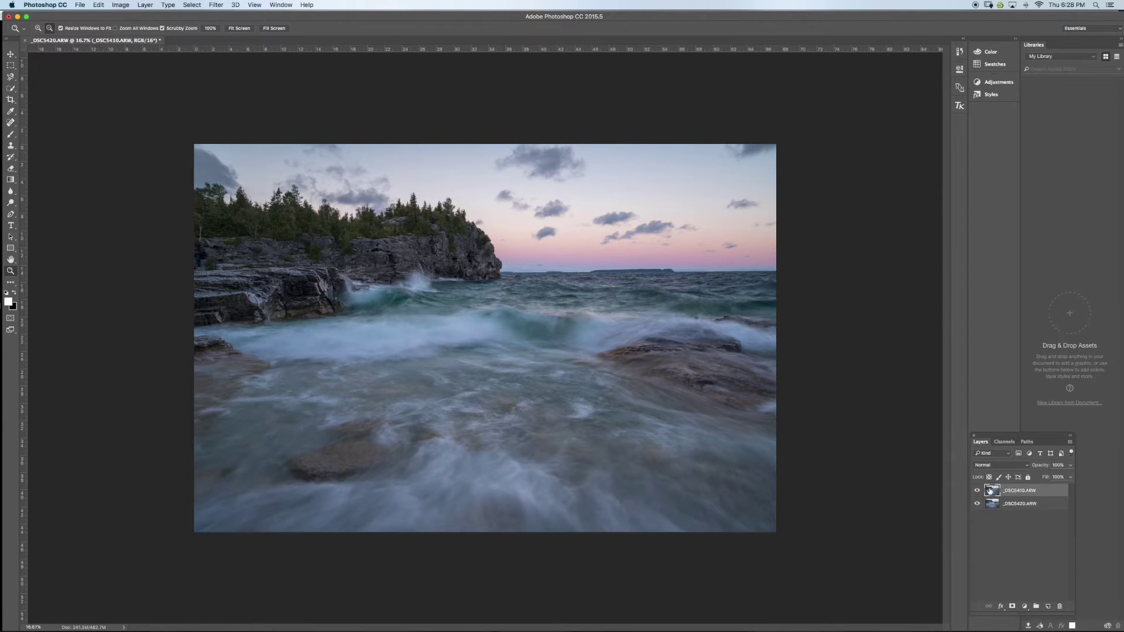
click(977, 490)
click(977, 491)
Add a layer mask to the _DSC5410.ARW layer and invert it to black
click(1013, 605)
double_click(1013, 494)
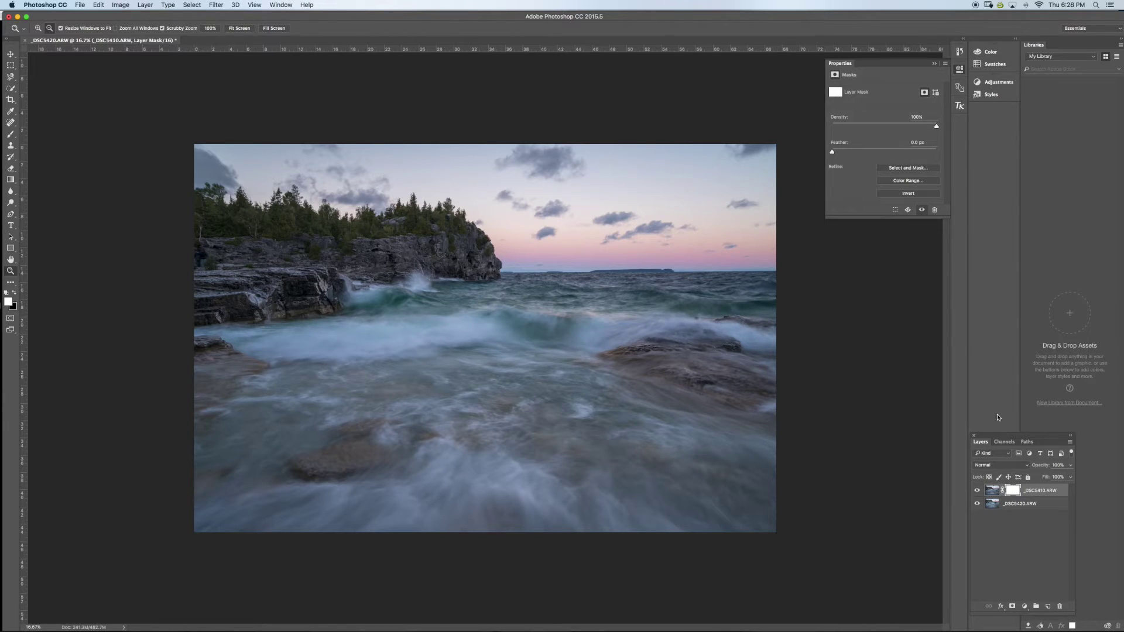
click(908, 194)
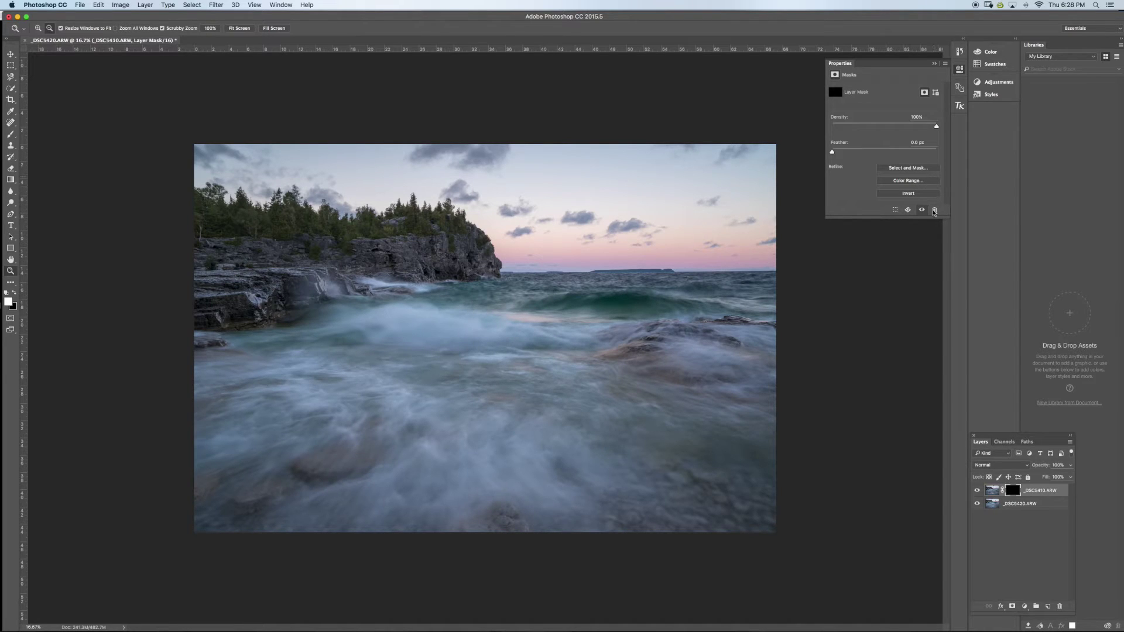
click(10, 146)
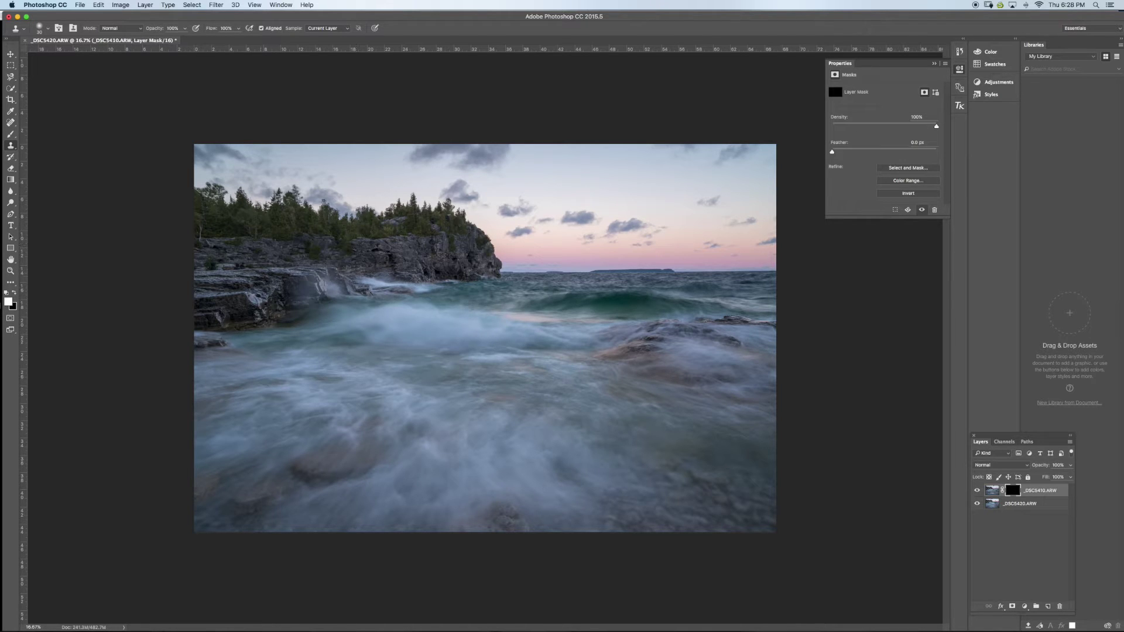
key(bracketright)
key(bracketright)
key(bracketright)
key(bracketright)
key(bracketright)
key(bracketright)
key(bracketright)
key(bracketright)
key(bracketright)
click(246, 267)
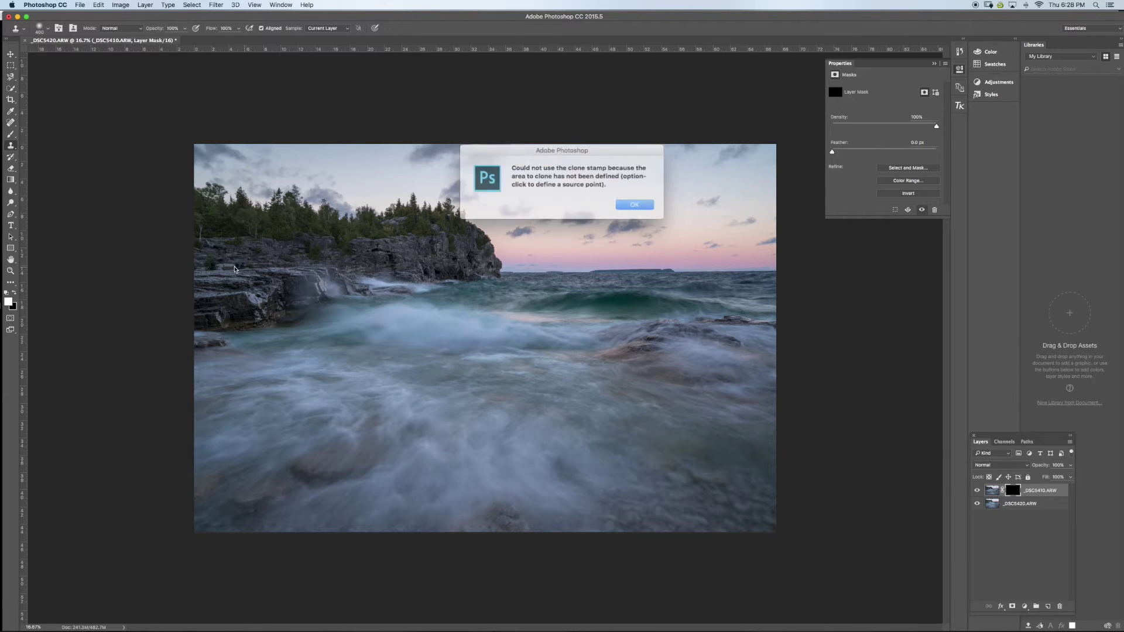
click(621, 202)
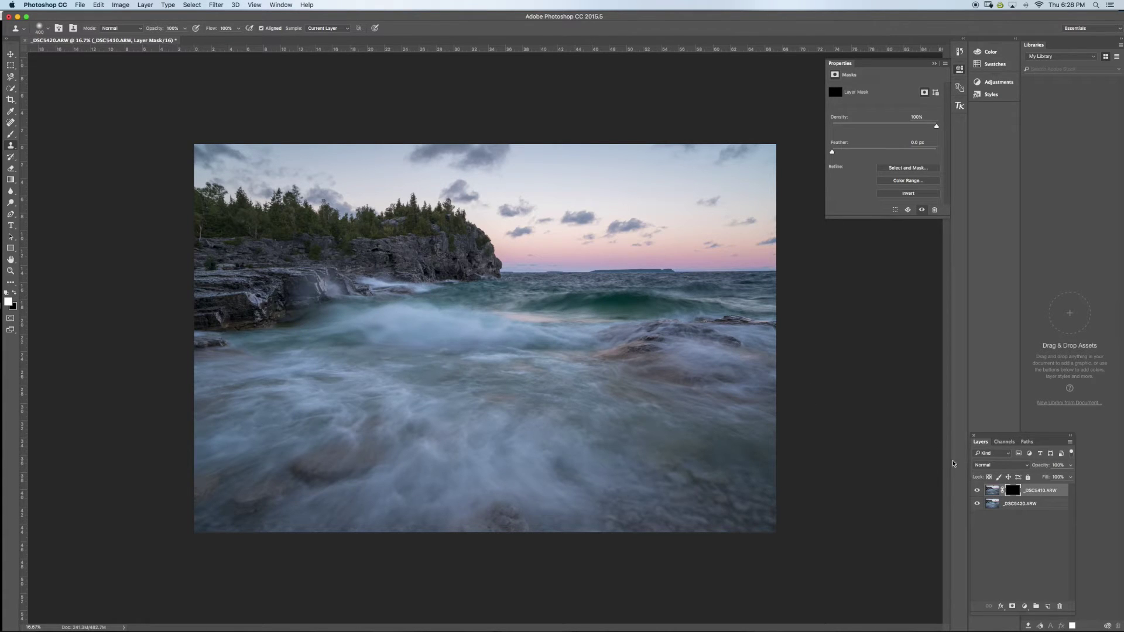
Paint white on the _DSC5410.ARW mask over the shoreline rocks with a 100% opacity brush, and stamp the visible layers into a new layer
click(10, 135)
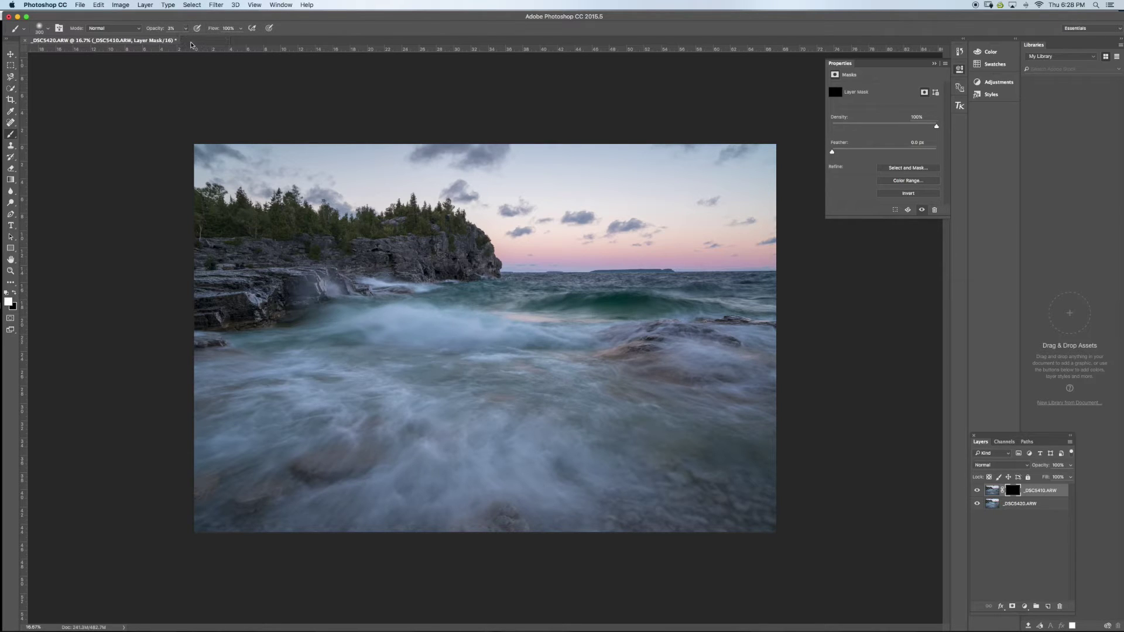
click(186, 28)
drag(185, 38, 243, 36)
click(237, 267)
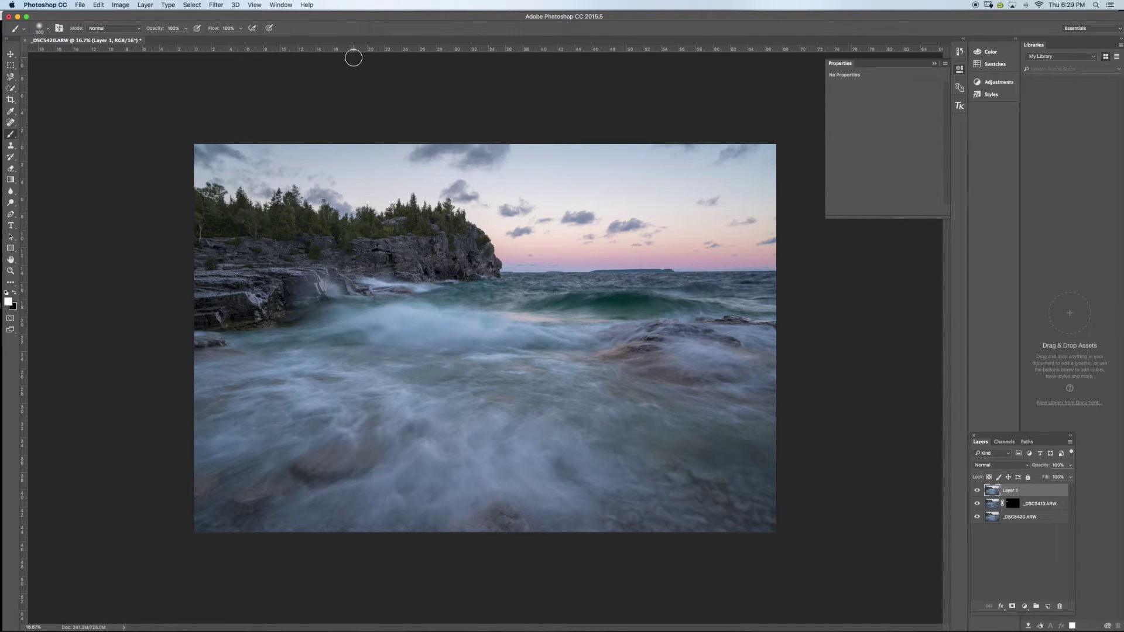
click(976, 491)
click(976, 491)
Add a Curves adjustment layer with a gentle S-curve that darkens shadows and lifts highlights, and compare before and after
click(1024, 606)
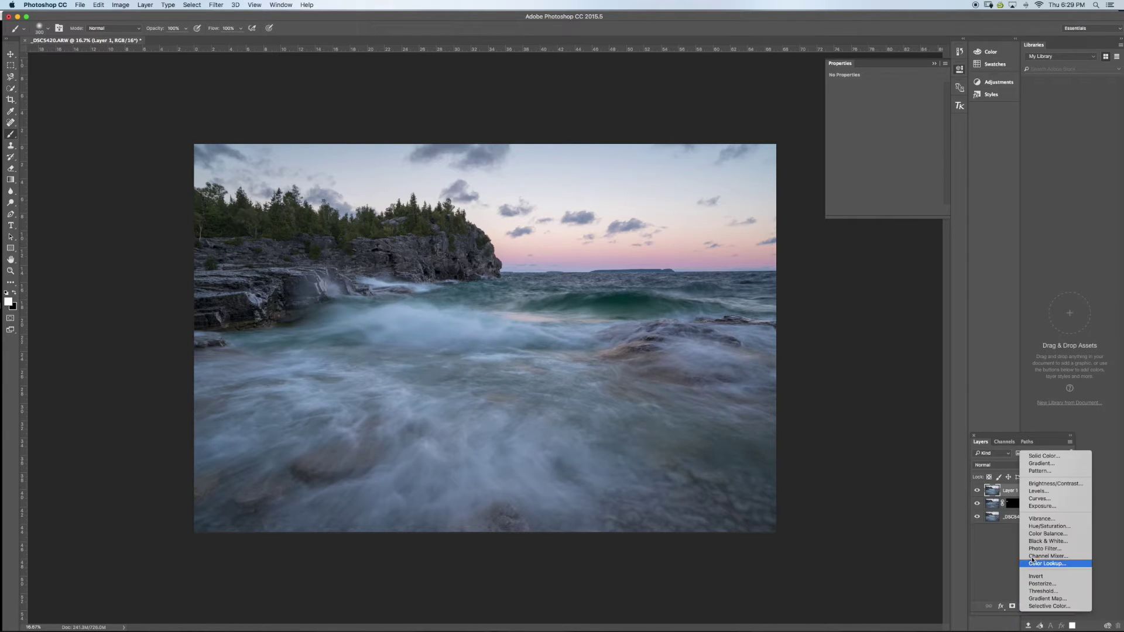
click(1040, 499)
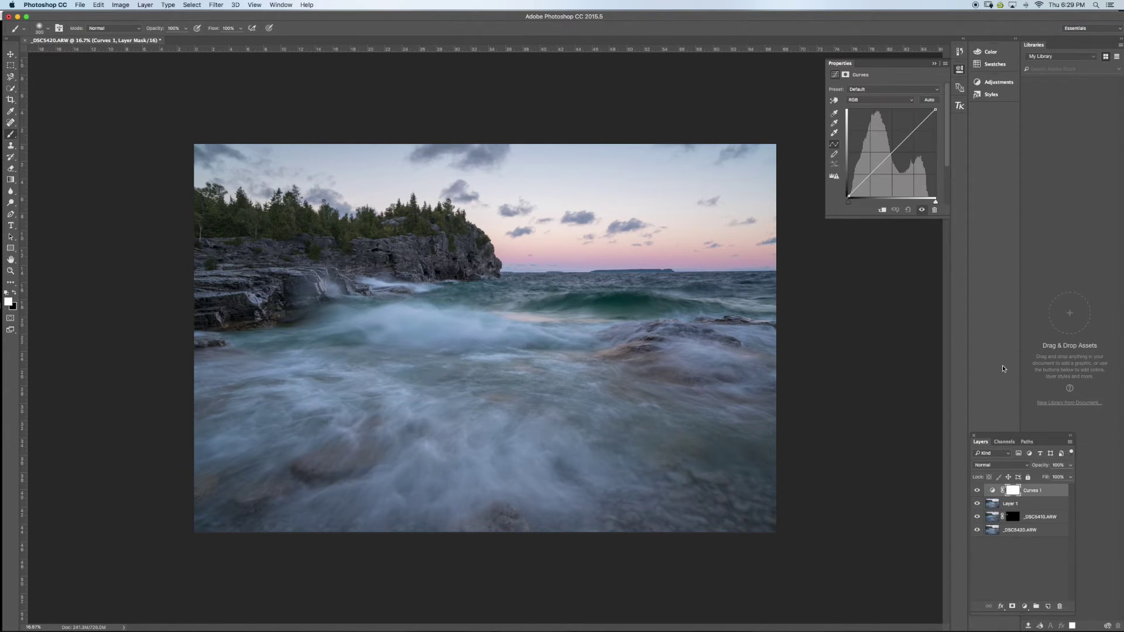
drag(876, 170, 906, 139)
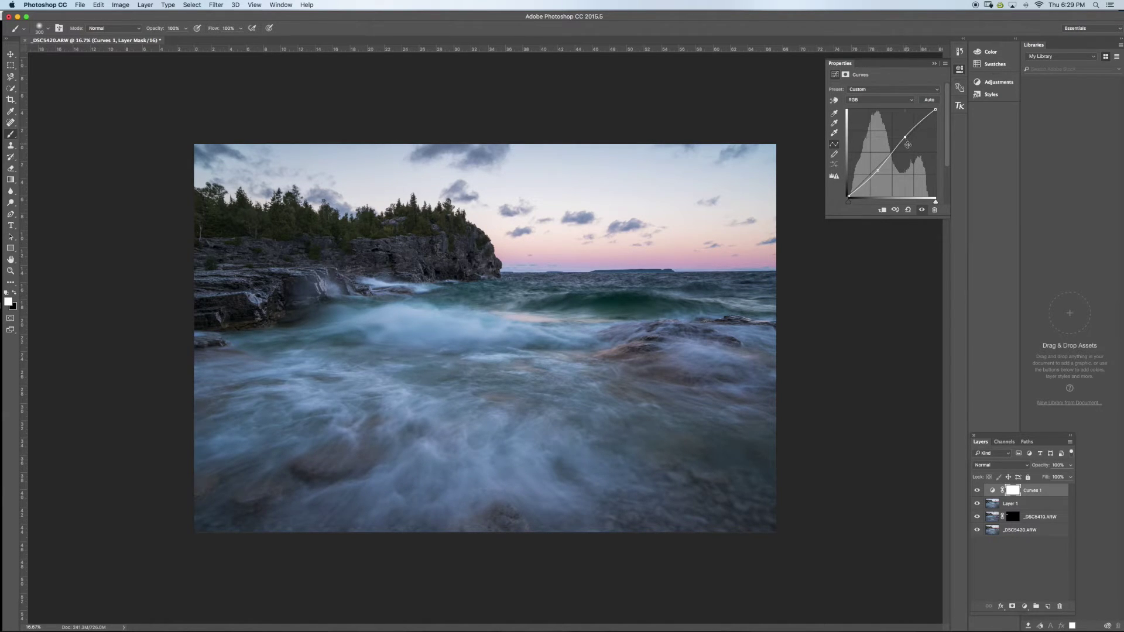
click(976, 491)
click(976, 491)
click(977, 491)
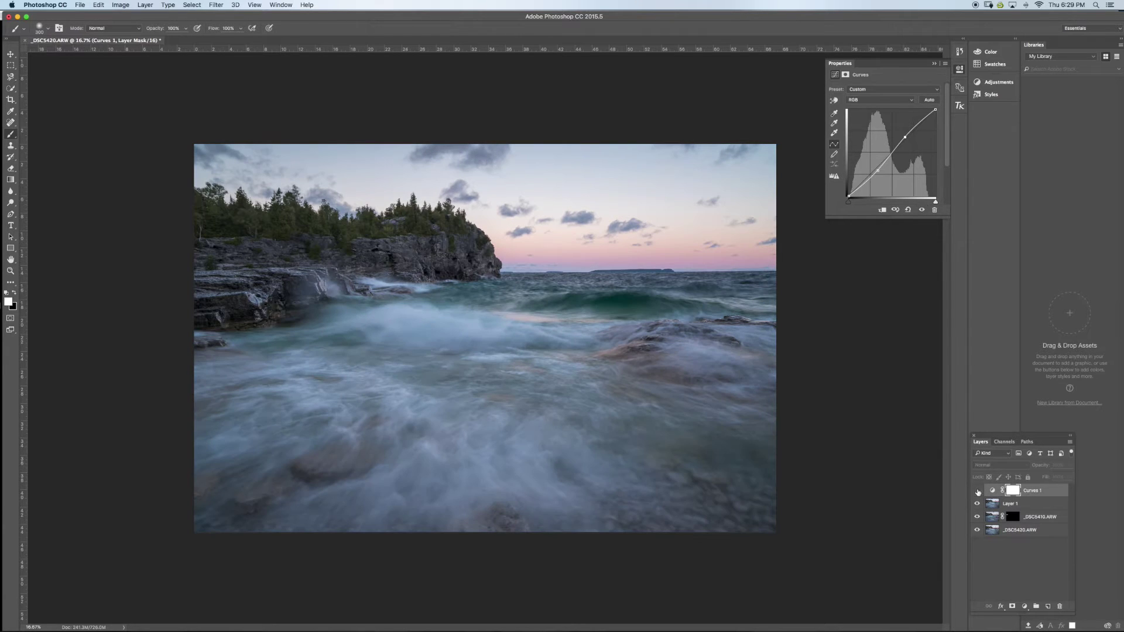
click(977, 491)
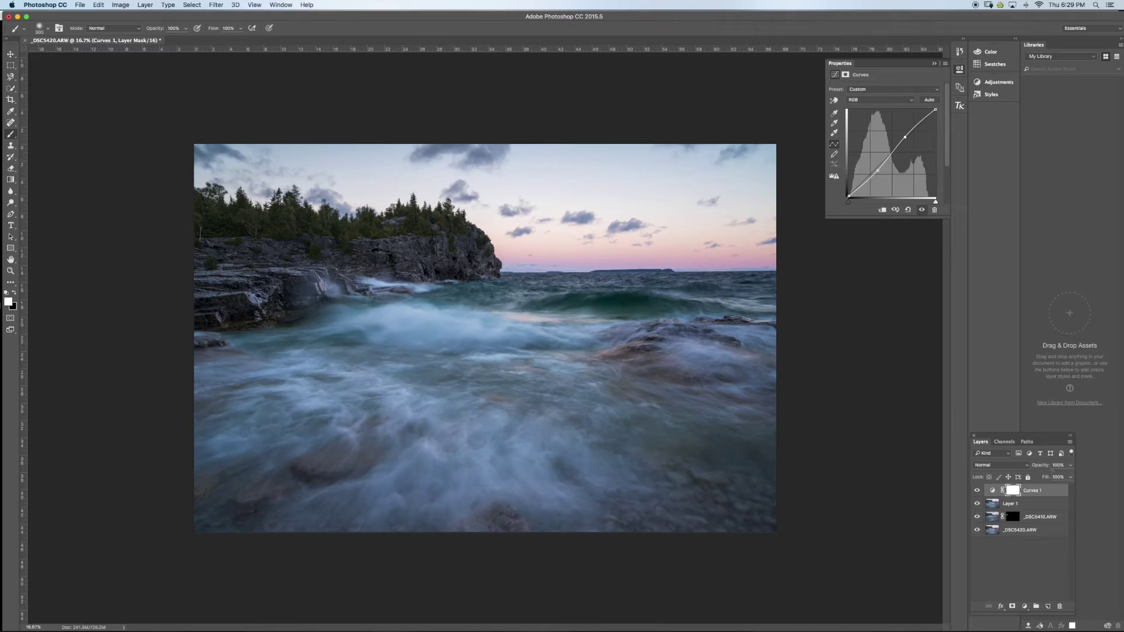
Adjust the Curves layer's opacity and toggle its visibility to judge the contrast
drag(1043, 466, 1036, 467)
drag(1020, 471, 1015, 494)
click(977, 490)
click(977, 491)
click(1048, 606)
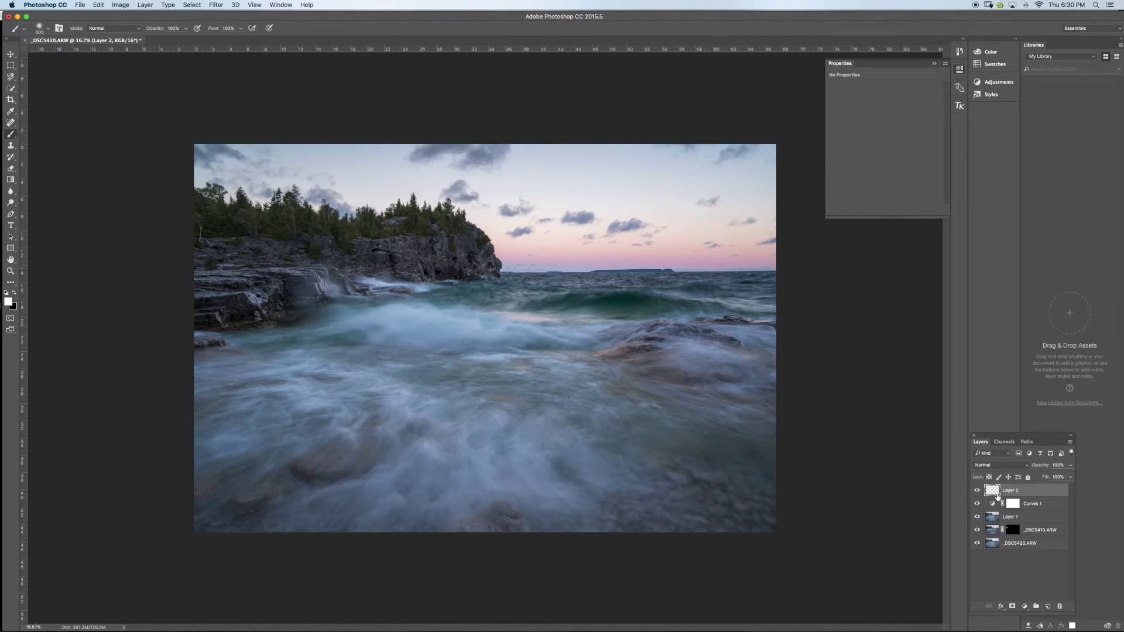
click(1061, 607)
click(637, 208)
Stamp the visible layers into a new top layer and apply a Gaussian Blur to it
click(977, 490)
click(976, 491)
click(216, 5)
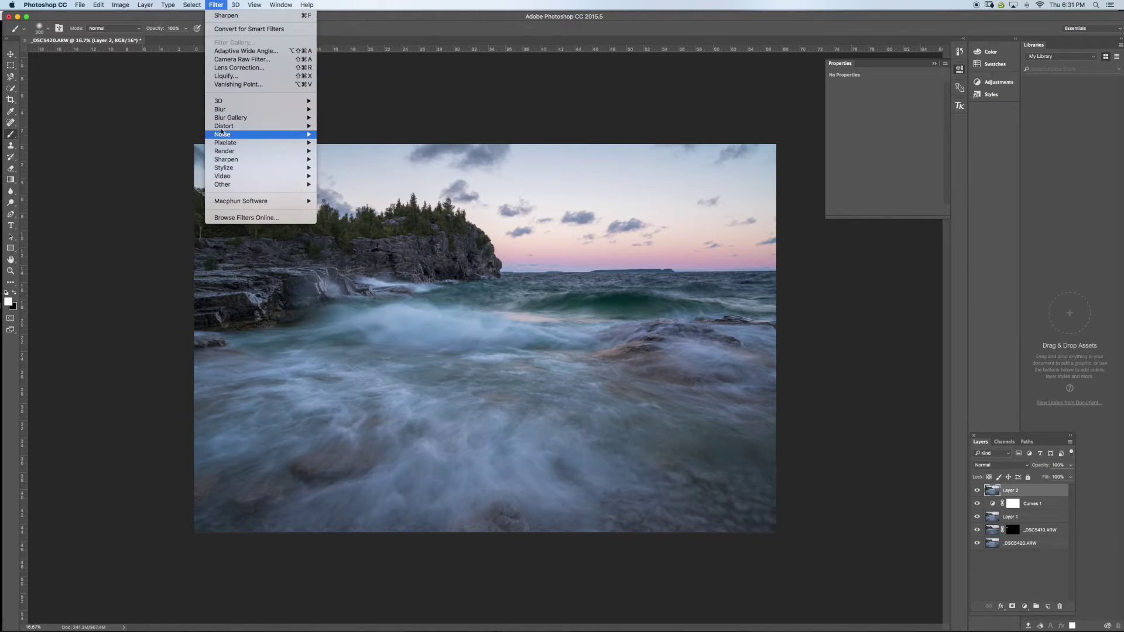
mouse_move(264, 110)
click(344, 142)
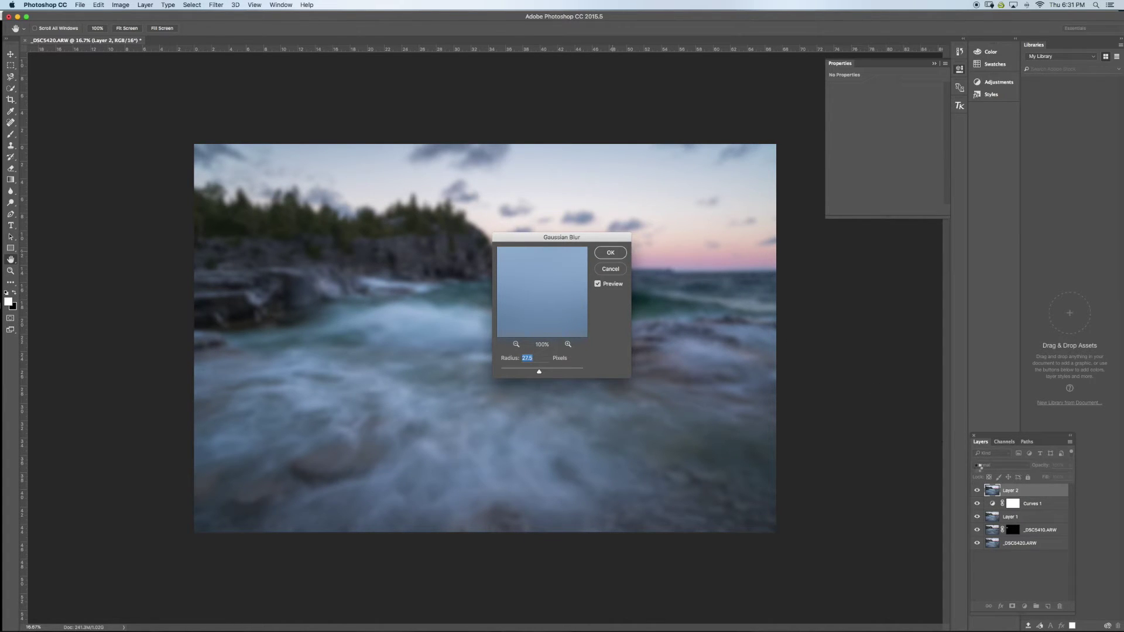
key(super+alt+shift+e)
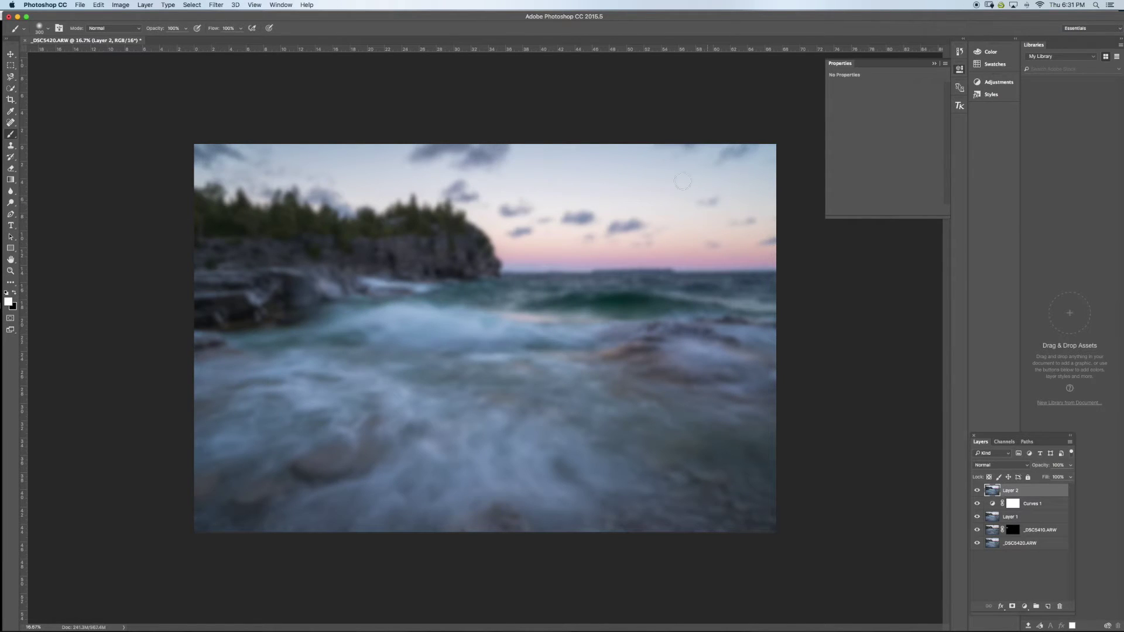
Apply a Brightness/Contrast adjustment to the blurred Layer 2, with contrast at 100 and brightness raised slightly
click(122, 4)
mouse_move(141, 8)
mouse_move(121, 4)
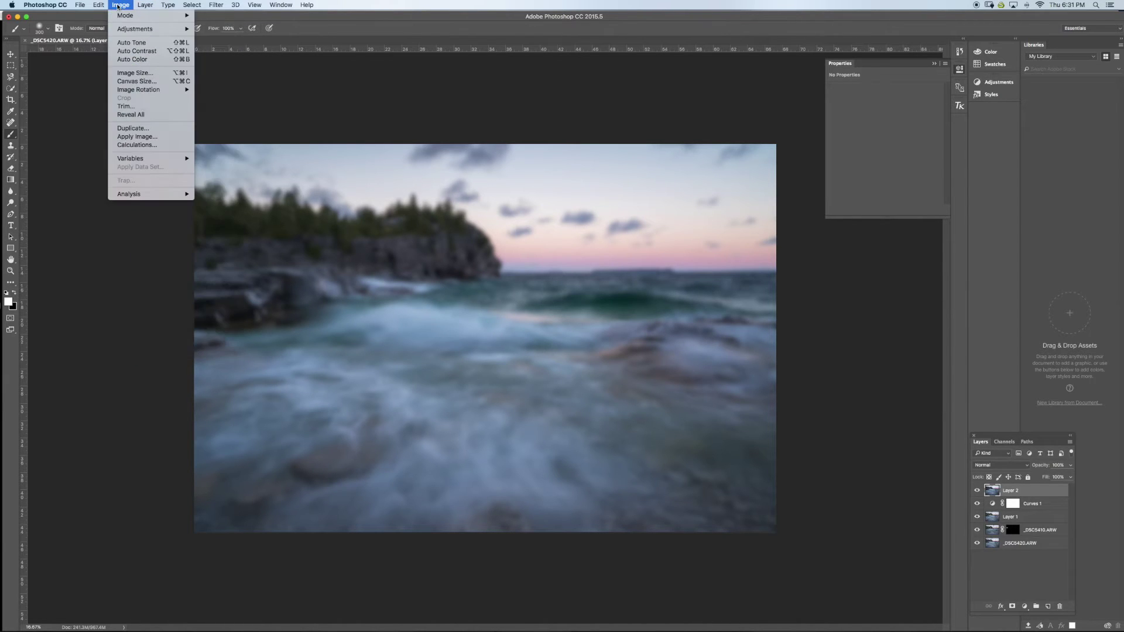
mouse_move(153, 29)
click(212, 29)
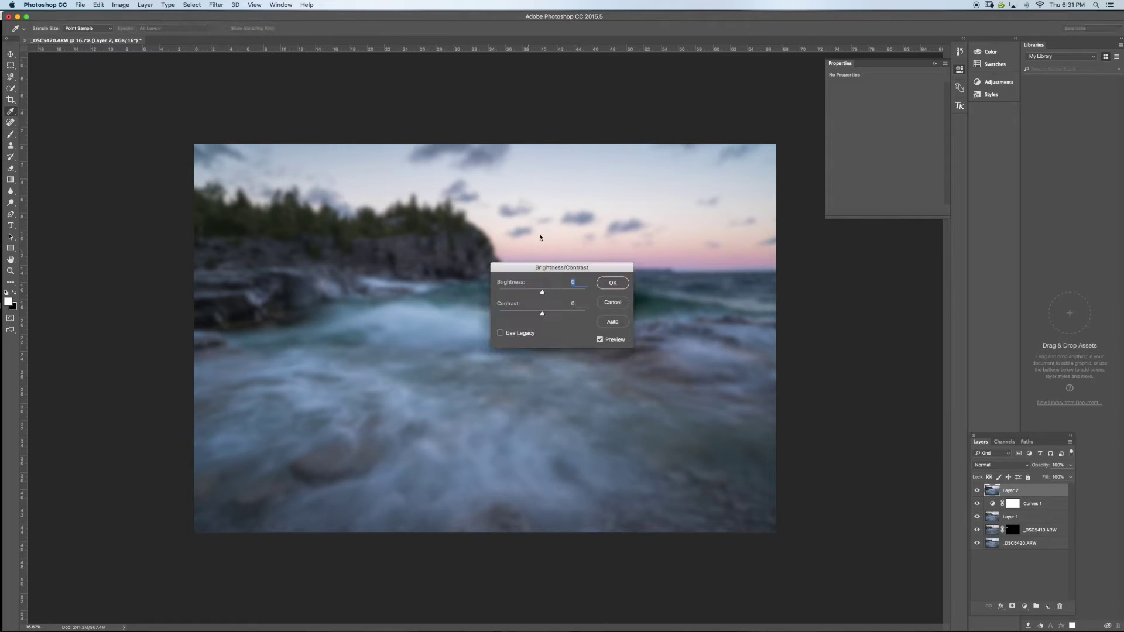
mouse_move(542, 314)
mouse_down()
mouse_move(591, 314)
mouse_move(544, 297)
mouse_up()
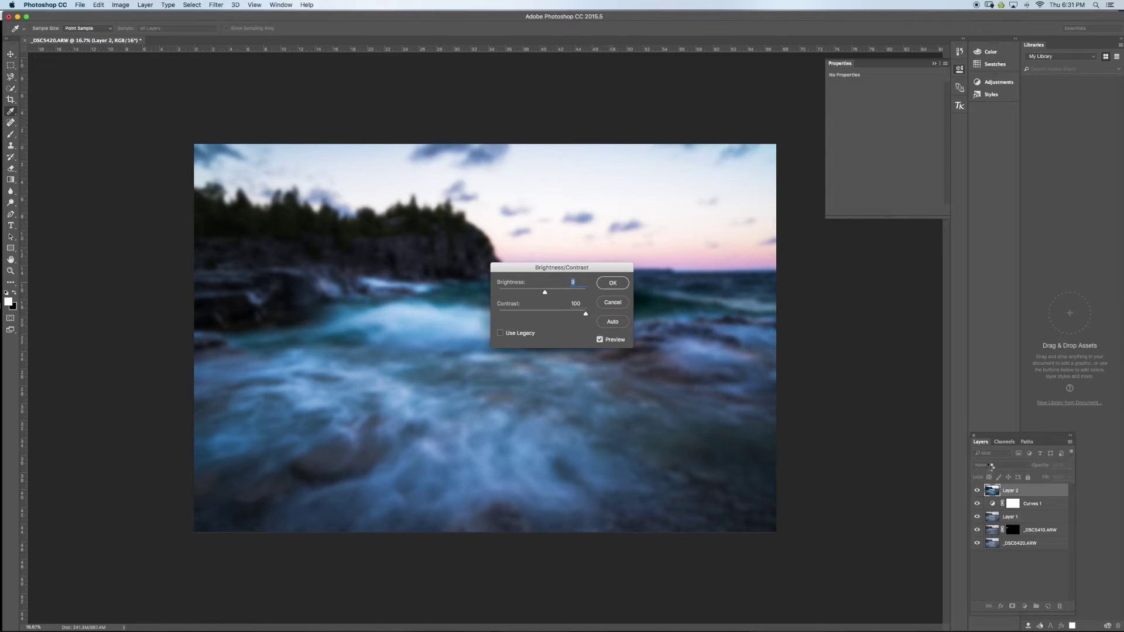
key(Return)
Lower the blurred Layer 2's opacity to about 10% for a subtle glow
key(b)
click(1042, 467)
drag(1043, 469, 1005, 479)
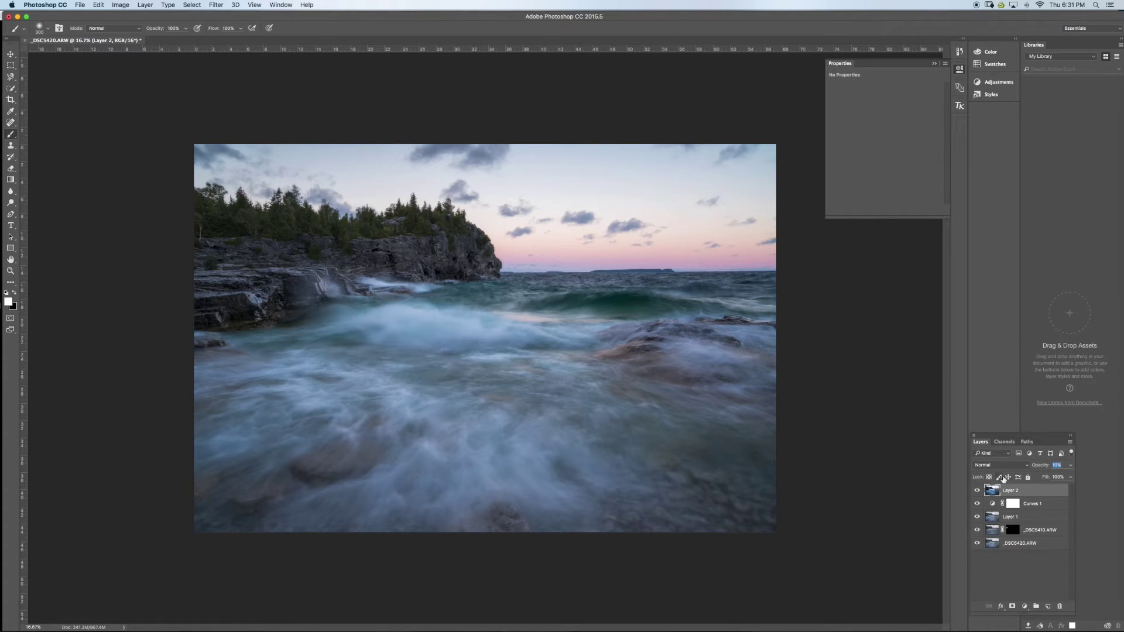
Toggle the blurred layer's visibility repeatedly to compare the image with and without the glow
click(976, 491)
click(977, 492)
click(976, 493)
click(978, 493)
click(978, 493)
click(978, 493)
click(977, 494)
click(977, 494)
click(977, 494)
click(977, 493)
click(977, 493)
click(976, 493)
click(977, 492)
click(976, 492)
click(976, 492)
click(977, 492)
Add a Hue/Saturation adjustment layer and raise the Reds saturation to +13 by sampling the pink sky near the horizon
click(1023, 607)
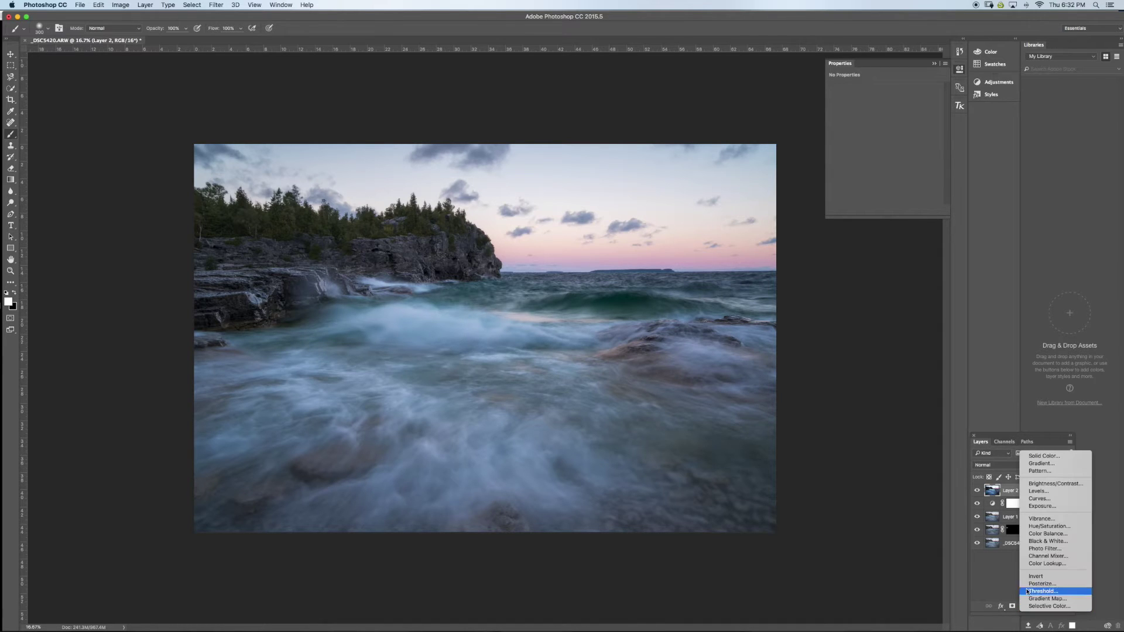
click(1045, 526)
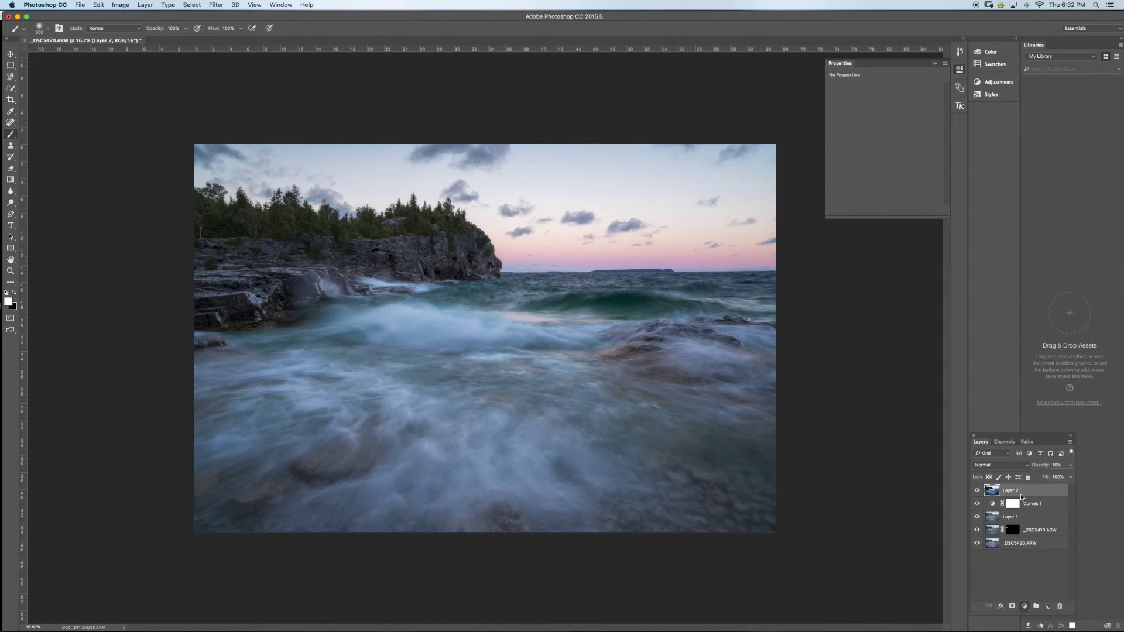
click(836, 102)
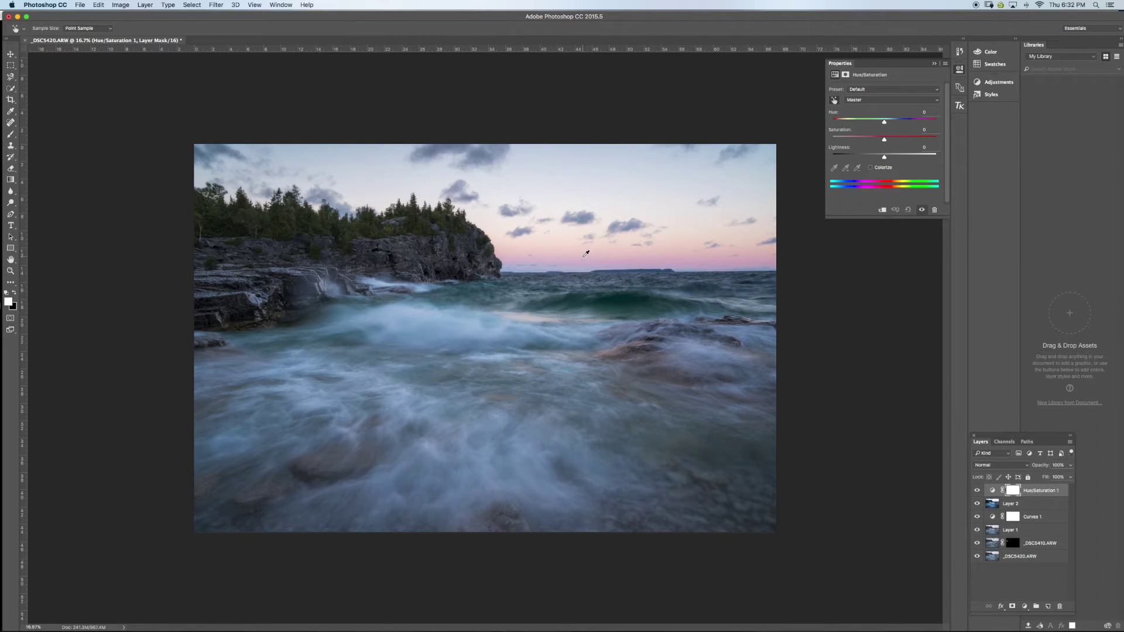
drag(589, 256, 593, 262)
drag(600, 264, 591, 267)
drag(602, 259, 602, 260)
Add a second Hue/Saturation layer and slightly raise the Blues saturation by sampling the upper sky
click(1024, 607)
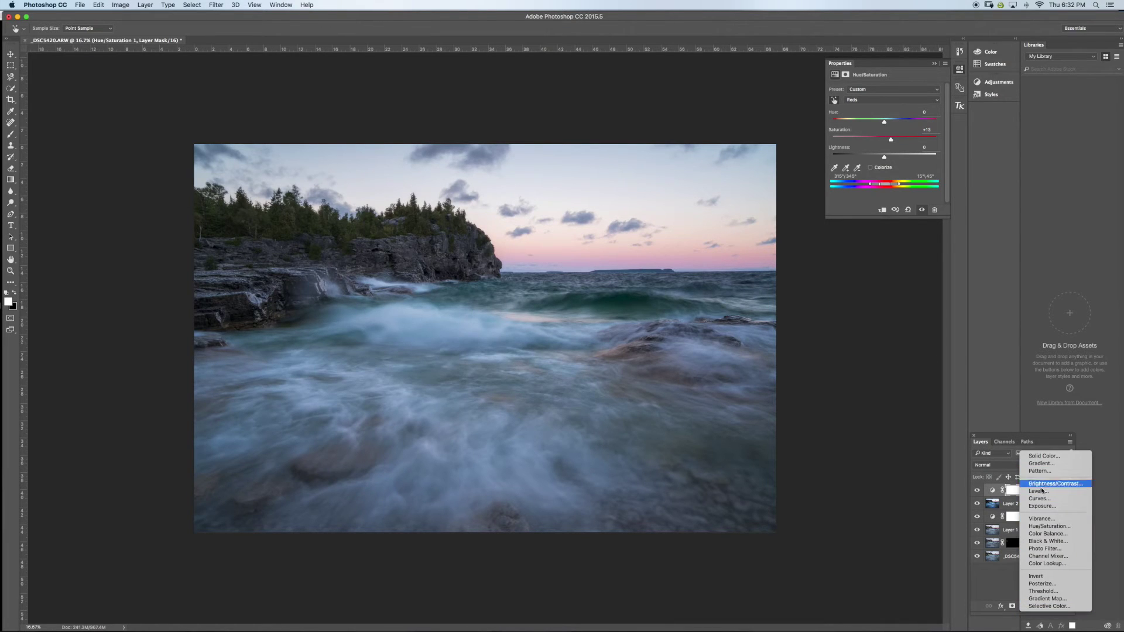
click(1048, 526)
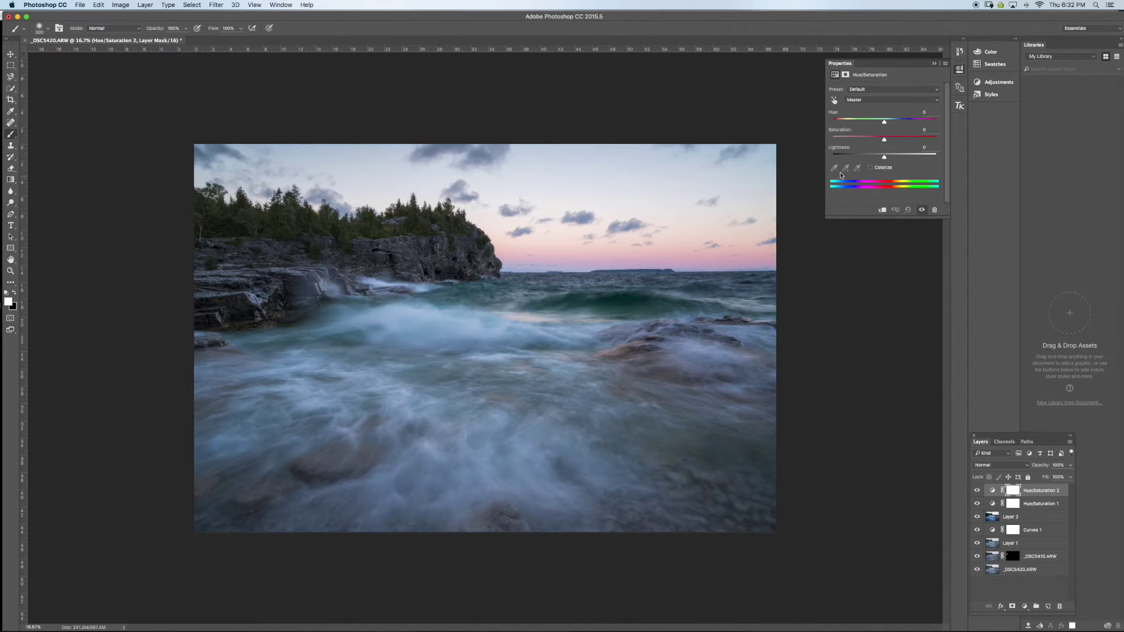
click(834, 101)
click(610, 173)
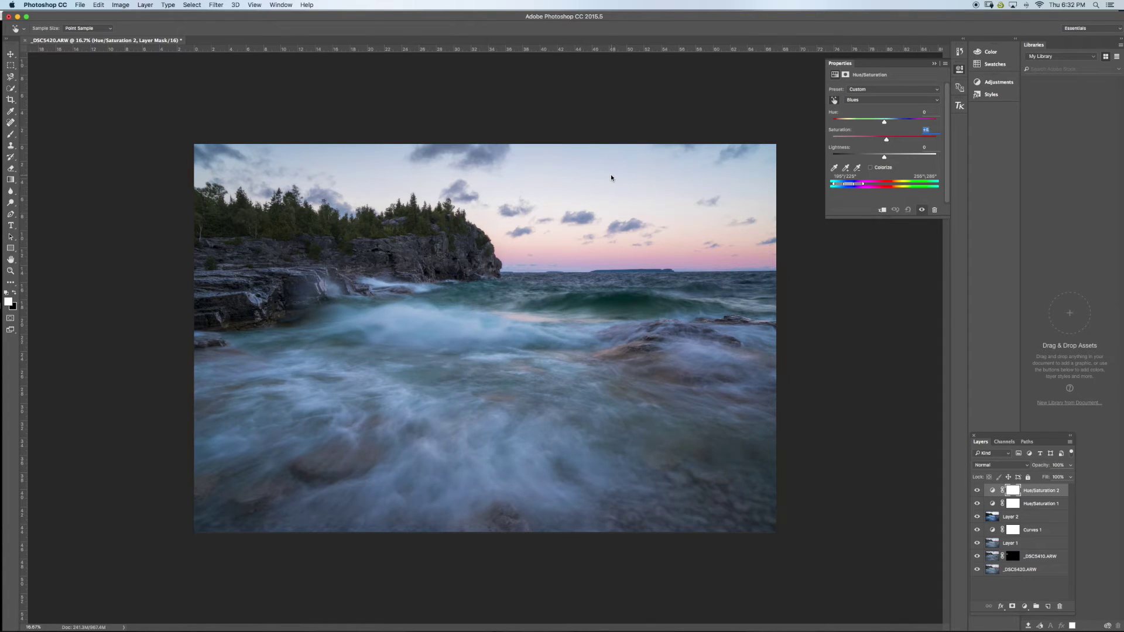
drag(614, 175, 612, 174)
drag(613, 178, 620, 177)
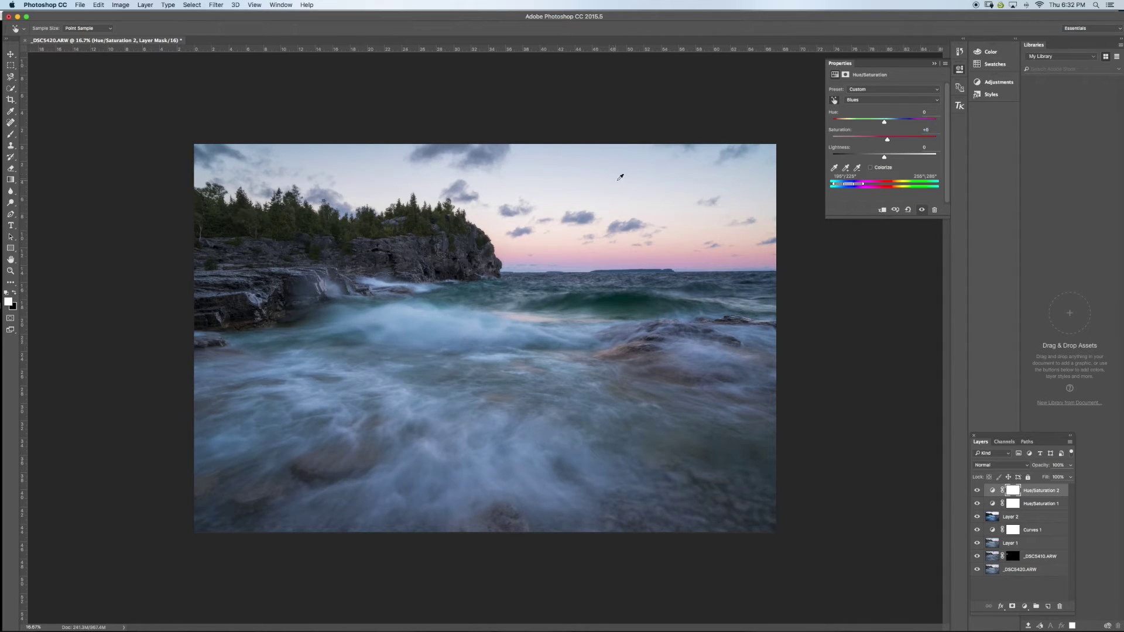
Toggle the second Hue/Saturation layer on and off to compare the blues before and after
click(977, 491)
click(977, 491)
click(977, 491)
click(977, 492)
click(978, 493)
click(977, 491)
click(977, 491)
click(977, 492)
click(977, 493)
click(977, 493)
click(978, 493)
click(922, 209)
Fine-tune the saturation on the second Hue/Saturation layer from the upper-right sky and compare before and after
drag(746, 158, 749, 169)
click(977, 492)
click(977, 493)
click(979, 494)
click(980, 495)
click(980, 495)
click(979, 496)
click(978, 497)
click(934, 64)
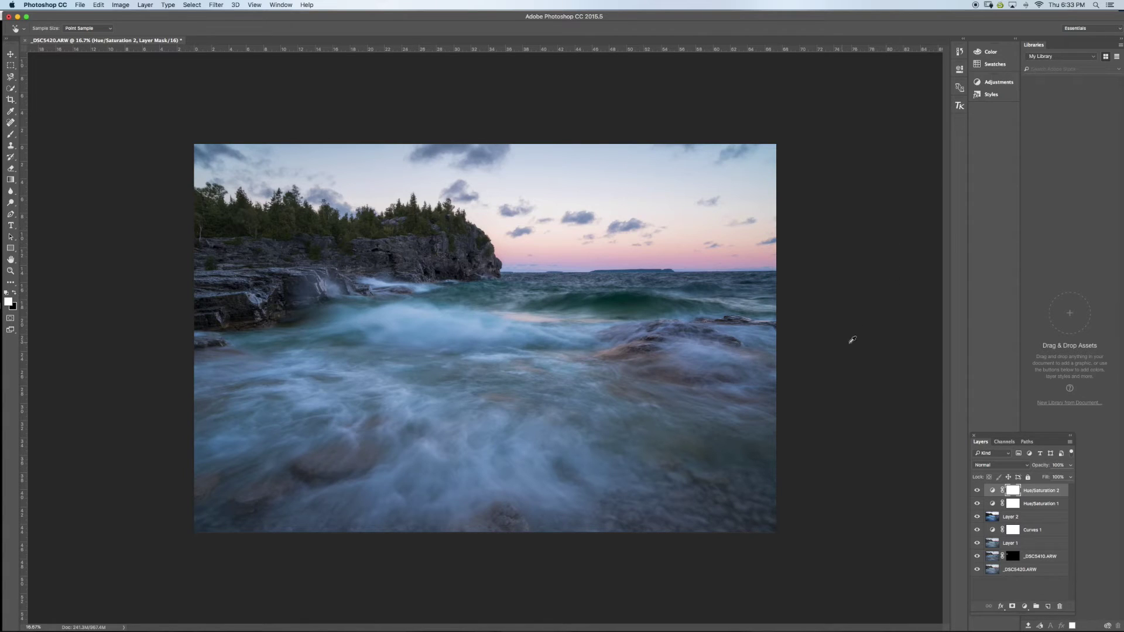
Create a new empty layer above all the others and set its blend mode to Soft Light
click(1023, 601)
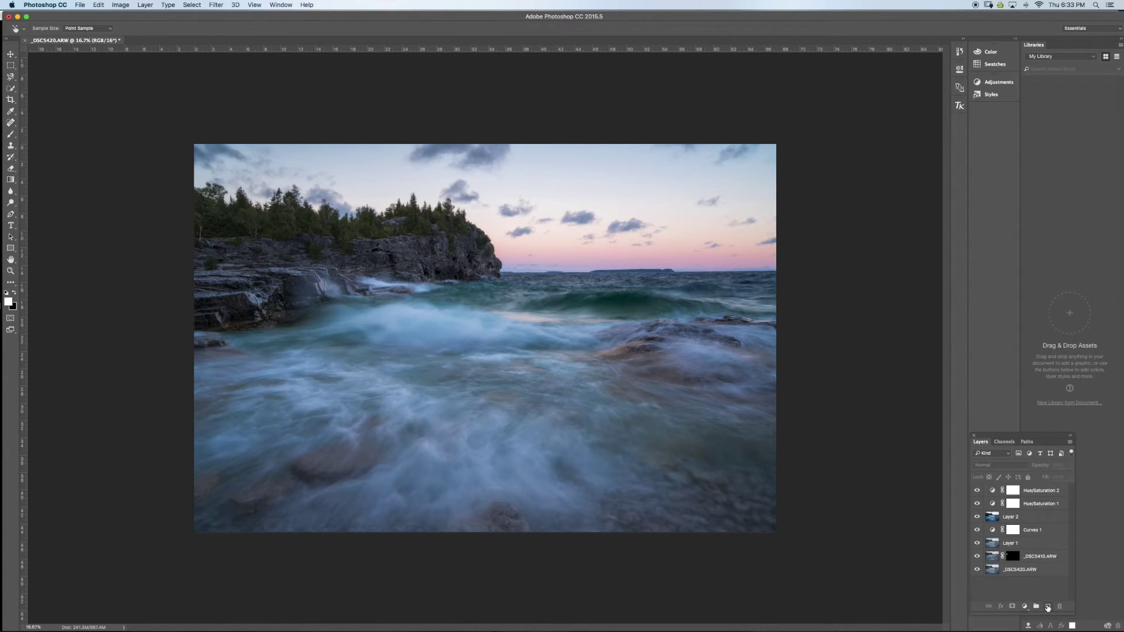
click(1048, 607)
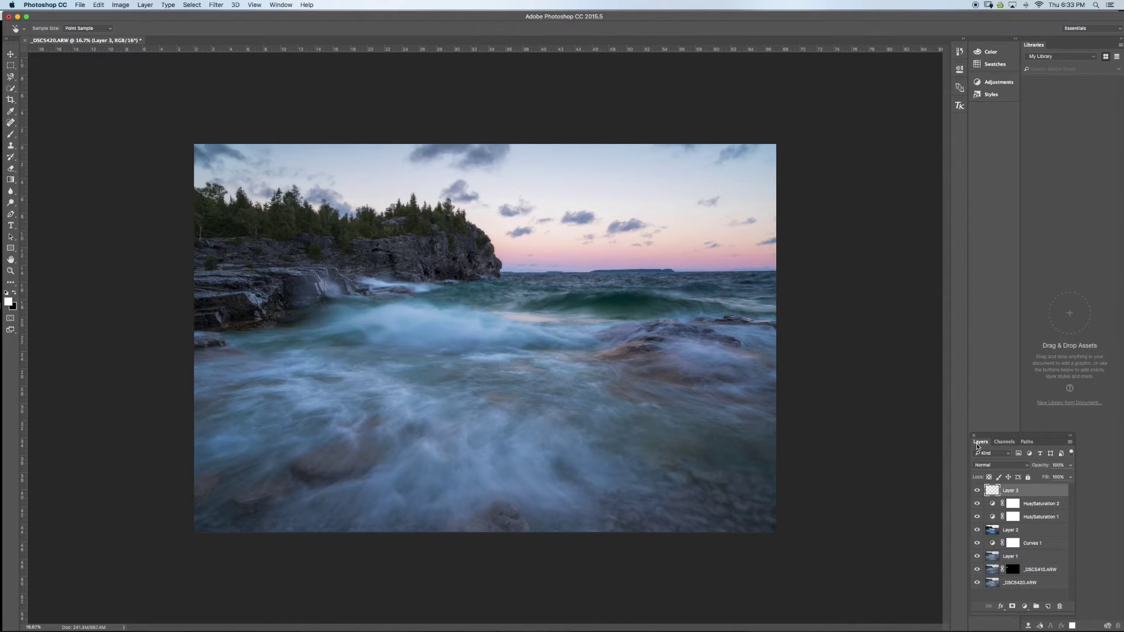
click(983, 467)
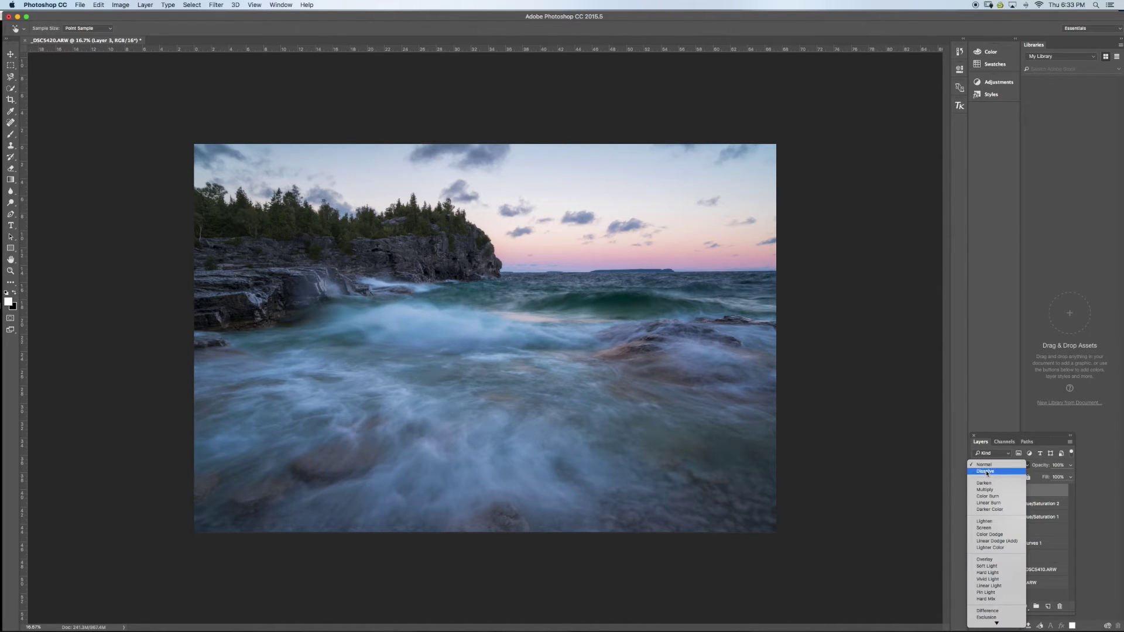
click(988, 567)
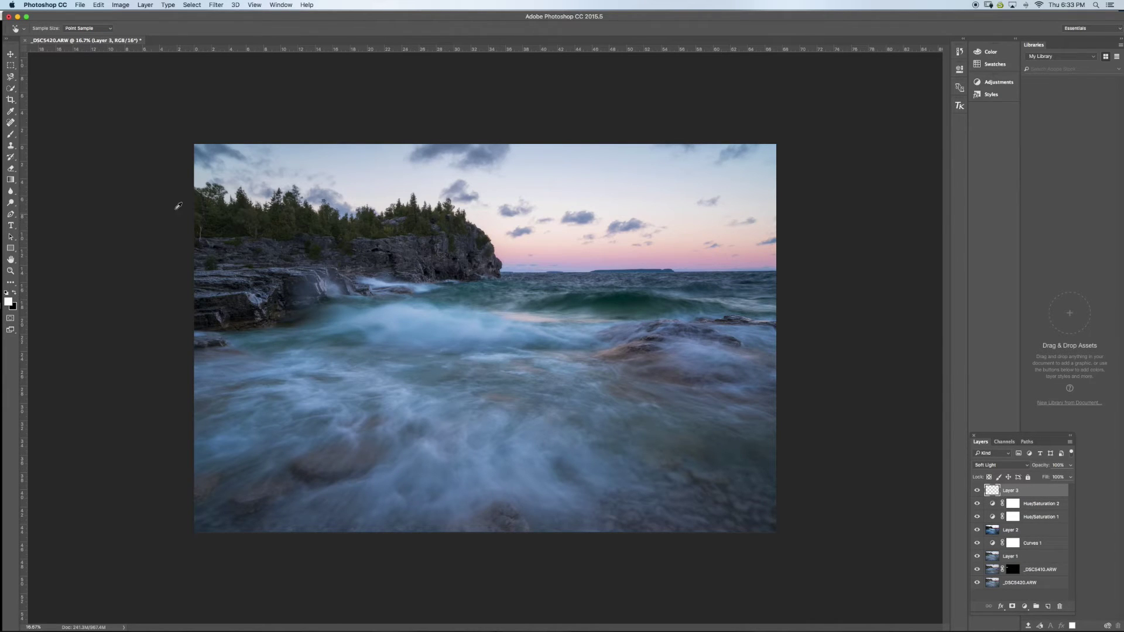
Select the Brush tool and set its opacity to 92%
click(10, 134)
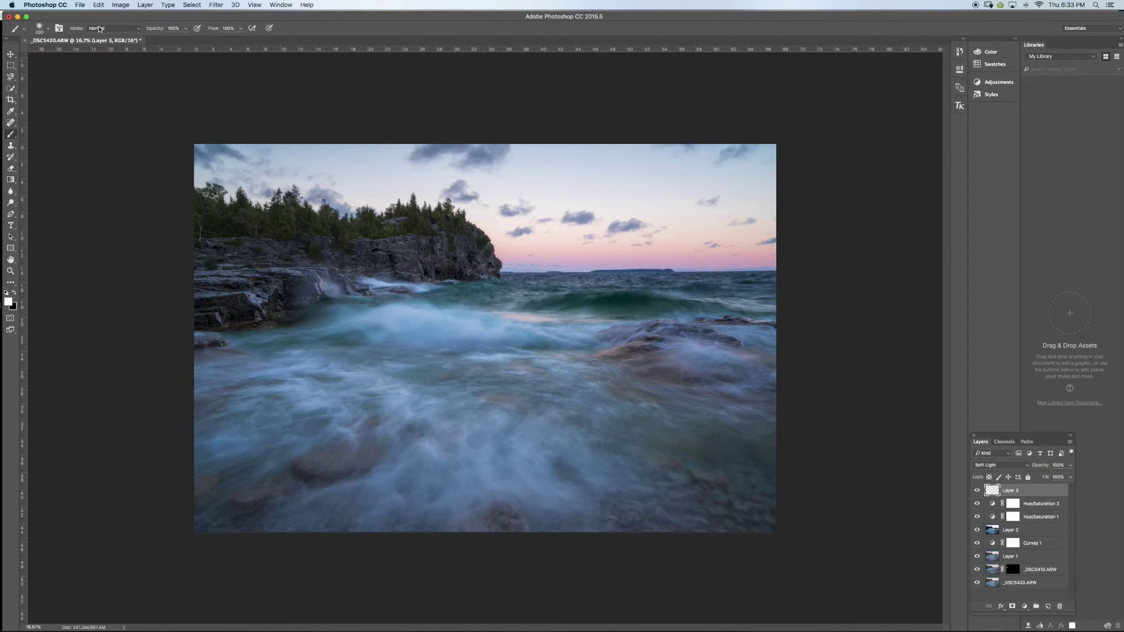
mouse_move(164, 30)
mouse_down()
mouse_move(118, 45)
mouse_move(155, 32)
mouse_move(146, 33)
mouse_up()
key(5)
key(3)
key(1)
key(0)
key(1)
key(1)
key(5)
key(9)
key(2)
Adjust the size of the soft round brush in the brush settings
click(42, 35)
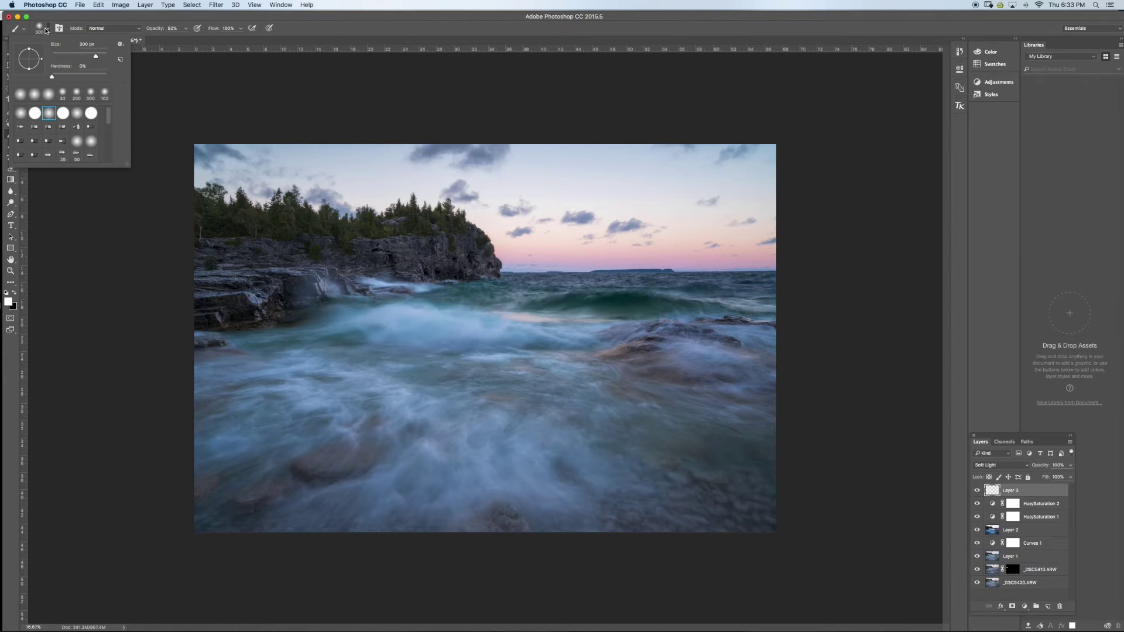
drag(96, 56, 78, 55)
text(1)
key(Return)
key(Return)
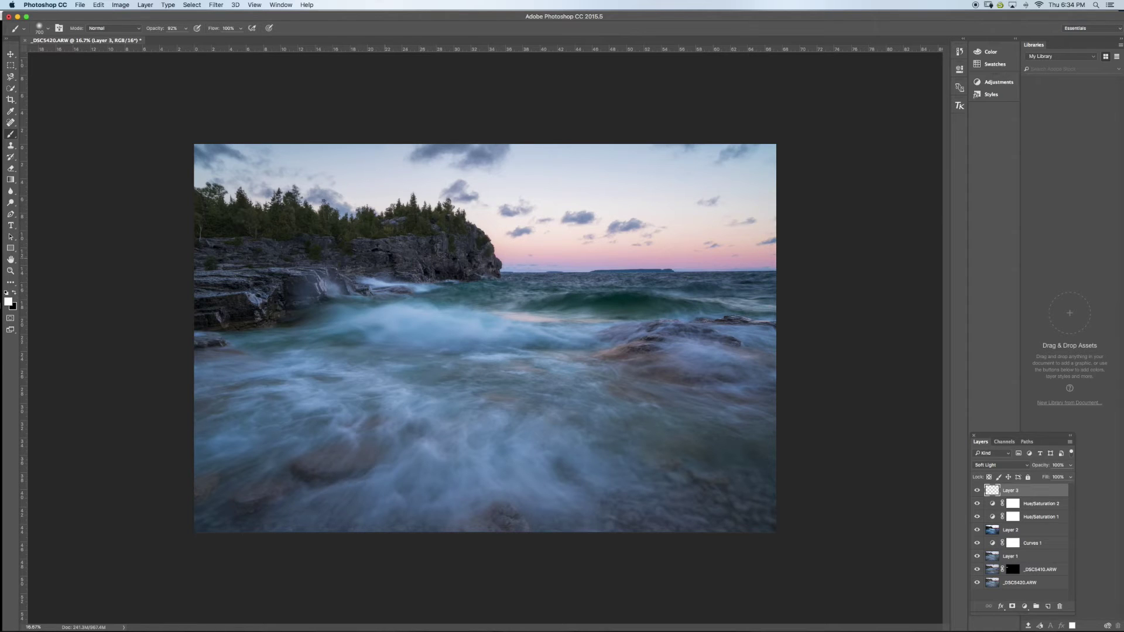
Paint a white test stroke over the shoreline rocks on the Soft Light layer and undo it
drag(222, 306, 268, 310)
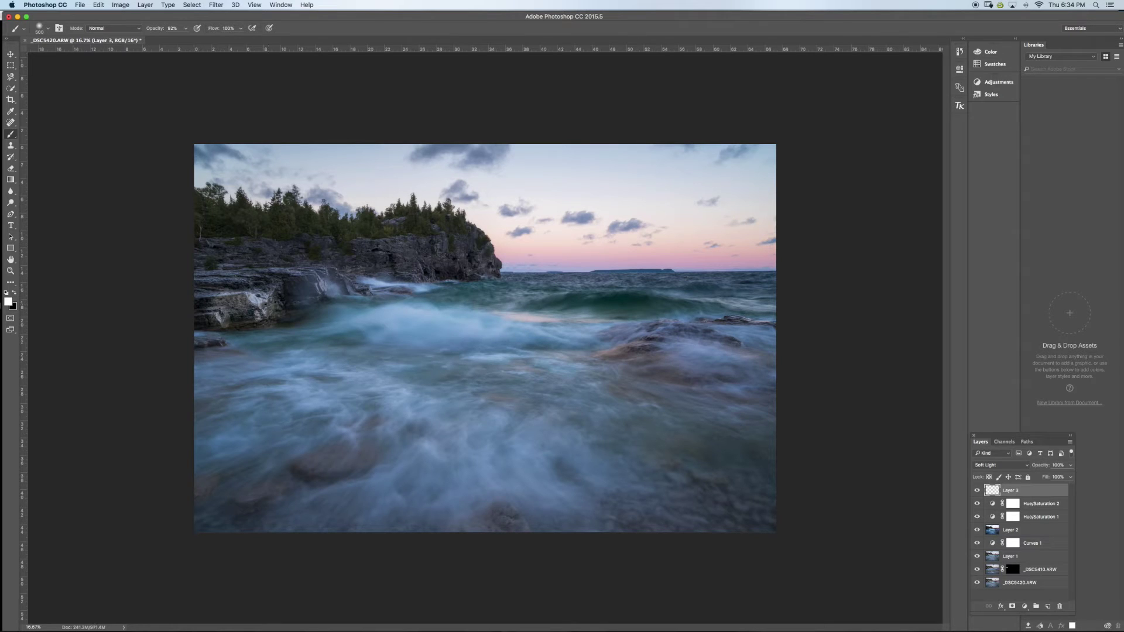
click(98, 4)
click(167, 36)
Lower the brush opacity to under 10% and paint white over the shoreline rocks and foreground water on the Soft Light layer
drag(157, 30, 117, 39)
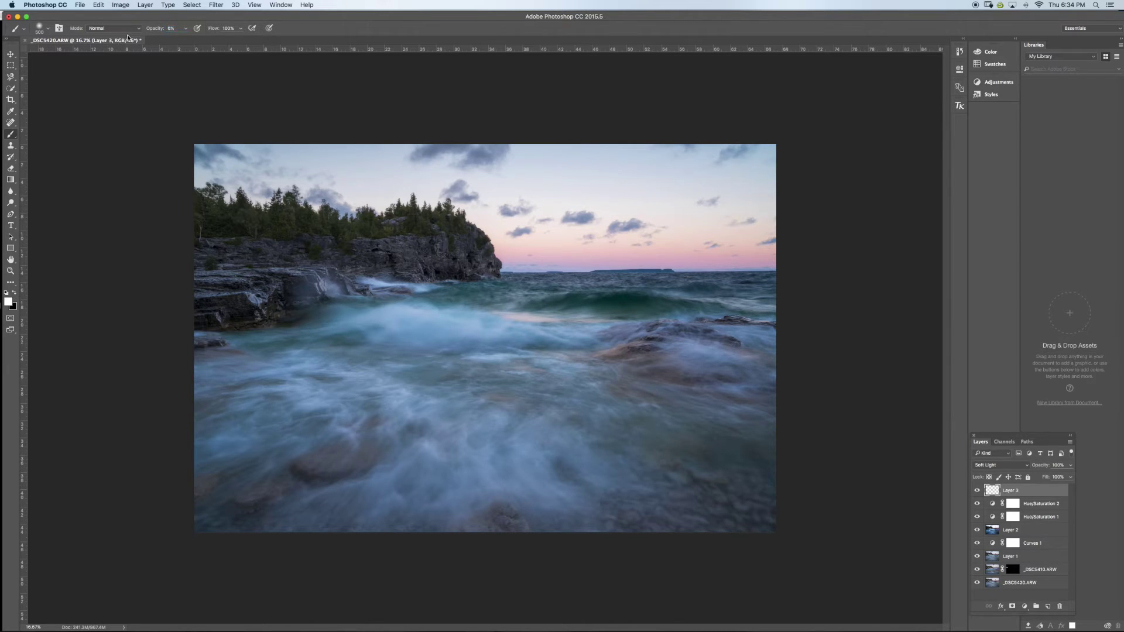
mouse_move(234, 321)
mouse_down()
mouse_move(263, 285)
mouse_move(241, 301)
mouse_move(238, 282)
mouse_move(226, 292)
mouse_move(285, 276)
mouse_move(285, 295)
mouse_move(337, 268)
mouse_move(314, 266)
mouse_move(355, 265)
mouse_move(264, 277)
mouse_move(202, 258)
mouse_move(415, 238)
mouse_move(393, 270)
mouse_move(488, 257)
mouse_move(474, 270)
mouse_move(431, 260)
mouse_move(395, 276)
mouse_move(351, 264)
mouse_move(354, 291)
mouse_move(375, 273)
mouse_move(373, 293)
mouse_move(305, 297)
mouse_move(286, 327)
mouse_move(260, 340)
mouse_move(231, 327)
mouse_move(219, 353)
mouse_move(205, 347)
mouse_move(265, 416)
mouse_move(326, 474)
mouse_up()
mouse_move(640, 344)
mouse_down()
mouse_move(738, 324)
mouse_move(786, 337)
mouse_move(673, 340)
mouse_move(753, 371)
mouse_move(739, 385)
mouse_move(712, 354)
mouse_move(684, 366)
mouse_move(545, 480)
mouse_move(503, 475)
mouse_move(478, 434)
mouse_move(448, 471)
mouse_move(440, 452)
mouse_move(486, 420)
mouse_move(535, 494)
mouse_move(491, 444)
mouse_move(228, 420)
mouse_up()
mouse_move(270, 478)
mouse_down()
mouse_move(339, 447)
mouse_move(311, 519)
mouse_move(409, 451)
mouse_move(426, 466)
mouse_move(428, 518)
mouse_move(542, 496)
mouse_move(503, 455)
mouse_move(564, 452)
mouse_up()
mouse_move(364, 281)
mouse_down()
mouse_move(393, 281)
mouse_move(339, 290)
mouse_up()
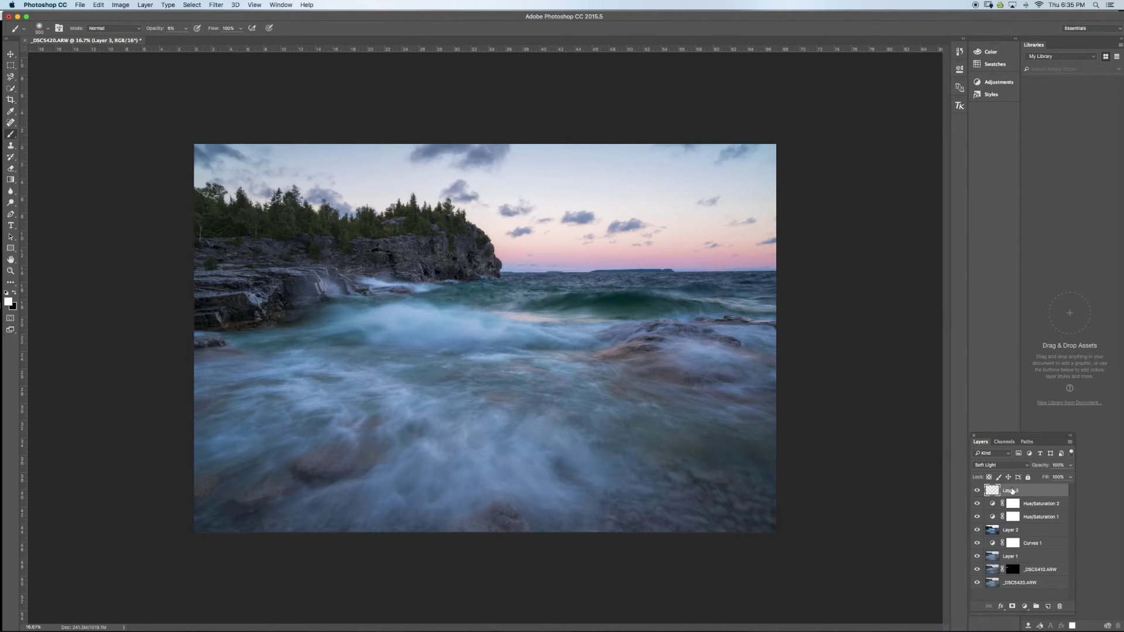
Add a third Hue/Saturation layer above Hue/Saturation 2 and adjust the saturation of the color sampled from the water
click(1028, 505)
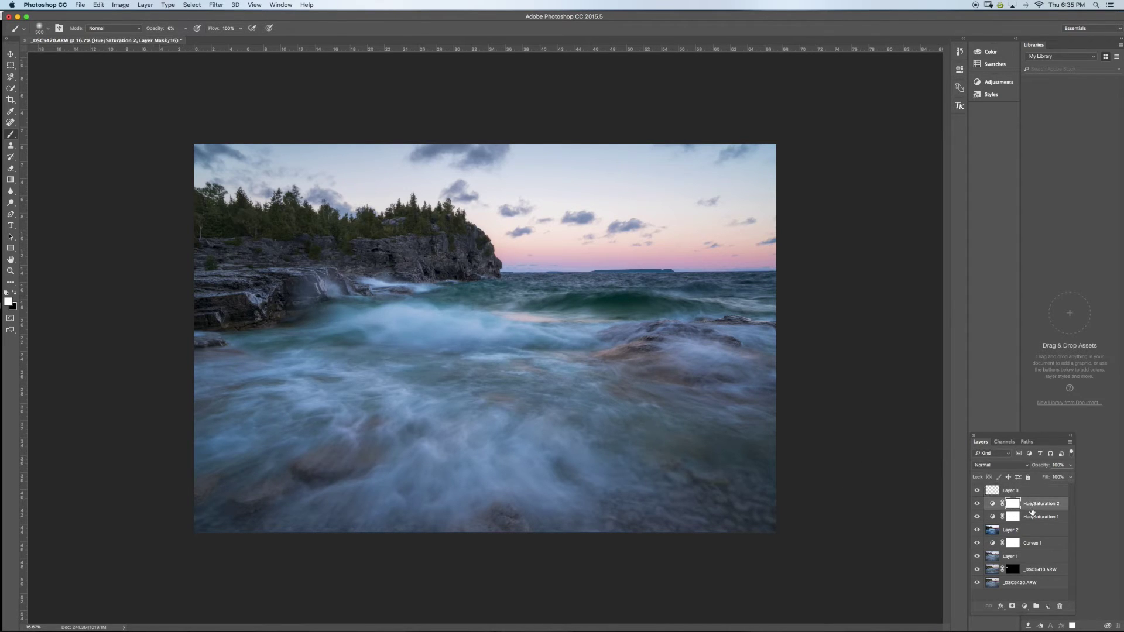
click(1024, 606)
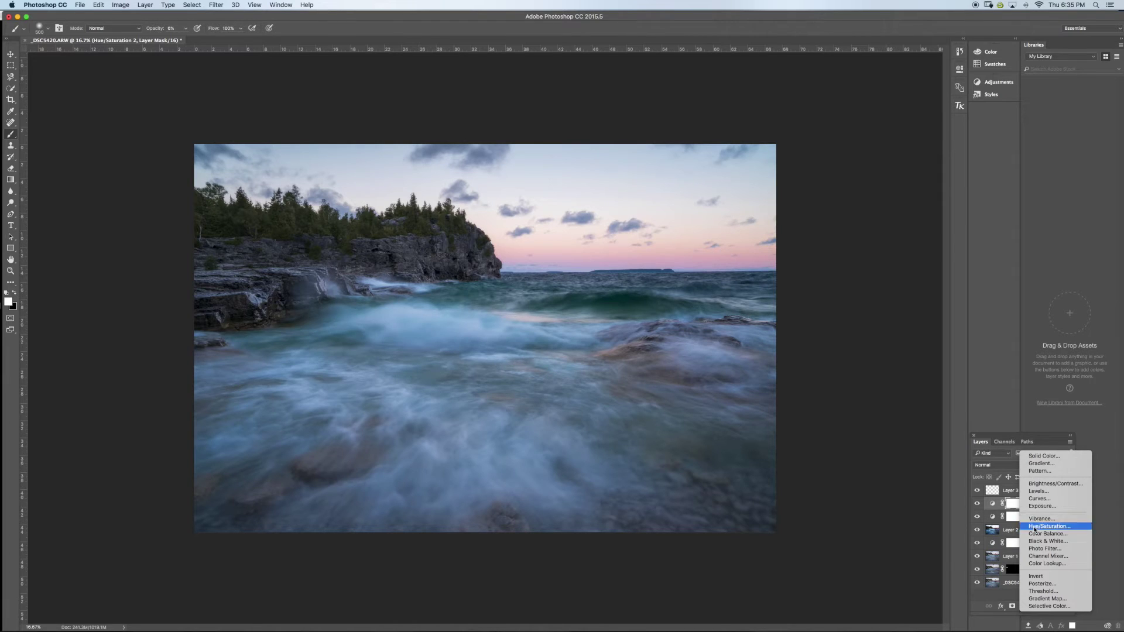
click(1035, 529)
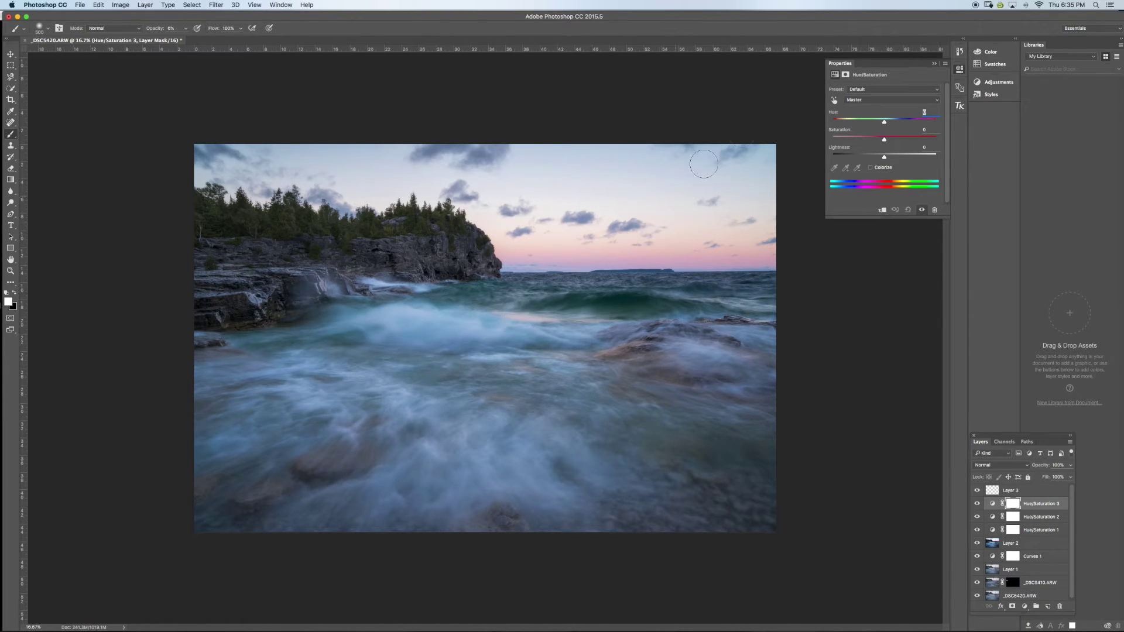
click(834, 100)
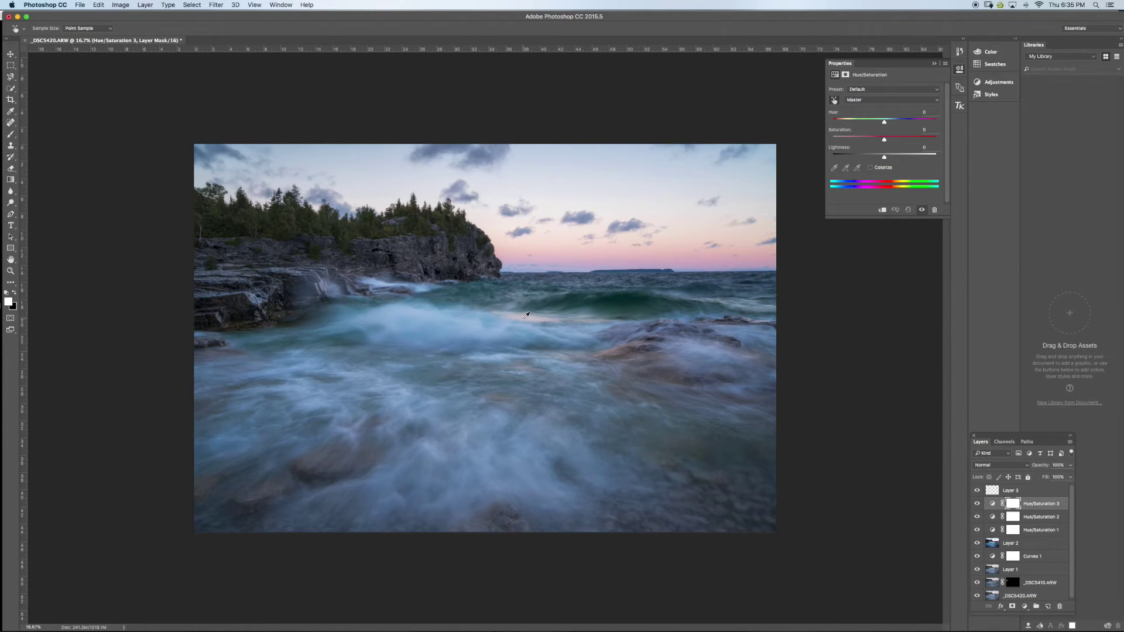
mouse_move(527, 314)
mouse_down()
mouse_move(538, 317)
mouse_move(522, 321)
mouse_up()
click(935, 63)
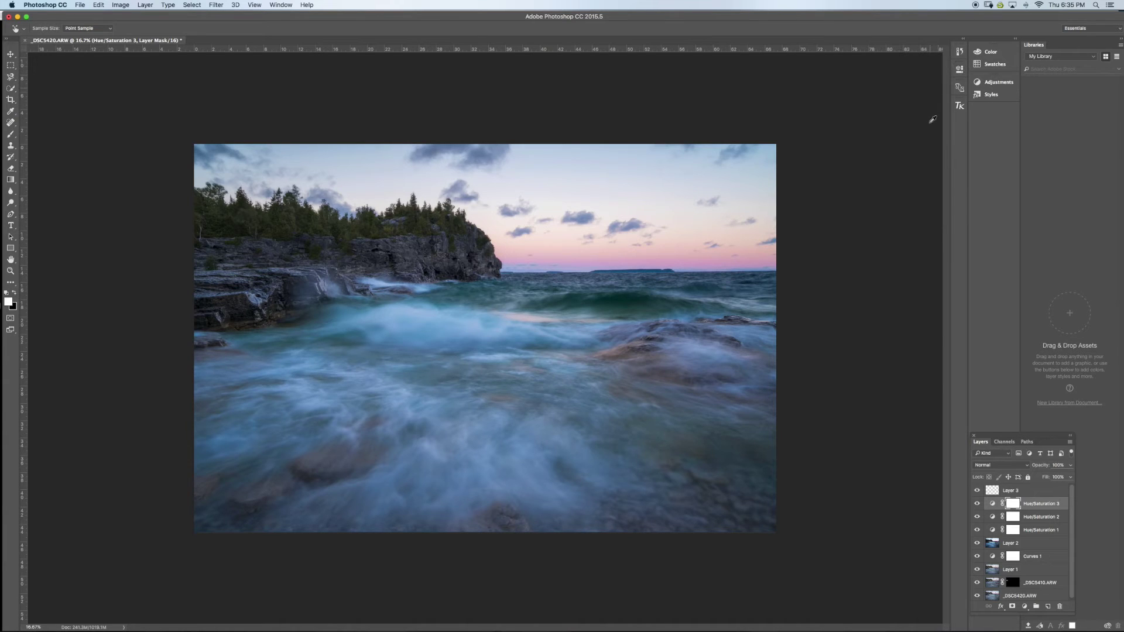
Toggle the Hue/Saturation 3 layer's visibility to compare the water color before and after
click(979, 504)
click(979, 505)
click(978, 504)
click(977, 504)
click(978, 505)
click(977, 504)
click(976, 504)
click(977, 504)
click(976, 504)
click(976, 505)
Select the Soft Light Layer 3 and toggle its visibility to judge the painted highlights
click(997, 494)
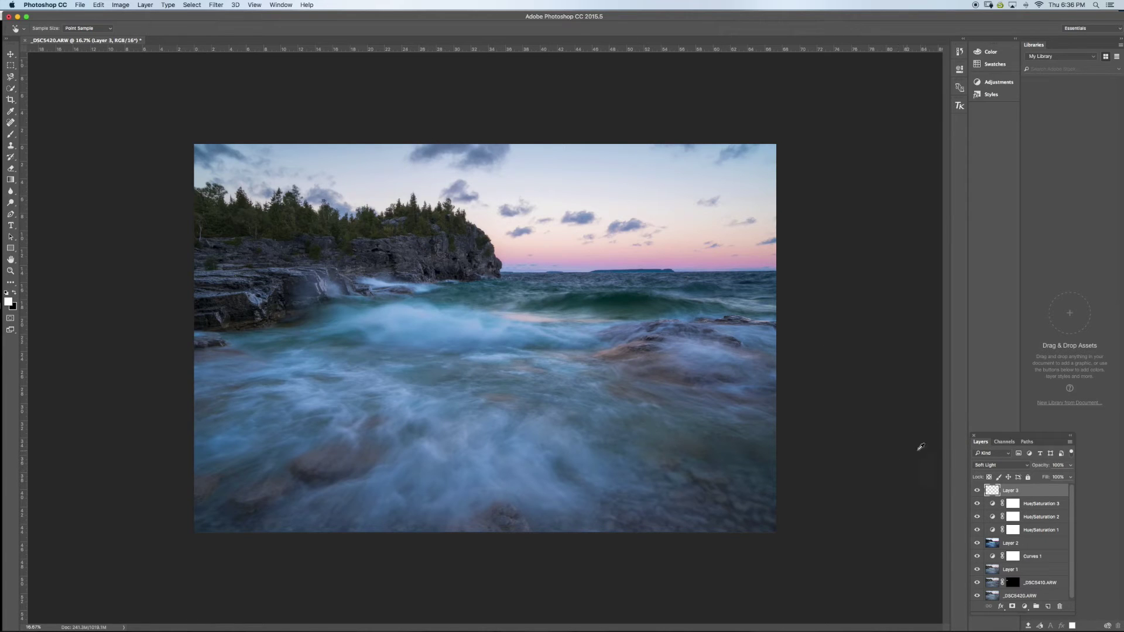
click(978, 493)
click(978, 492)
click(978, 492)
click(978, 492)
click(978, 493)
click(978, 492)
click(978, 492)
click(977, 492)
click(977, 491)
click(977, 492)
Paint more white over the lower-right foreground on Layer 3 with a brush at about 3% opacity, comparing before and after
click(11, 134)
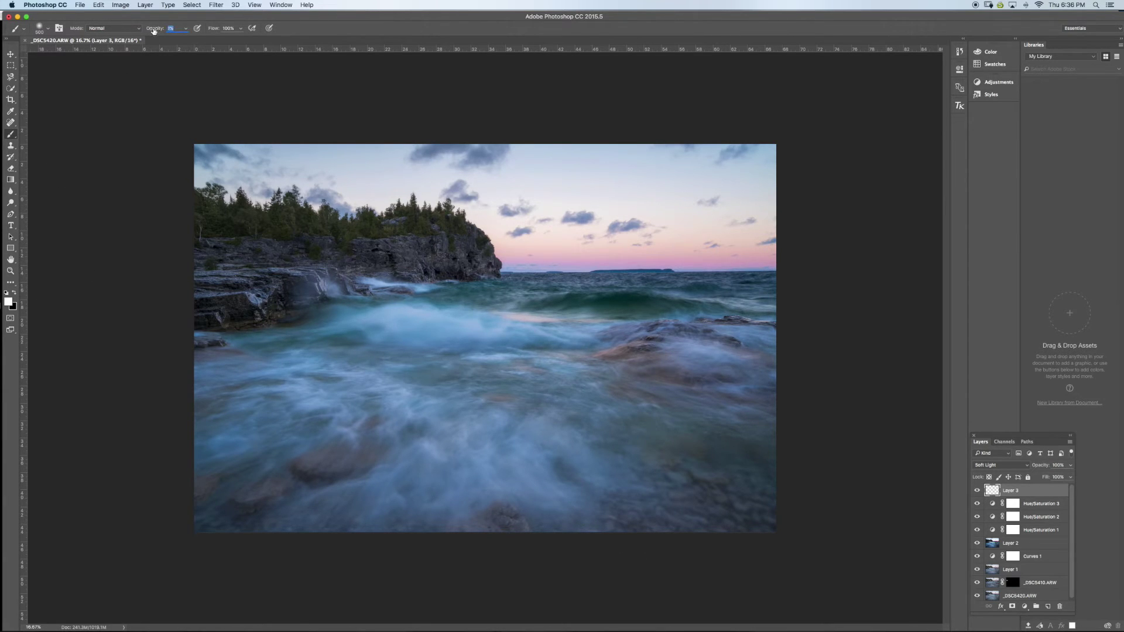
drag(155, 30, 153, 30)
click(647, 464)
click(977, 492)
click(977, 492)
click(977, 492)
click(976, 492)
mouse_move(730, 424)
mouse_down()
mouse_move(760, 483)
mouse_move(752, 499)
mouse_up()
click(976, 491)
click(977, 492)
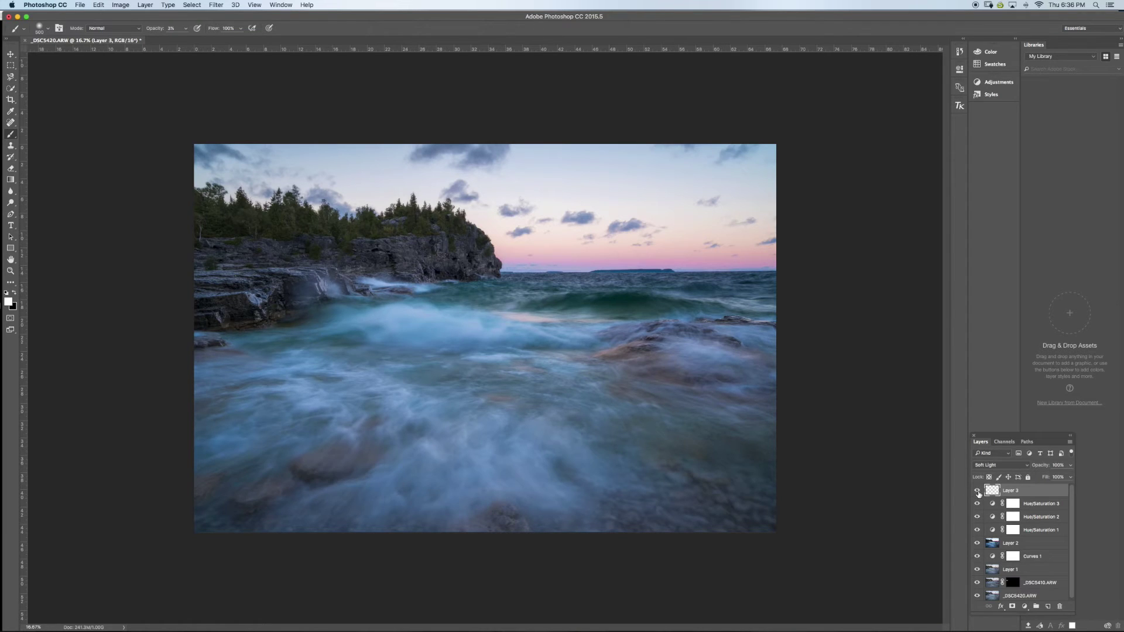
Create another empty layer on top and set its blend mode to Overlay
click(1048, 607)
click(988, 466)
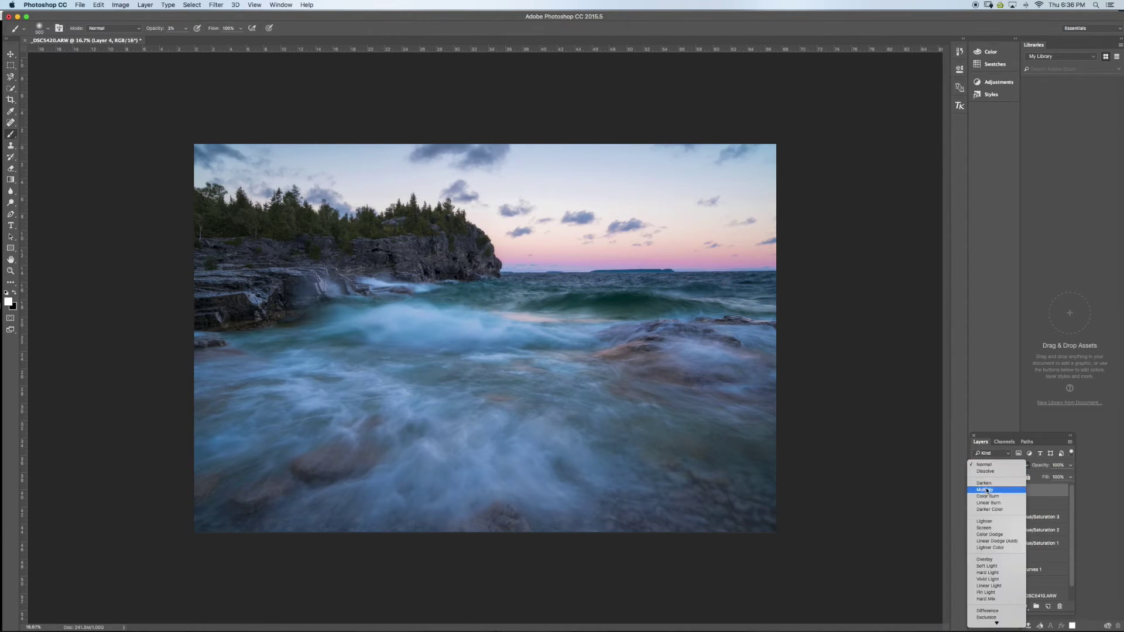
click(977, 540)
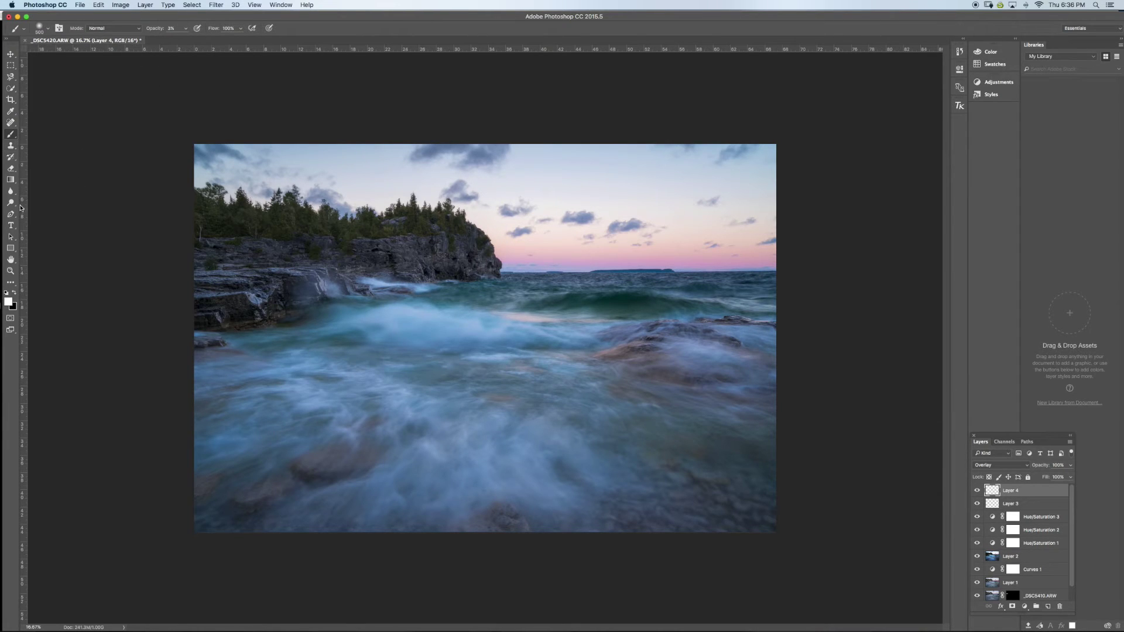
Switch the foreground color to black and greatly enlarge the brush to darken the photo's edges on the Overlay layer
click(13, 293)
key(bracketright)
key(bracketright)
key(bracketright)
key(bracketright)
key(bracketright)
key(bracketright)
key(bracketright)
key(bracketright)
key(bracketright)
key(bracketright)
key(bracketright)
key(bracketright)
key(bracketright)
key(bracketright)
key(bracketright)
key(bracketright)
key(bracketright)
key(bracketright)
key(bracketright)
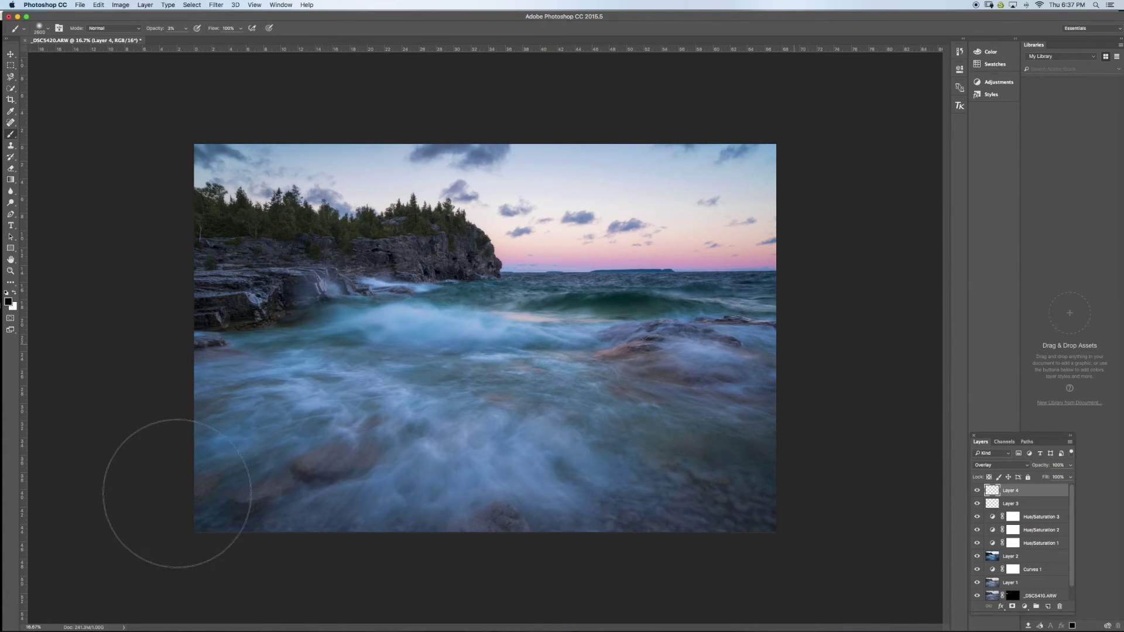
Toggle the Overlay layer's visibility to compare the image with and without the darkened edges
click(977, 490)
click(976, 490)
click(977, 491)
click(976, 491)
click(976, 492)
click(977, 493)
click(976, 495)
click(976, 494)
click(976, 494)
click(976, 493)
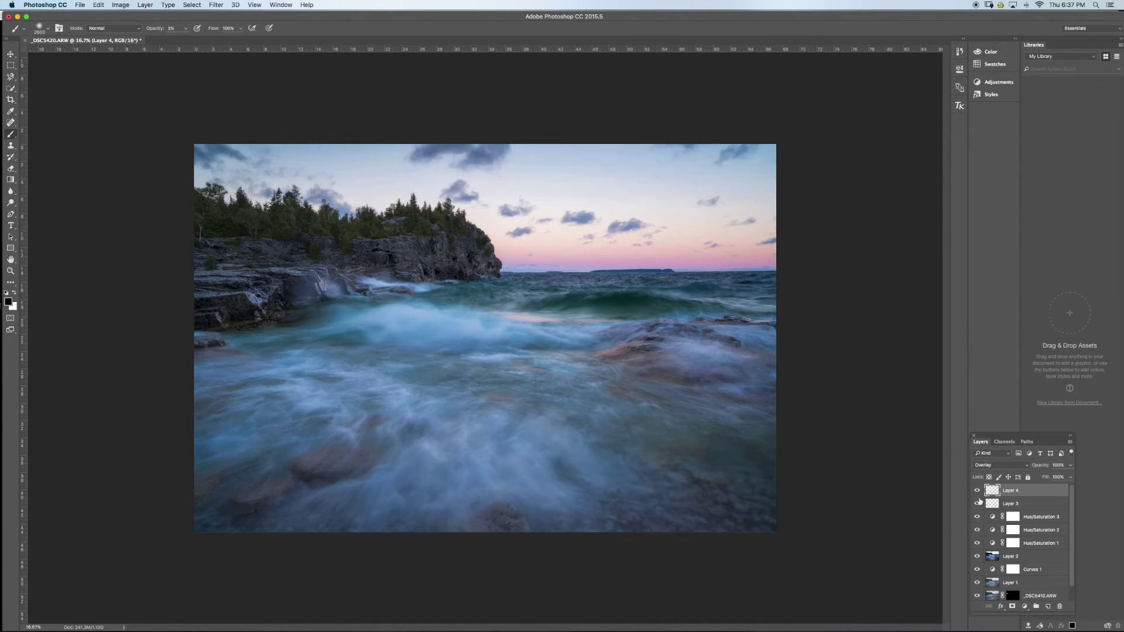
Lower the opacity of Layer 4 to about 79% and toggle its visibility to compare the edge darkening
drag(1039, 463, 1037, 469)
click(985, 490)
click(976, 493)
click(976, 493)
click(976, 493)
click(977, 493)
click(976, 493)
click(977, 493)
click(977, 496)
click(976, 496)
mouse_move(1072, 515)
mouse_down()
mouse_move(1069, 540)
mouse_move(1075, 500)
mouse_up()
Try a Curves adjustment layer masked to Midtones-1 with its midpoint raised slightly, and delete it
click(959, 107)
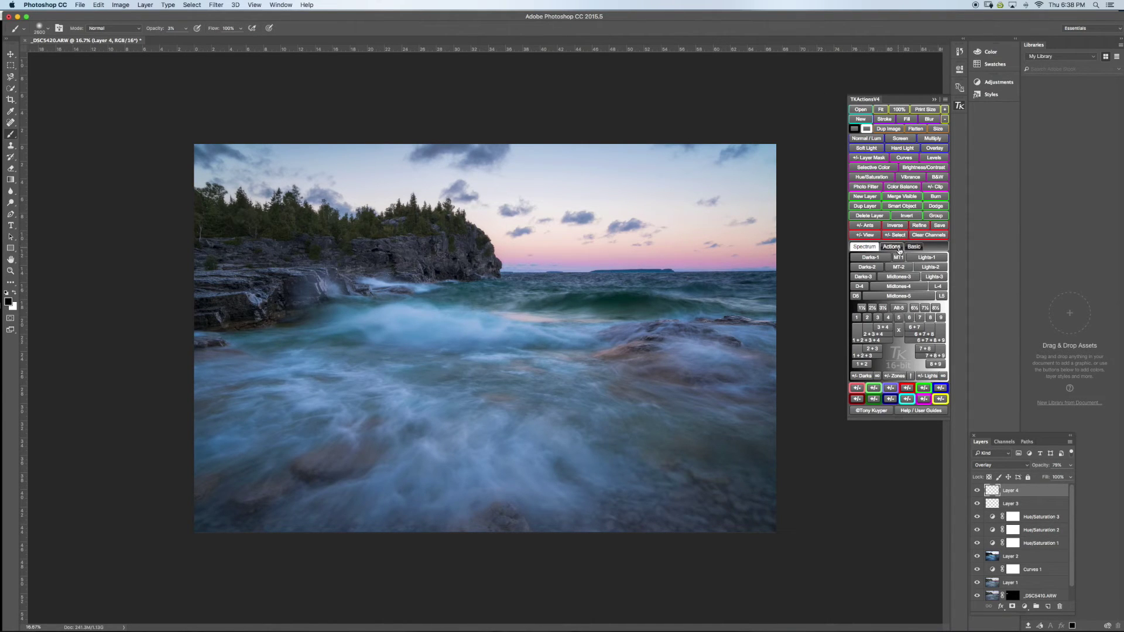
click(912, 247)
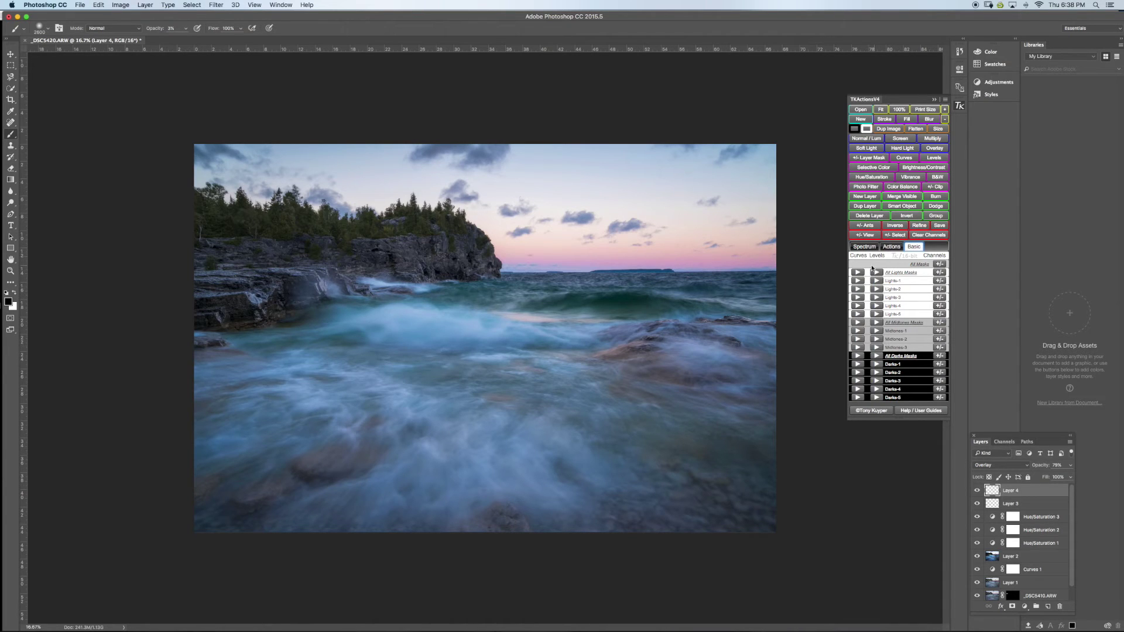
click(886, 342)
click(856, 330)
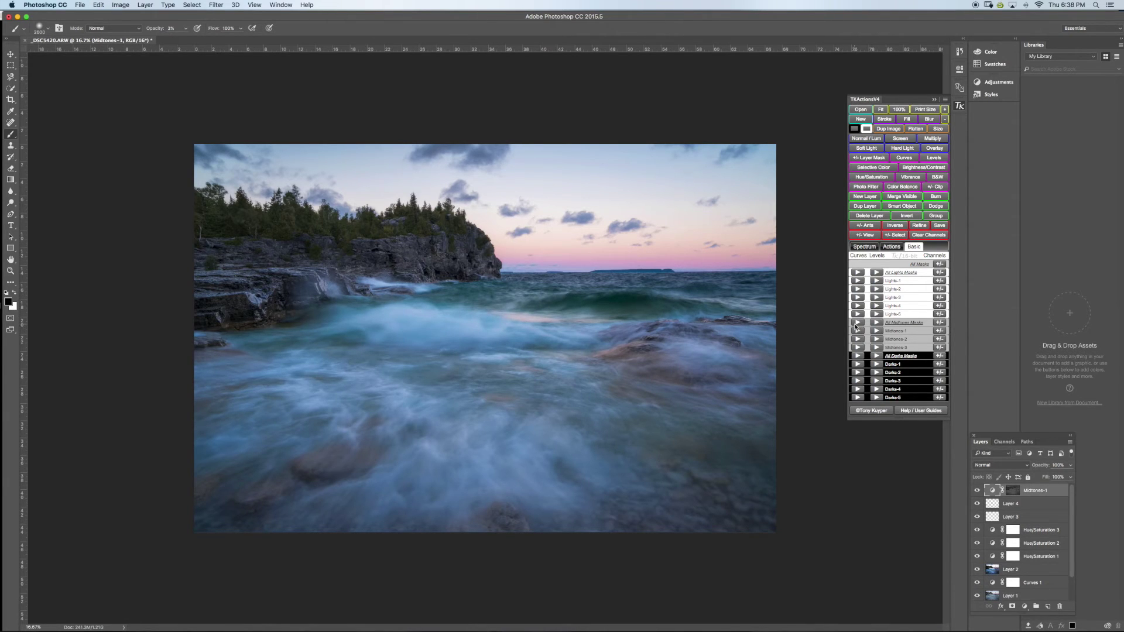
click(977, 491)
click(977, 491)
double_click(993, 491)
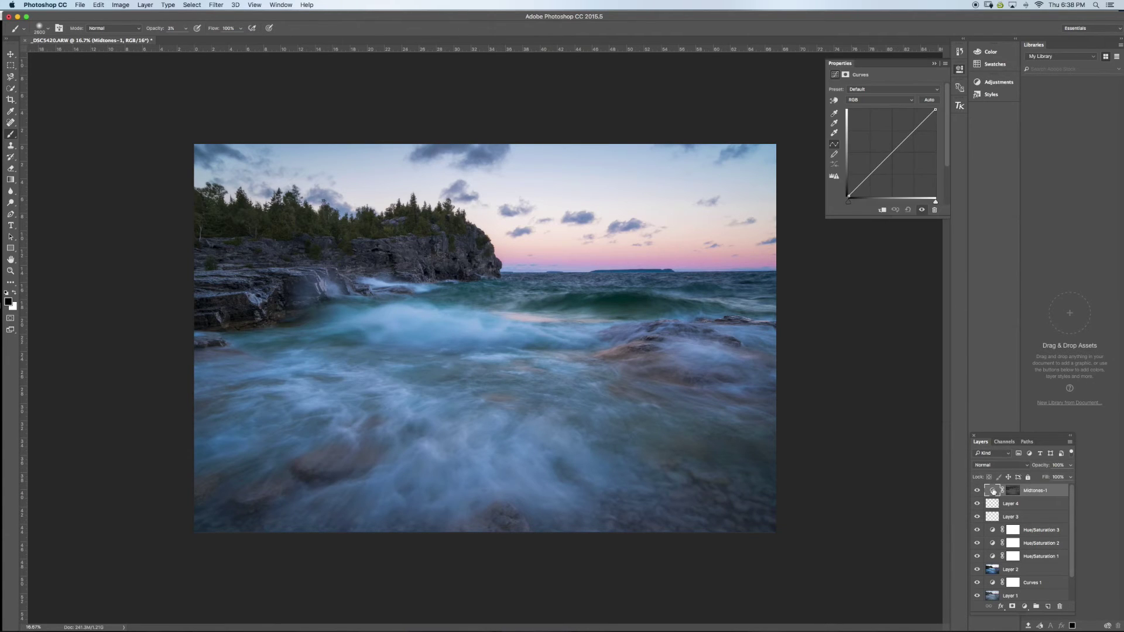
drag(894, 150, 891, 150)
click(1059, 607)
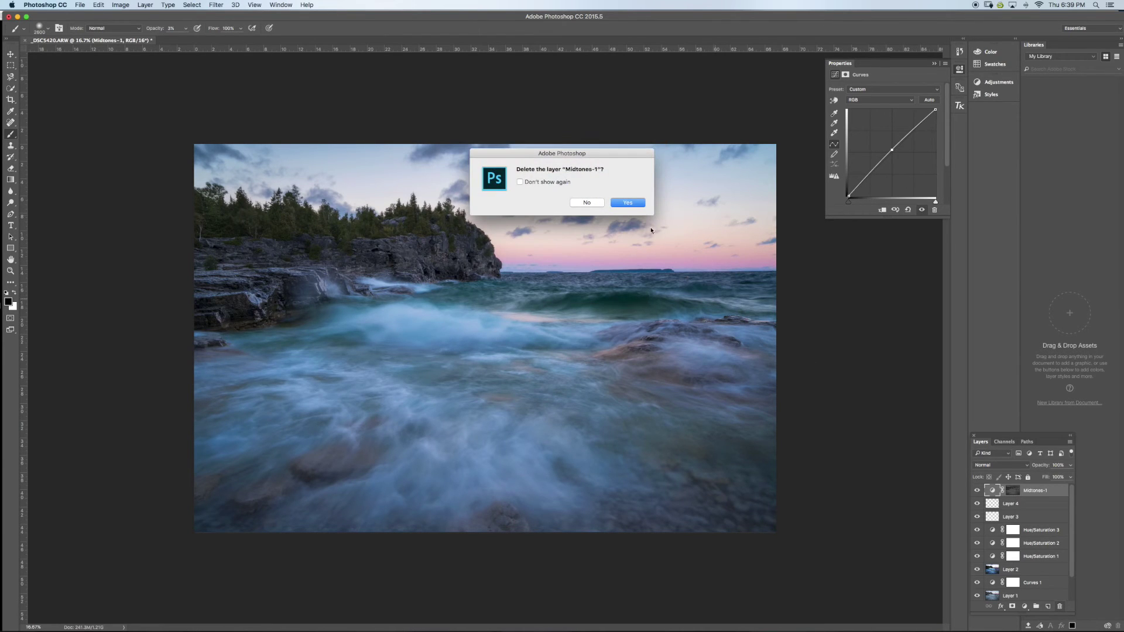
click(628, 203)
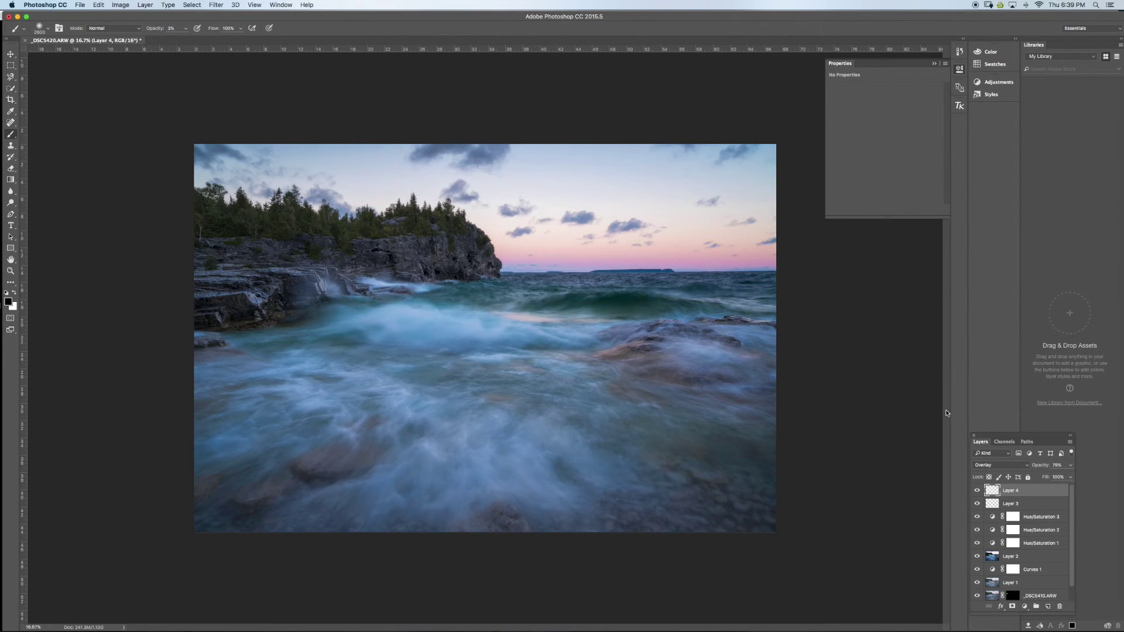
Add a TKActions Curves adjustment layer masked to Midtones-2 and raise its curve's midpoint slightly
click(959, 105)
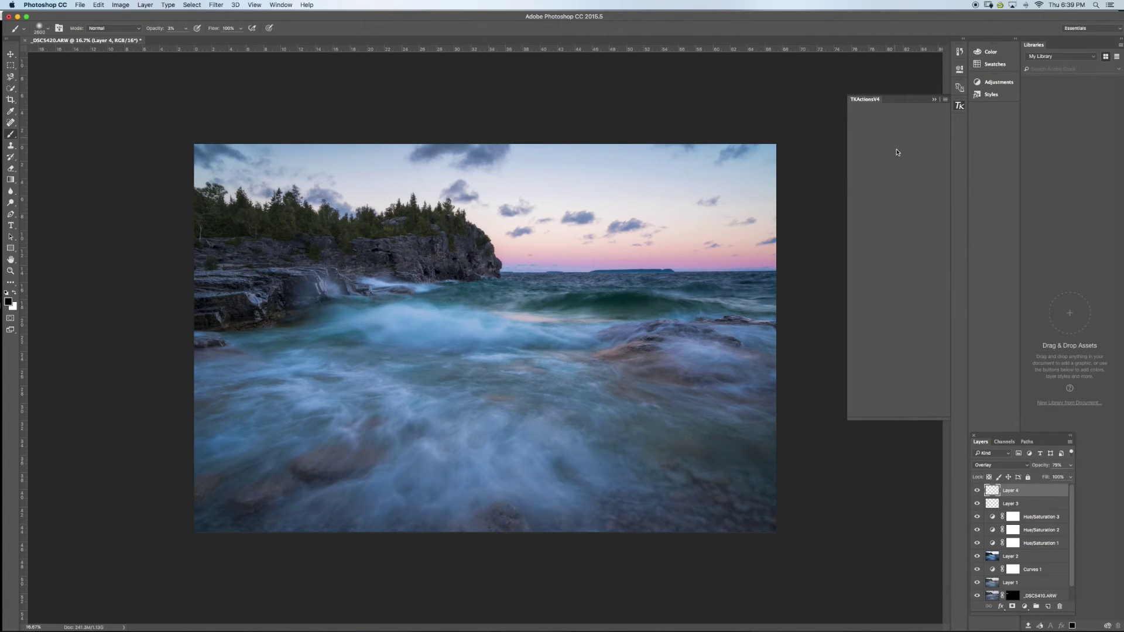
click(914, 246)
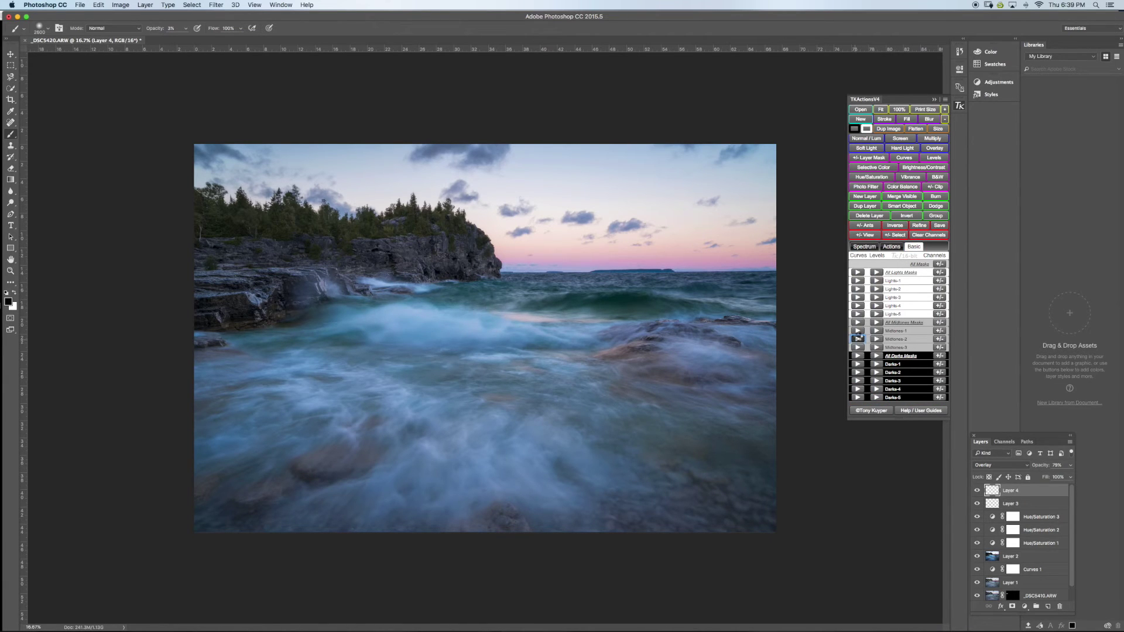
click(857, 339)
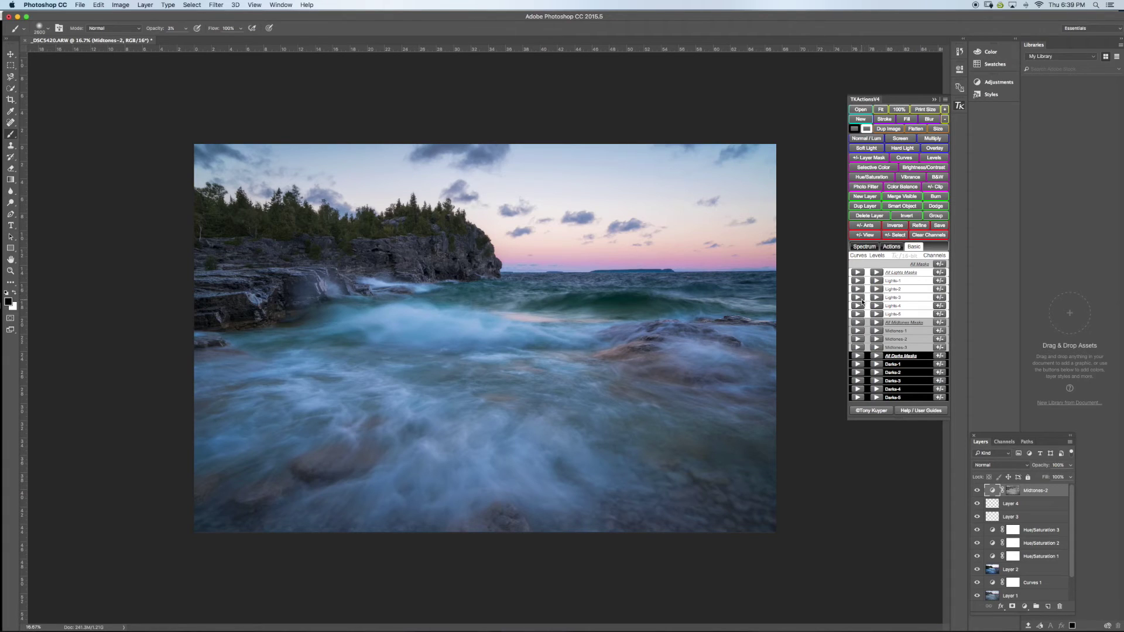
click(976, 490)
click(976, 490)
double_click(992, 489)
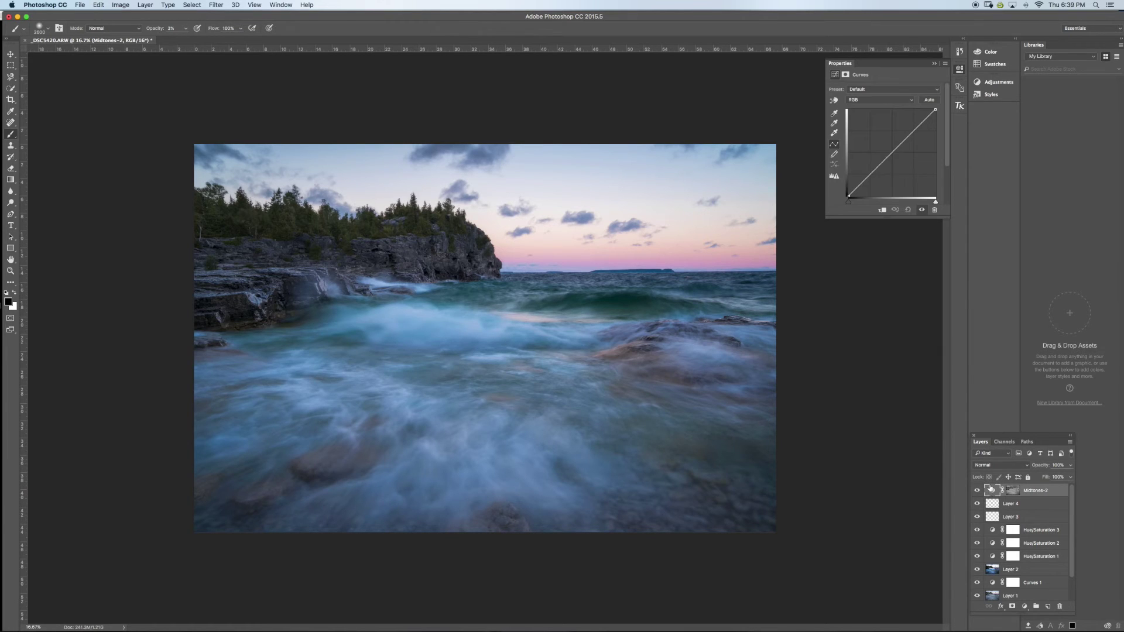
drag(890, 156, 888, 153)
Toggle the Midtones-2 layer's visibility repeatedly to compare the image with and without the midtone lift
click(977, 491)
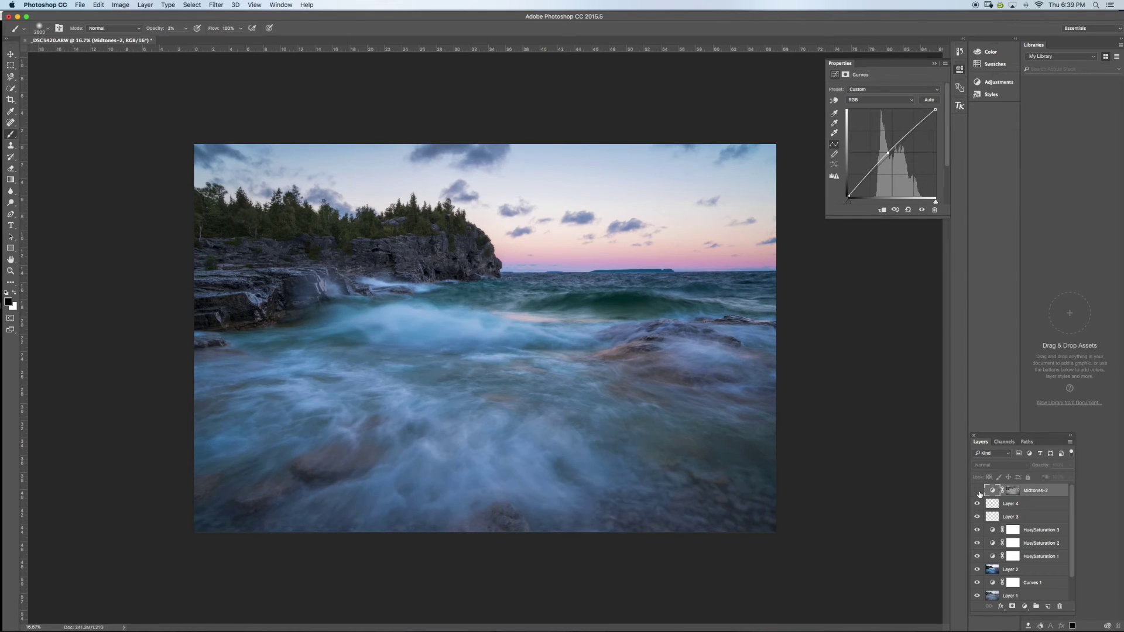
click(978, 491)
click(976, 491)
click(976, 492)
click(976, 492)
click(975, 493)
click(976, 492)
click(975, 492)
click(976, 492)
click(976, 494)
Ease the Midtones-2 curve's midpoint slightly back toward the diagonal and compare the image with and without the layer
drag(887, 153, 889, 155)
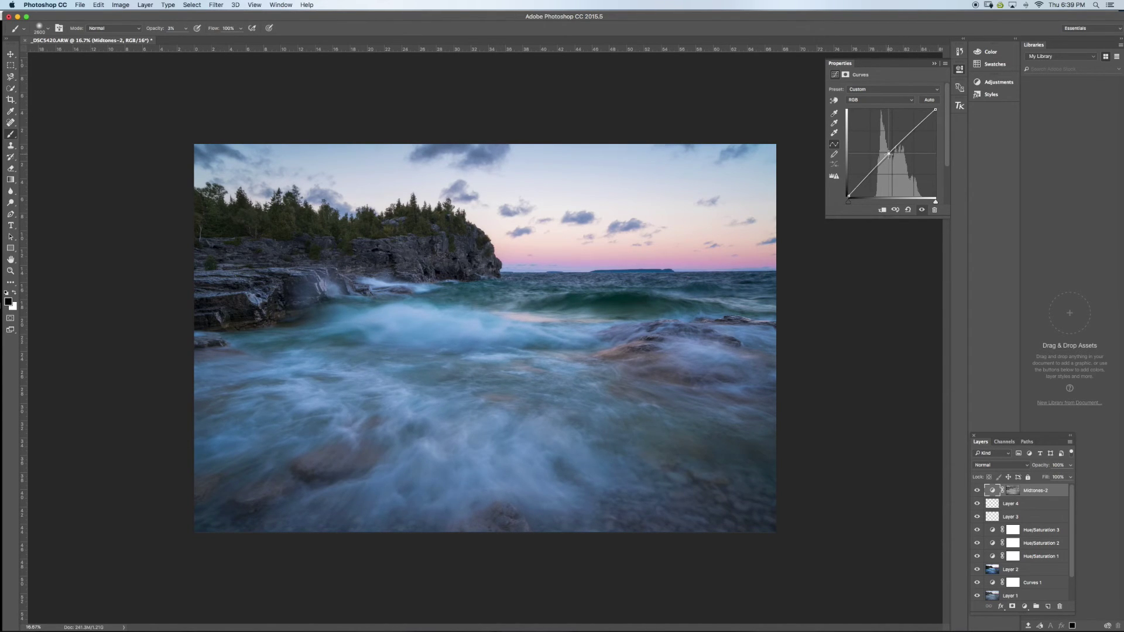
drag(888, 154, 889, 155)
click(977, 495)
click(976, 495)
click(976, 495)
click(976, 494)
click(976, 495)
click(977, 495)
click(934, 63)
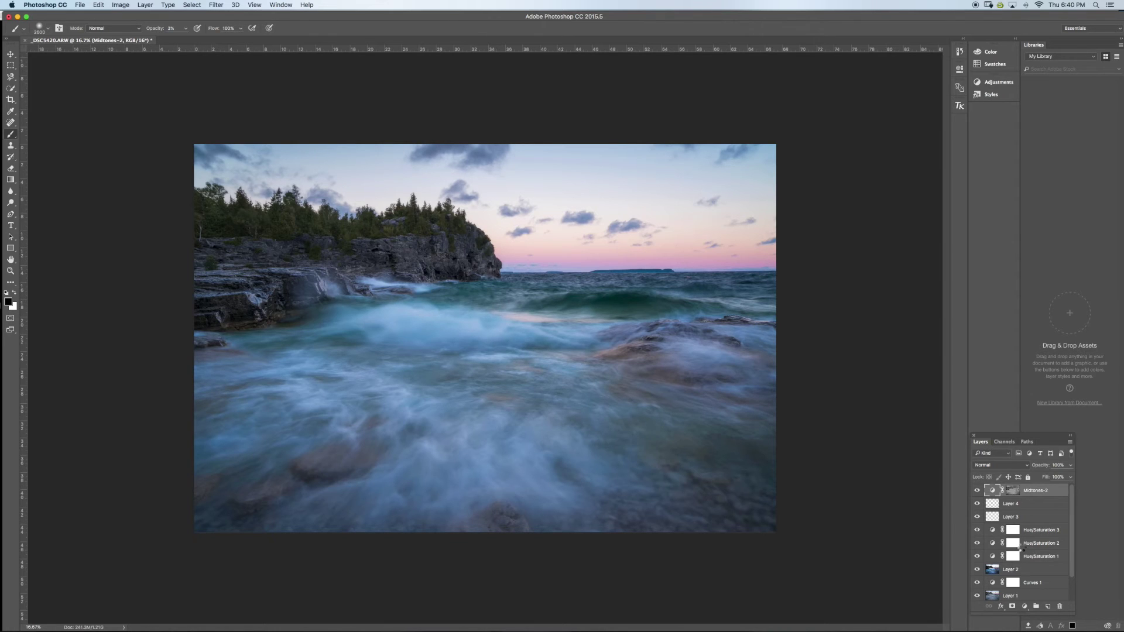
Stamp all visible layers into a new top layer and ready the Spot Healing Brush with a larger brush size
key(super+alt+shift+e)
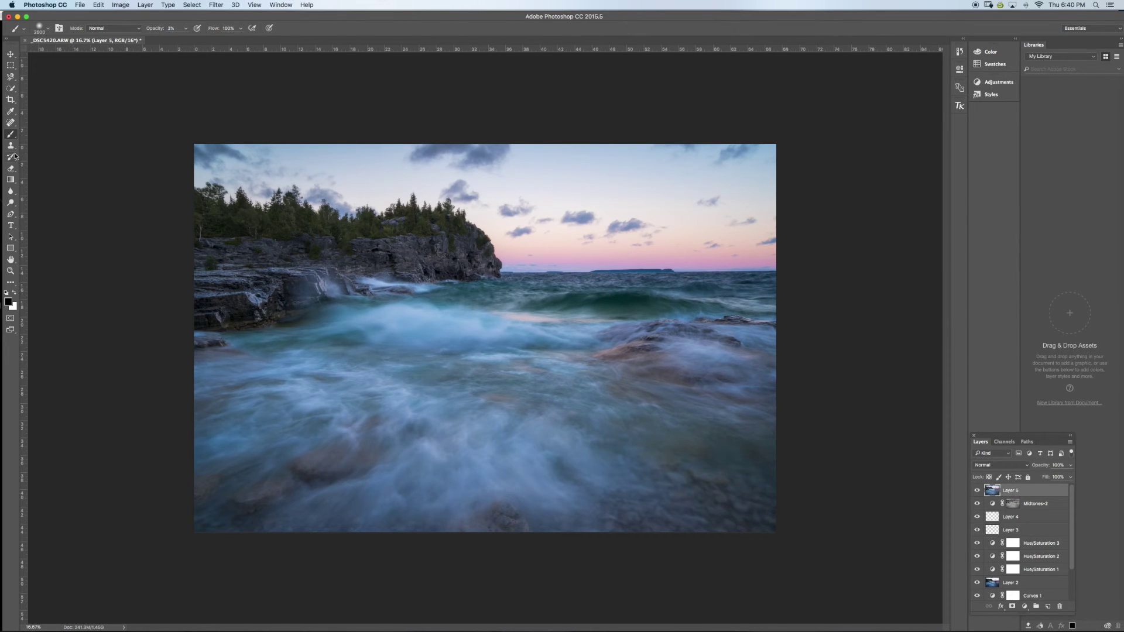
click(7, 121)
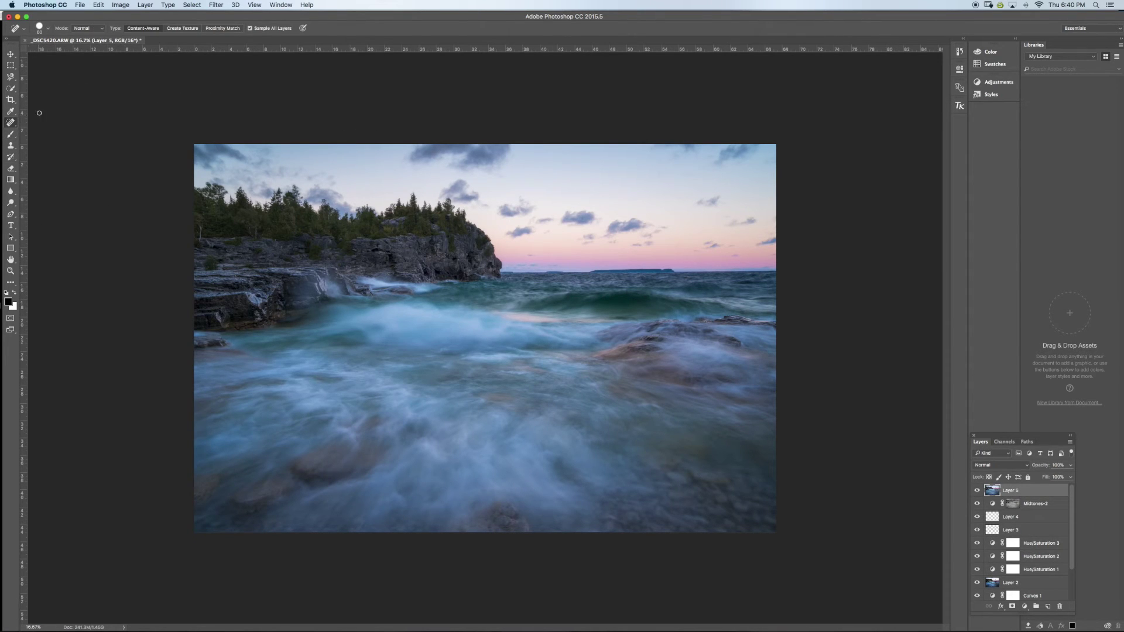
key(bracketright)
key(bracketright)
key(bracketright)
At 100% zoom, heal the faint diagonal streak in the sky above the cliff's trees with the Content-Aware Spot Healing Brush
click(10, 271)
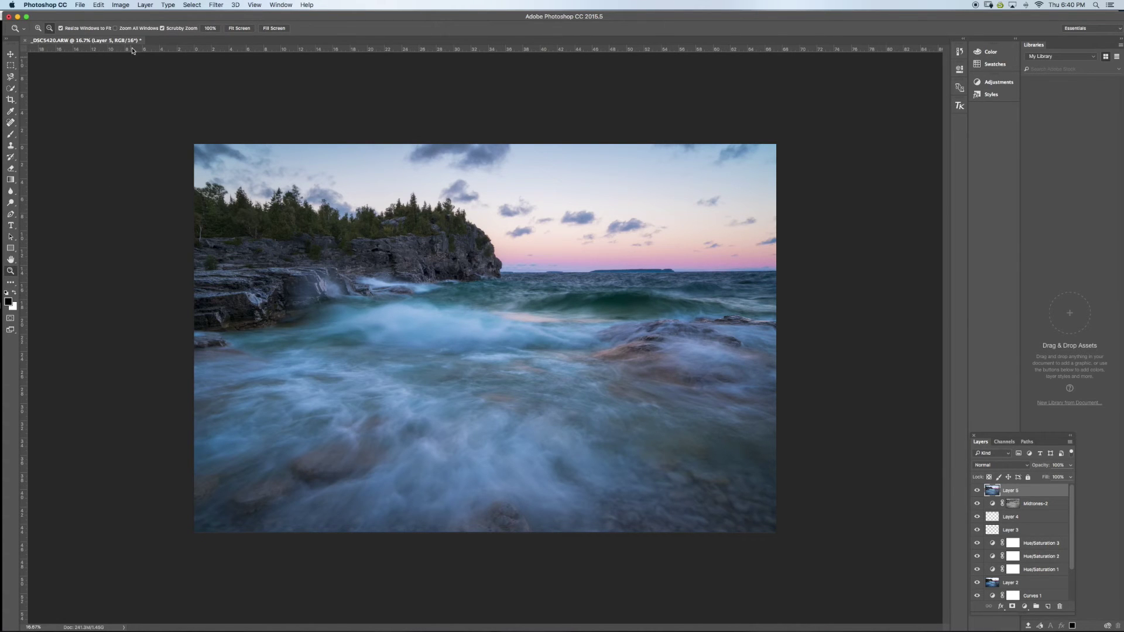
click(210, 29)
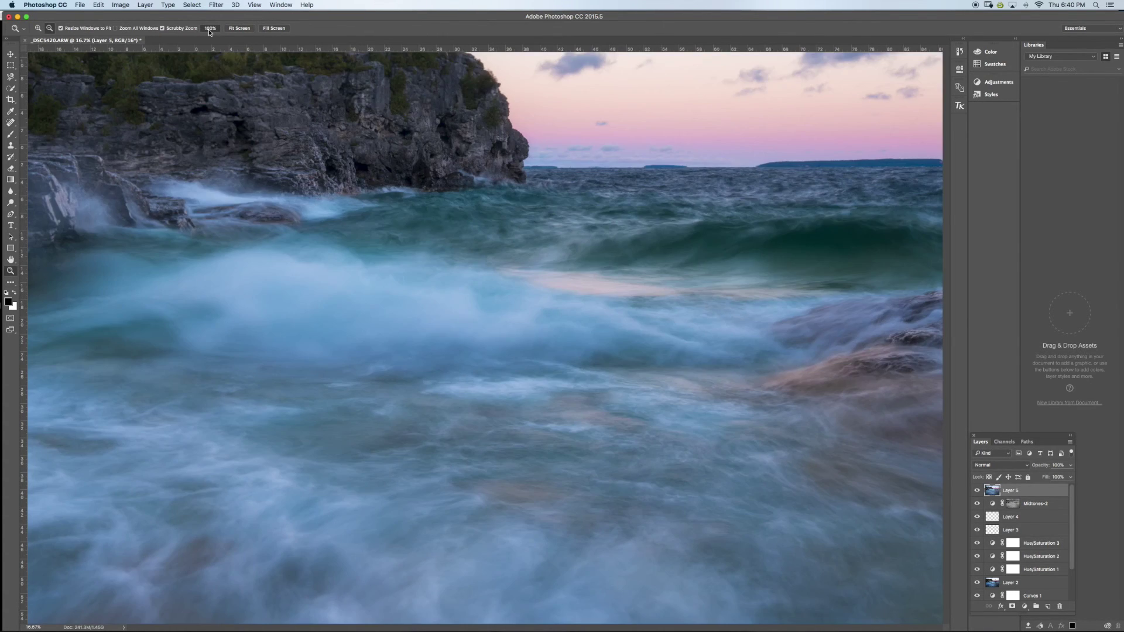
click(10, 259)
drag(190, 223, 406, 283)
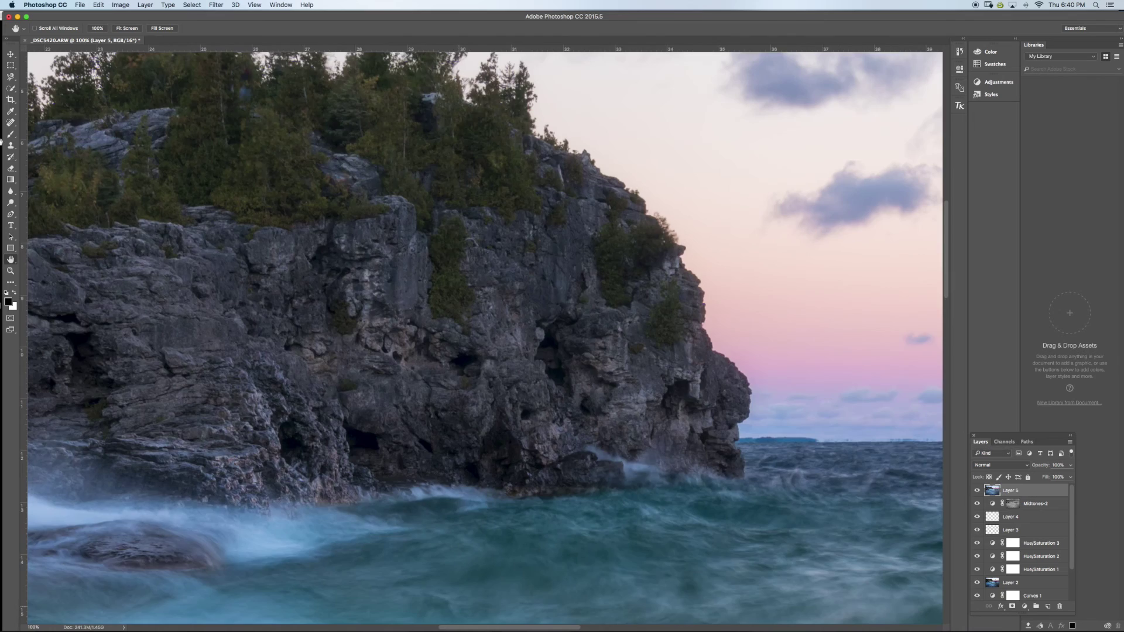
scroll(212, 293, up, 15)
scroll(213, 292, left, 10)
click(10, 122)
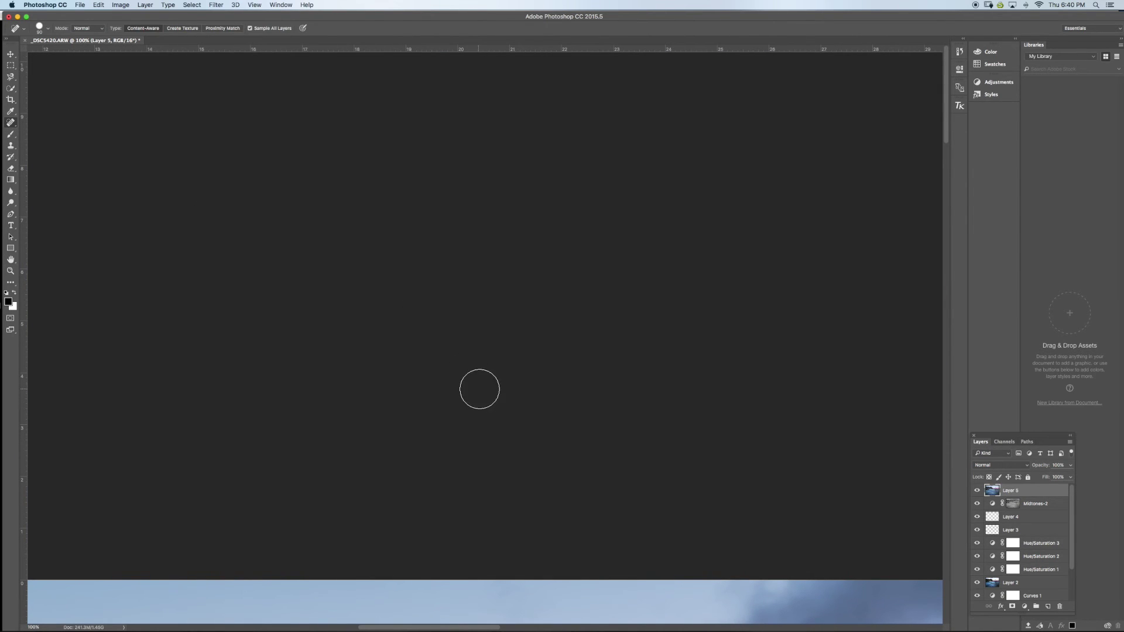
key(space)
drag(477, 535, 466, 395)
scroll(466, 395, down, 15)
scroll(466, 395, right, 6)
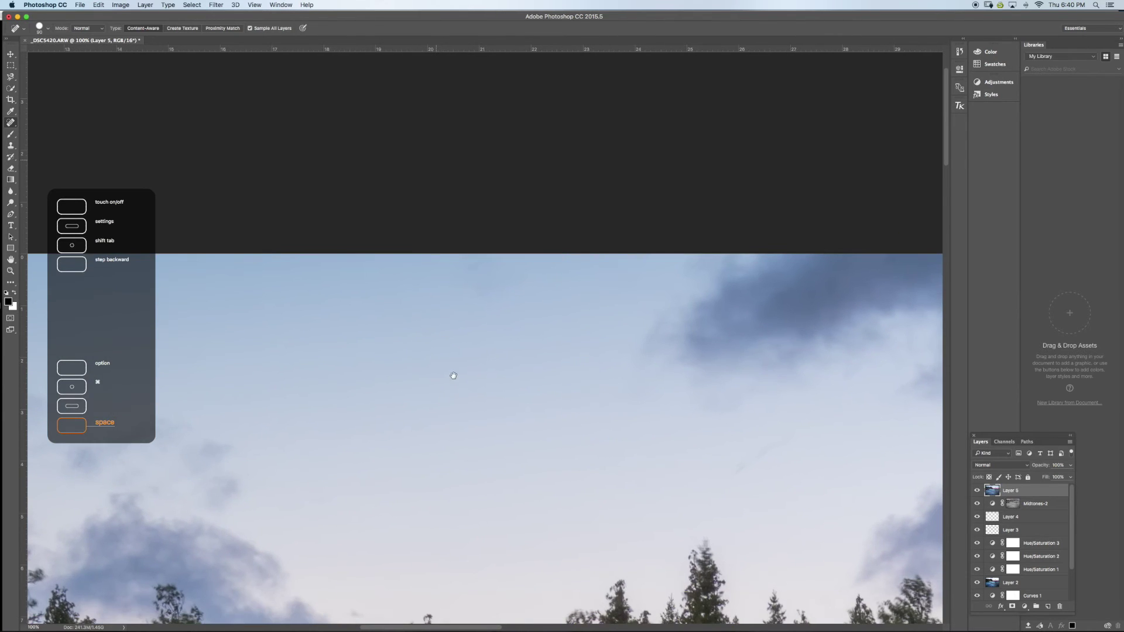
scroll(492, 361, right, 6)
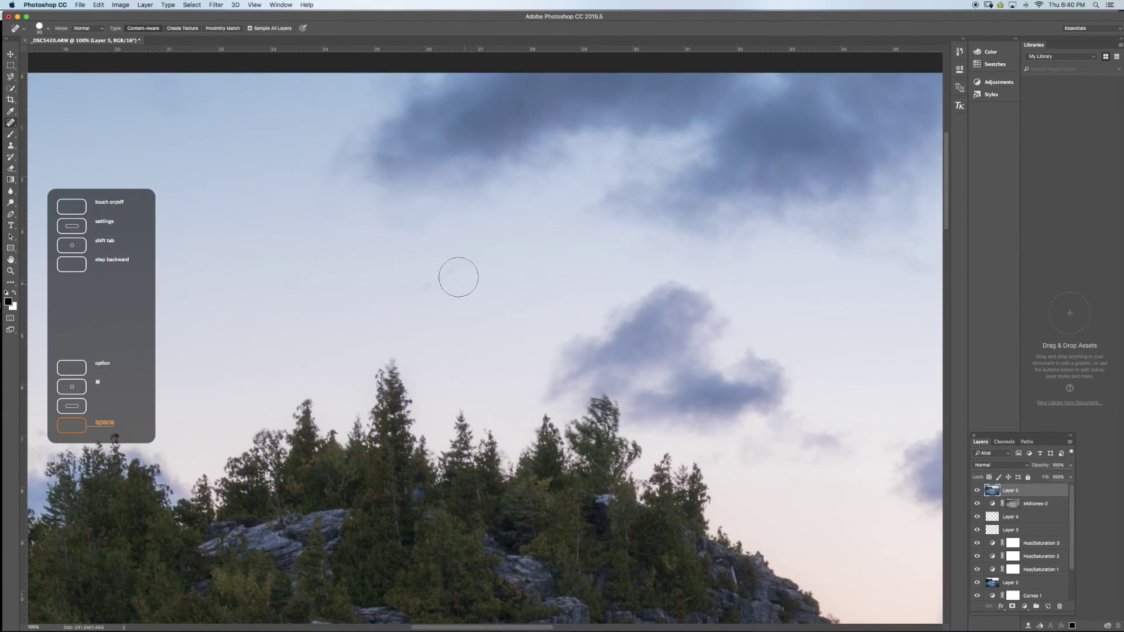
mouse_move(426, 279)
mouse_down()
mouse_move(475, 254)
mouse_move(416, 293)
mouse_up()
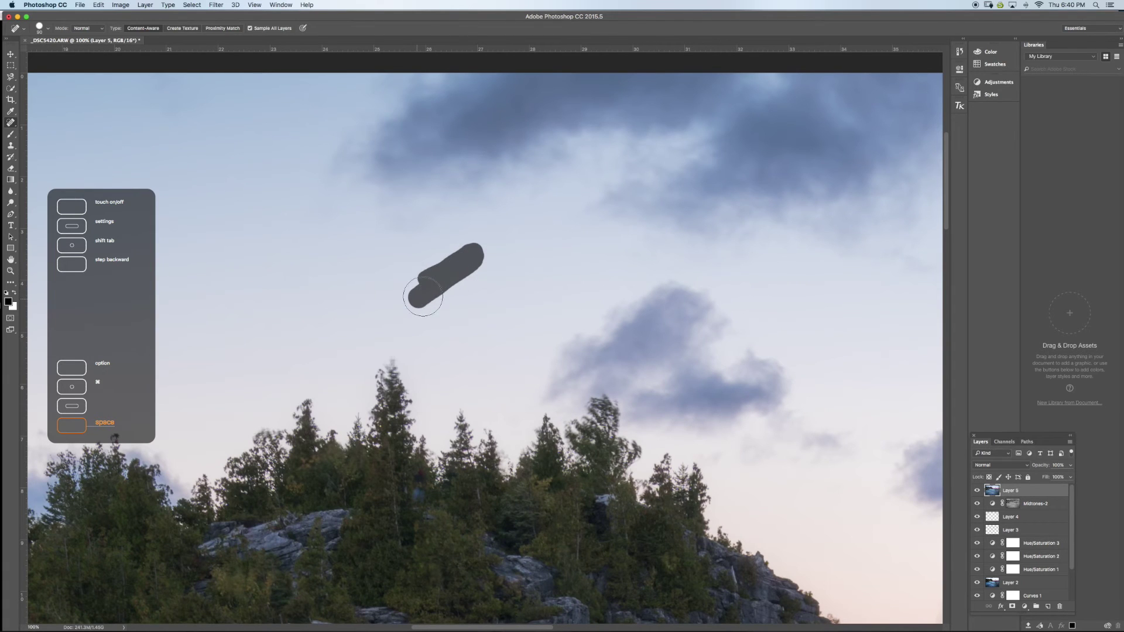
Heal the small spot in the blue sky near the photo's right edge
scroll(581, 359, right, 15)
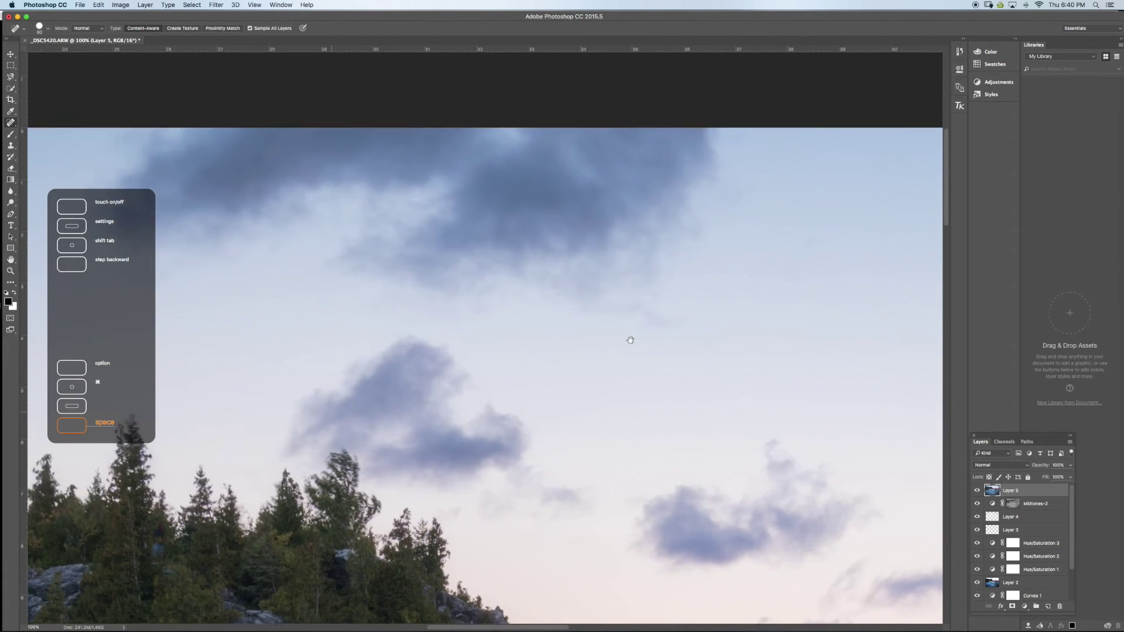
scroll(515, 344, right, 15)
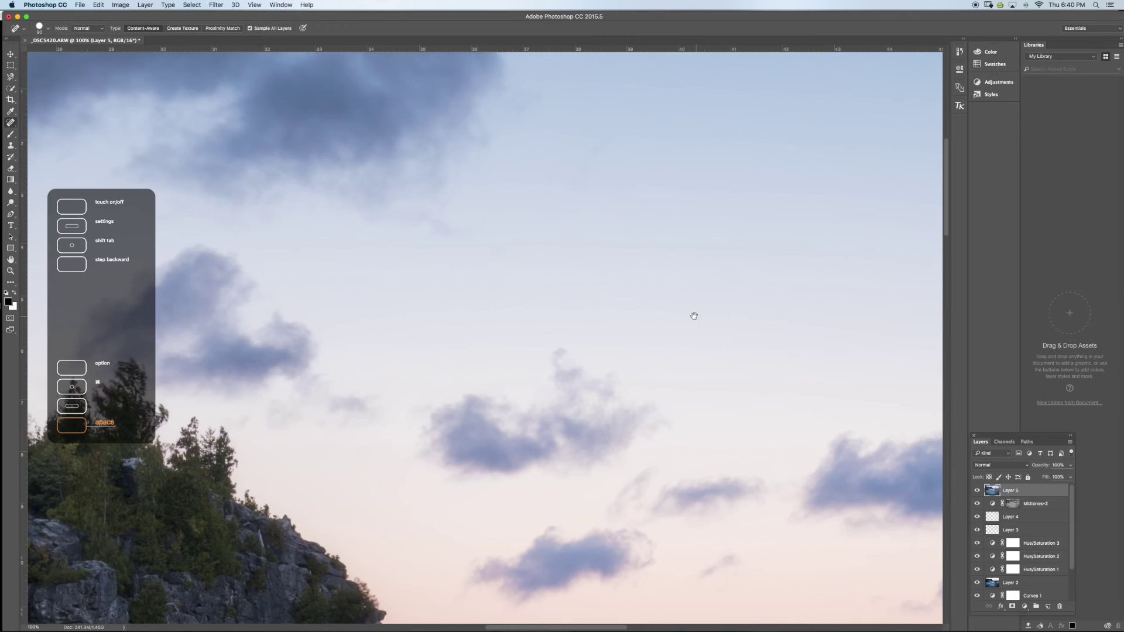
scroll(696, 315, up, 5)
scroll(667, 287, right, 10)
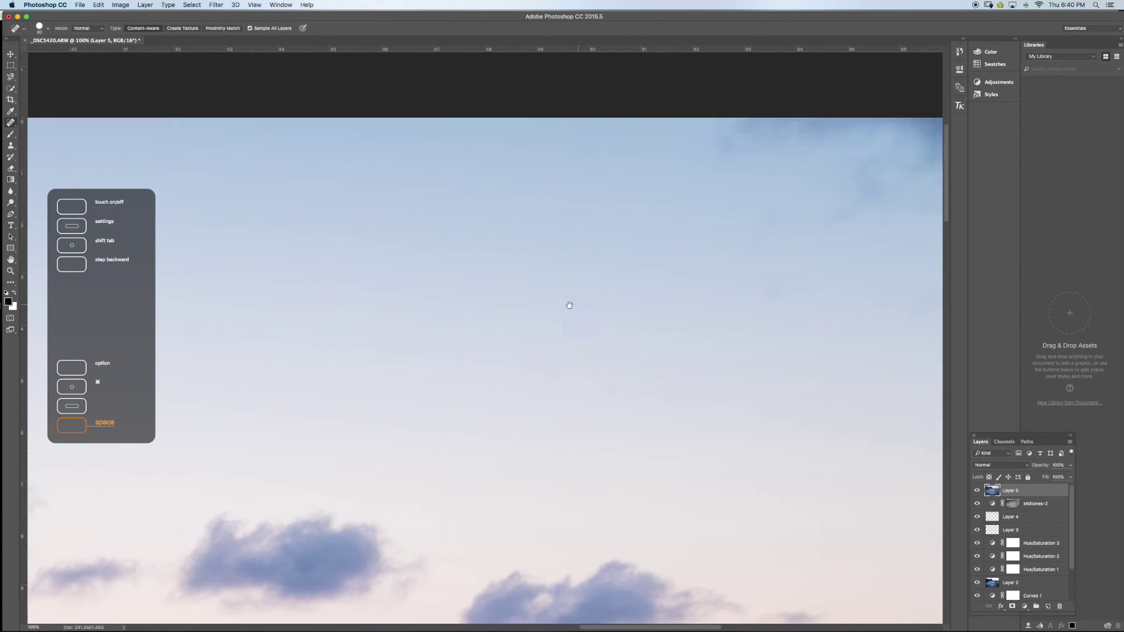
scroll(769, 284, right, 15)
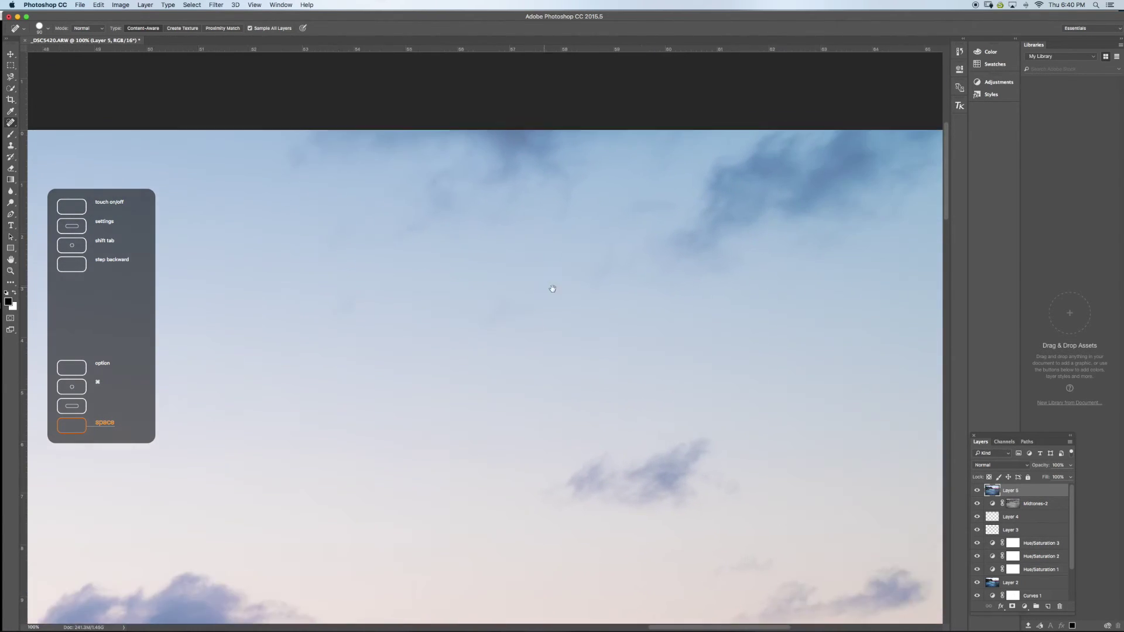
drag(677, 352, 672, 364)
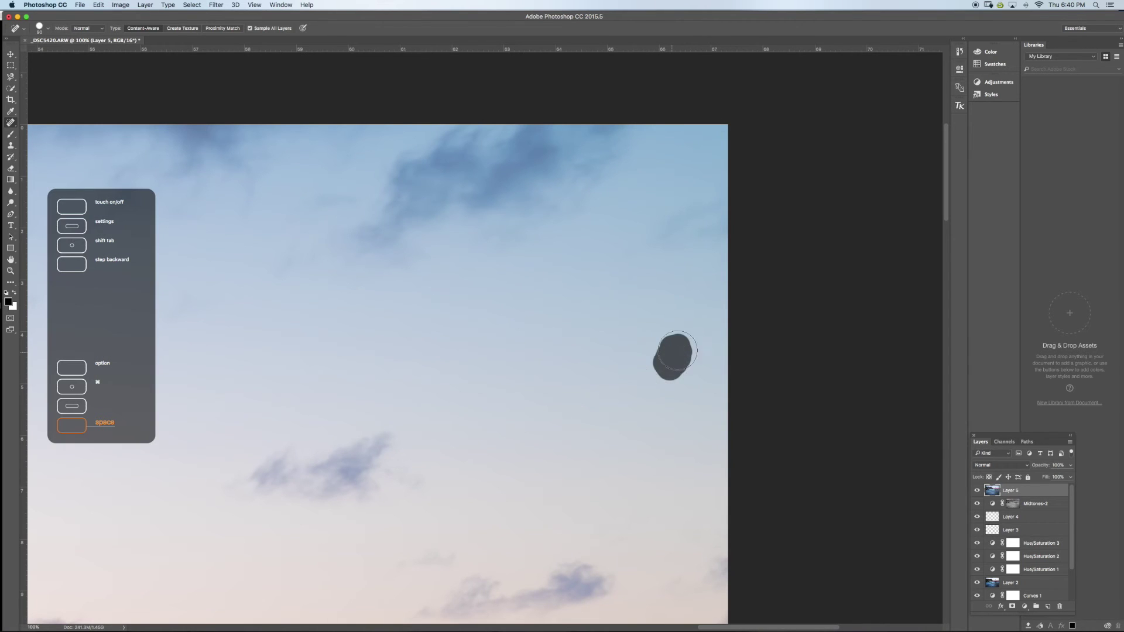
Heal the small spot in the pink sky just above the horizon, to the right of the distant island
scroll(628, 352, down, 6)
scroll(628, 352, down, 4)
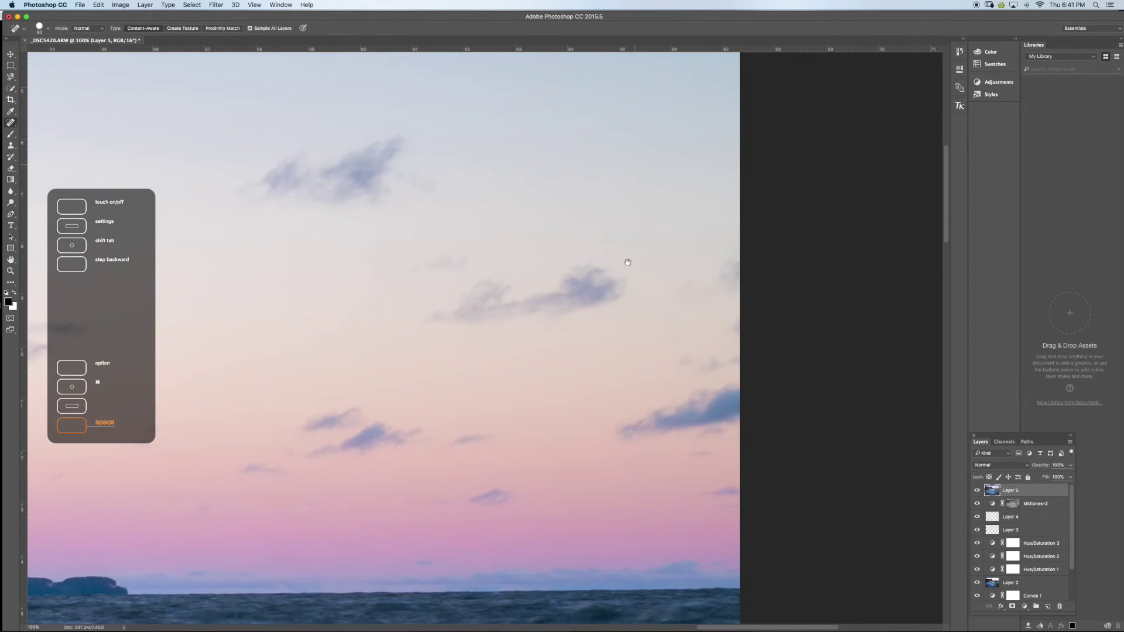
scroll(629, 345, left, 6)
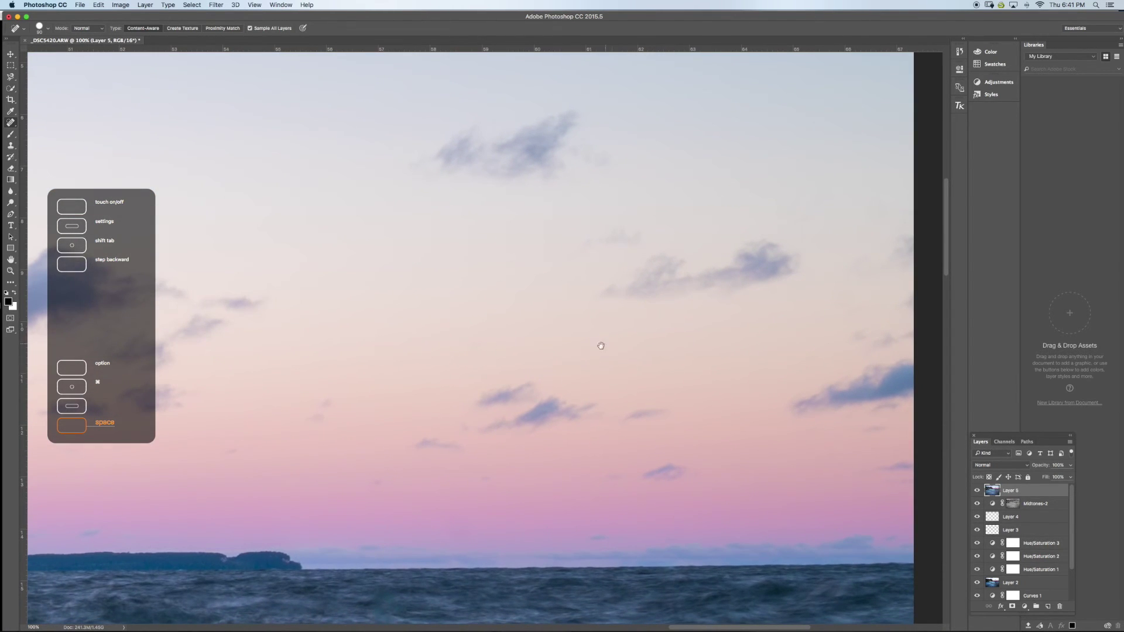
drag(462, 512, 448, 521)
Examine the rest of the sky at 100% zoom, from the horizon across to the treetops, for remaining spots
scroll(468, 439, left, 8)
scroll(471, 434, left, 10)
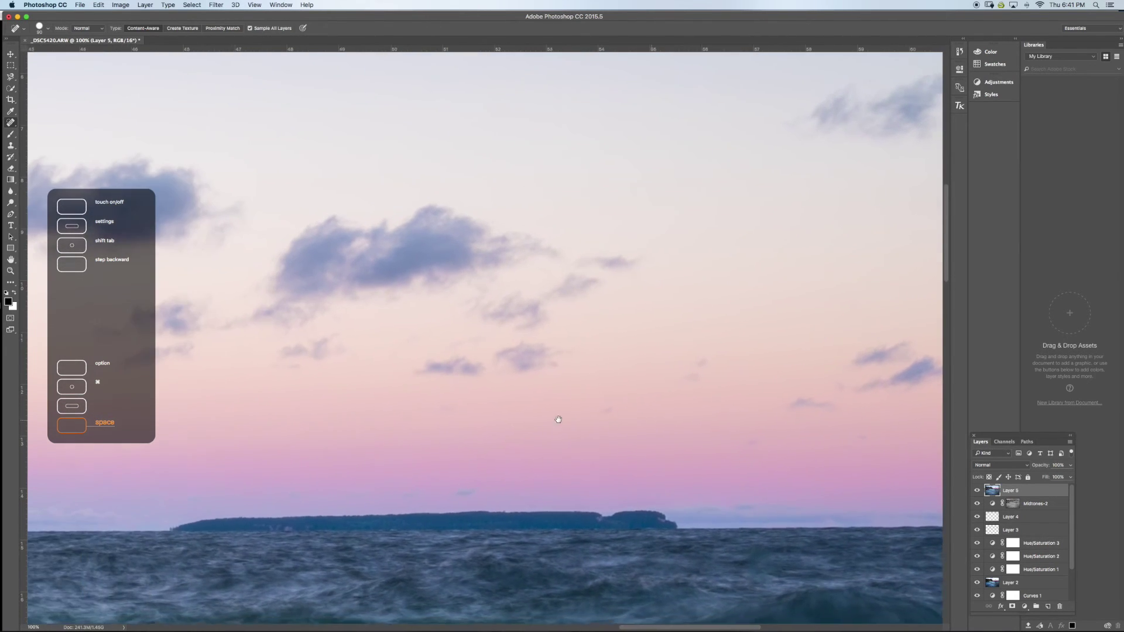
scroll(554, 402, left, 10)
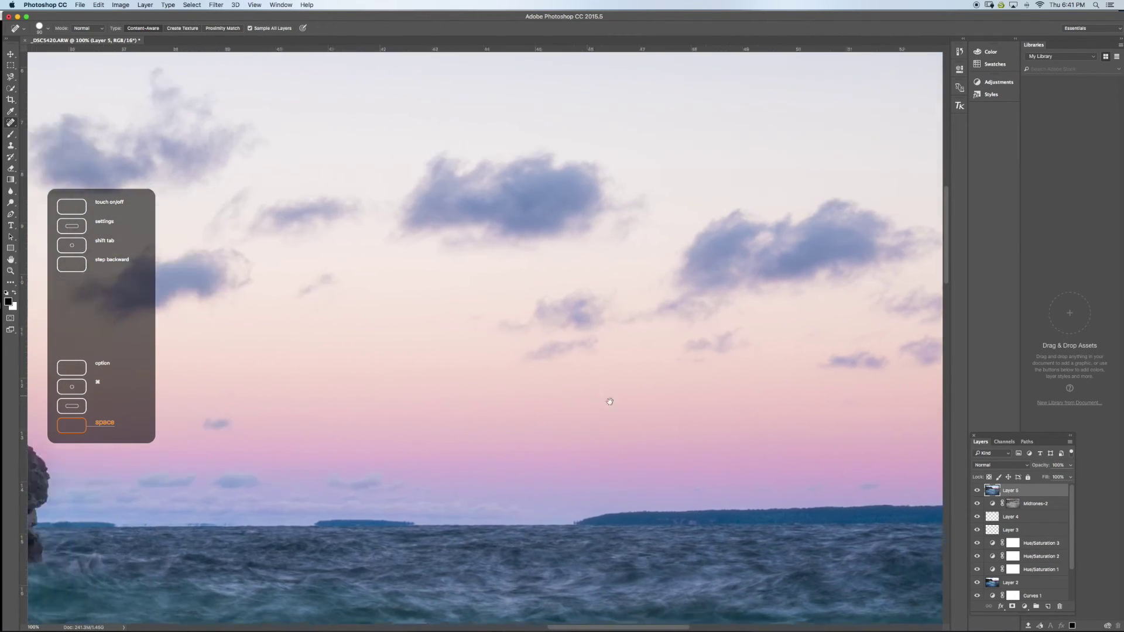
scroll(576, 371, left, 2)
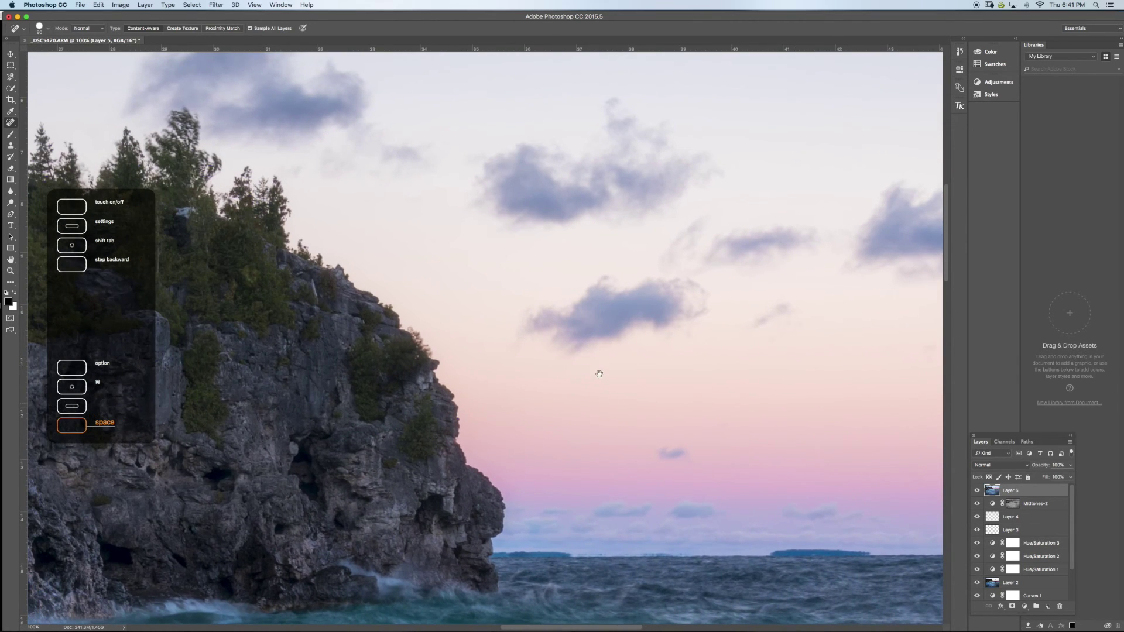
scroll(527, 339, up, 3)
scroll(527, 340, left, 3)
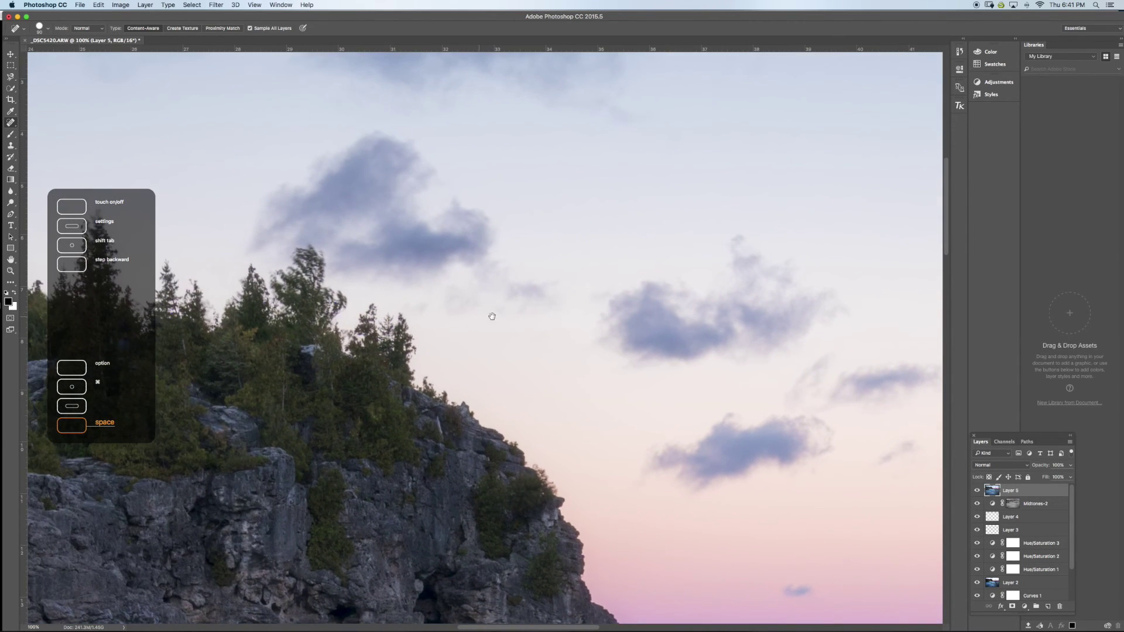
scroll(503, 316, left, 10)
scroll(503, 316, up, 1)
scroll(525, 282, down, 1)
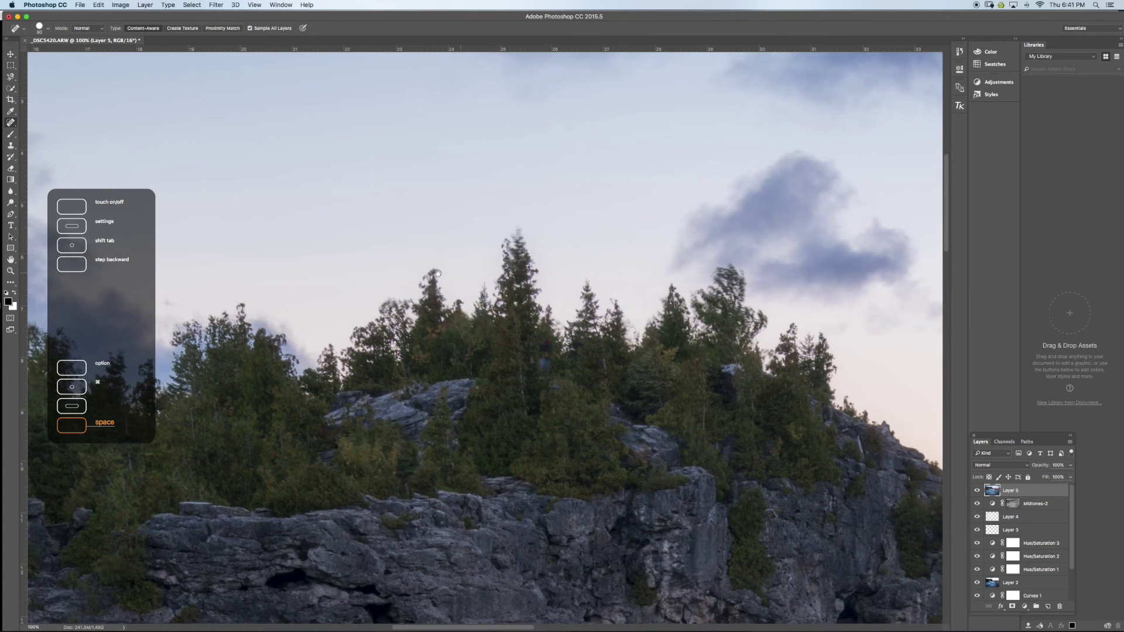
scroll(503, 275, left, 7)
scroll(468, 266, left, 4)
drag(459, 250, 572, 253)
drag(304, 222, 402, 196)
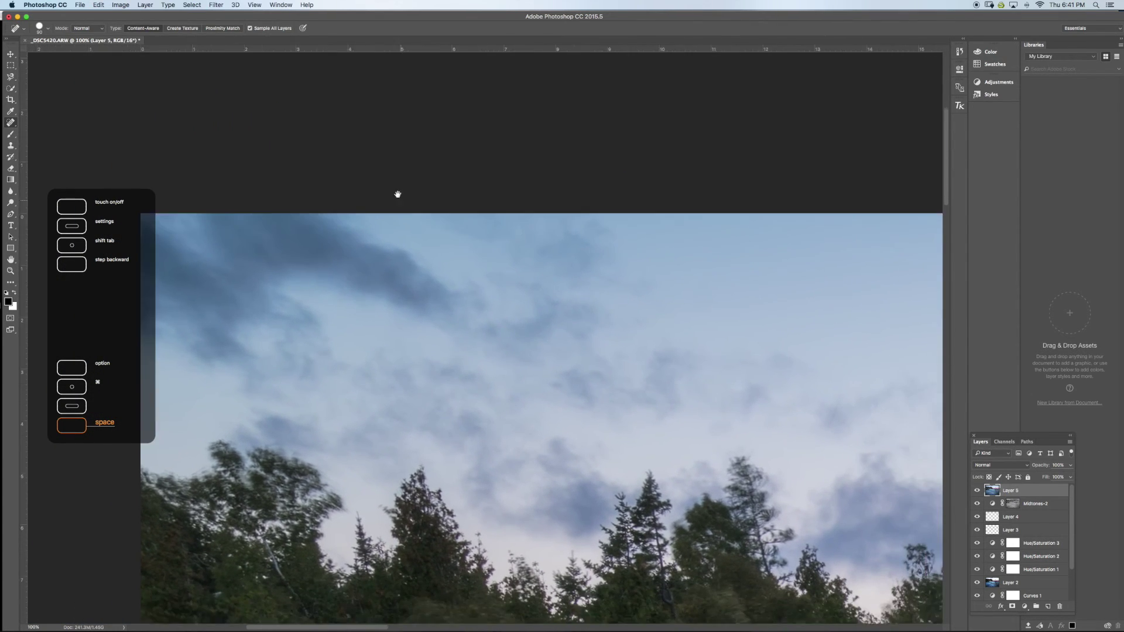
drag(644, 275, 493, 233)
scroll(615, 281, right, 10)
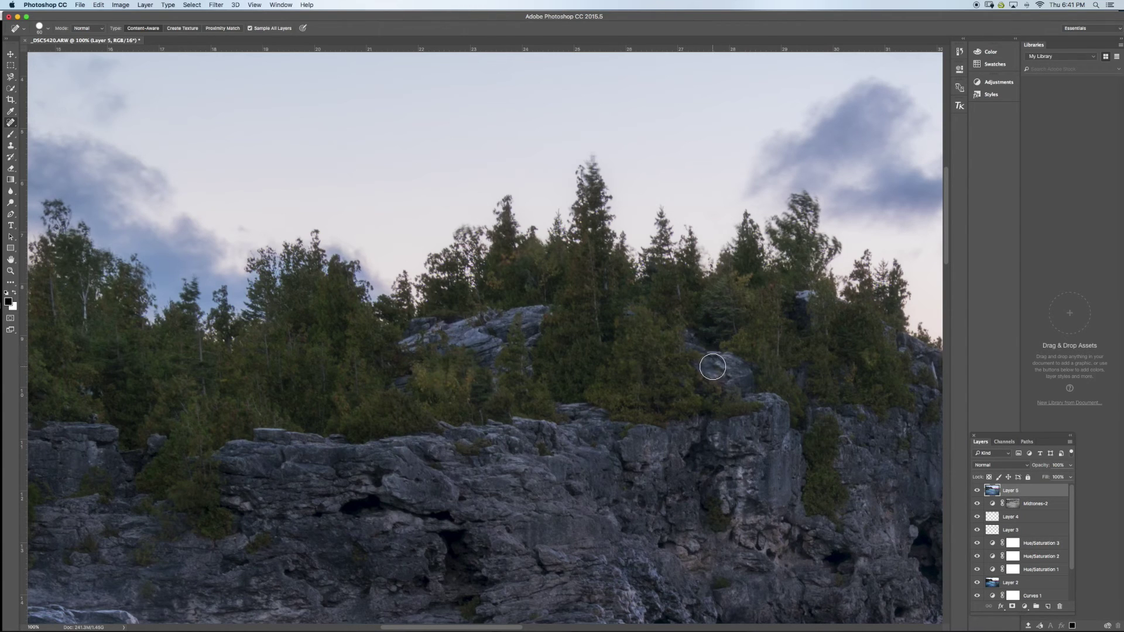
Examine the rock ledges, breaking waves and foreground water at 100% zoom for blemishes
key(space)
mouse_move(607, 577)
mouse_down()
mouse_move(612, 368)
mouse_move(655, 351)
mouse_move(708, 363)
mouse_move(720, 351)
mouse_move(647, 339)
mouse_move(588, 358)
mouse_move(635, 322)
mouse_move(652, 396)
mouse_up()
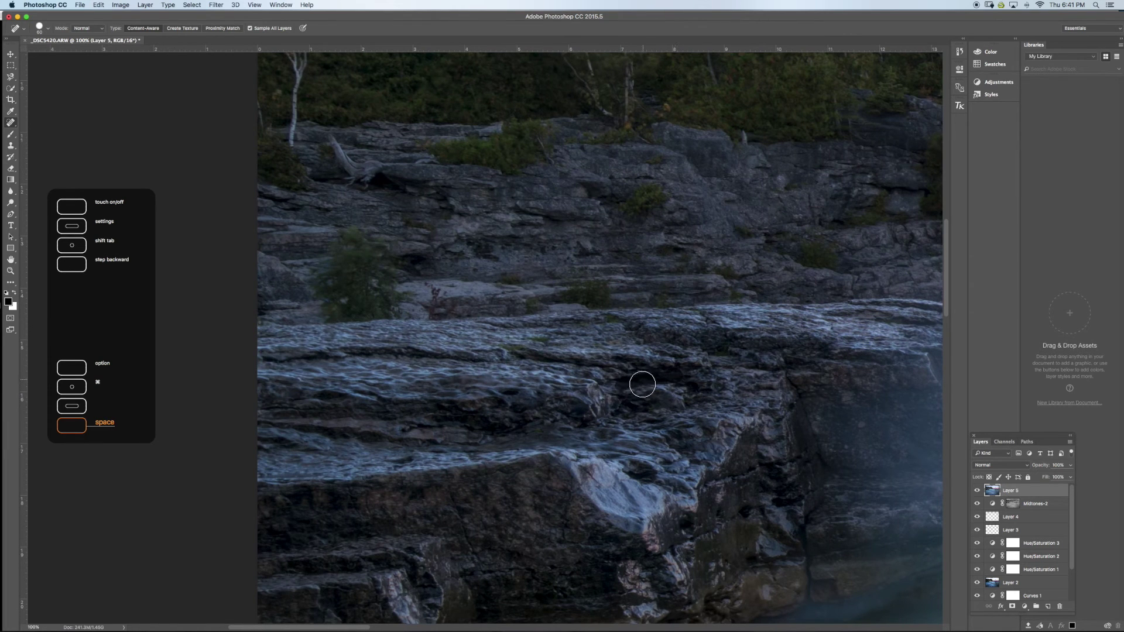
click(98, 4)
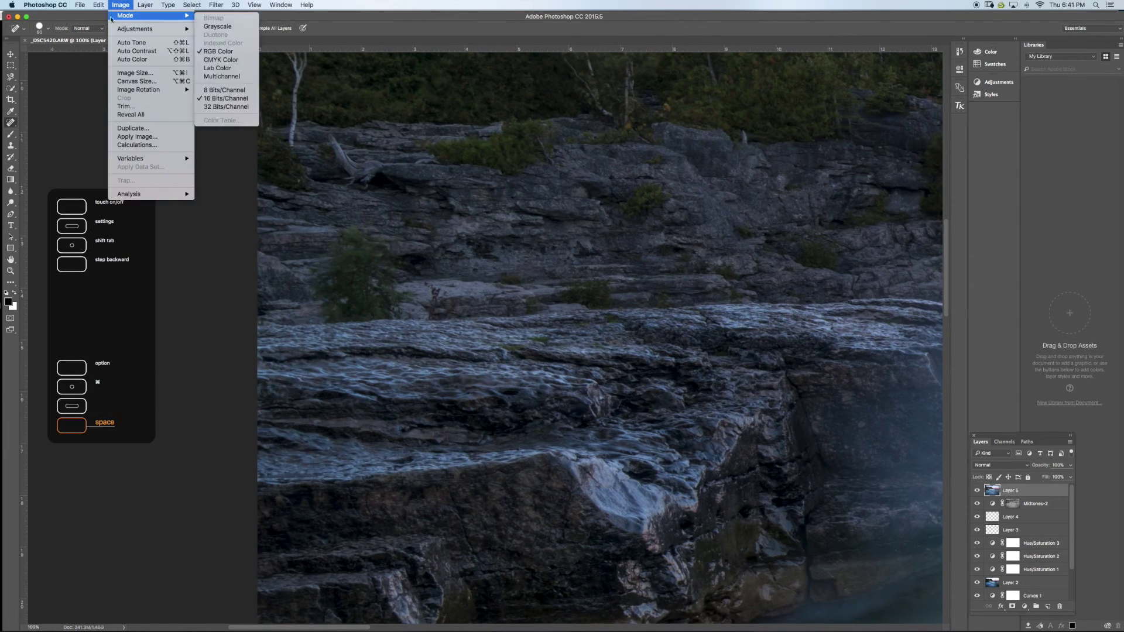
click(104, 19)
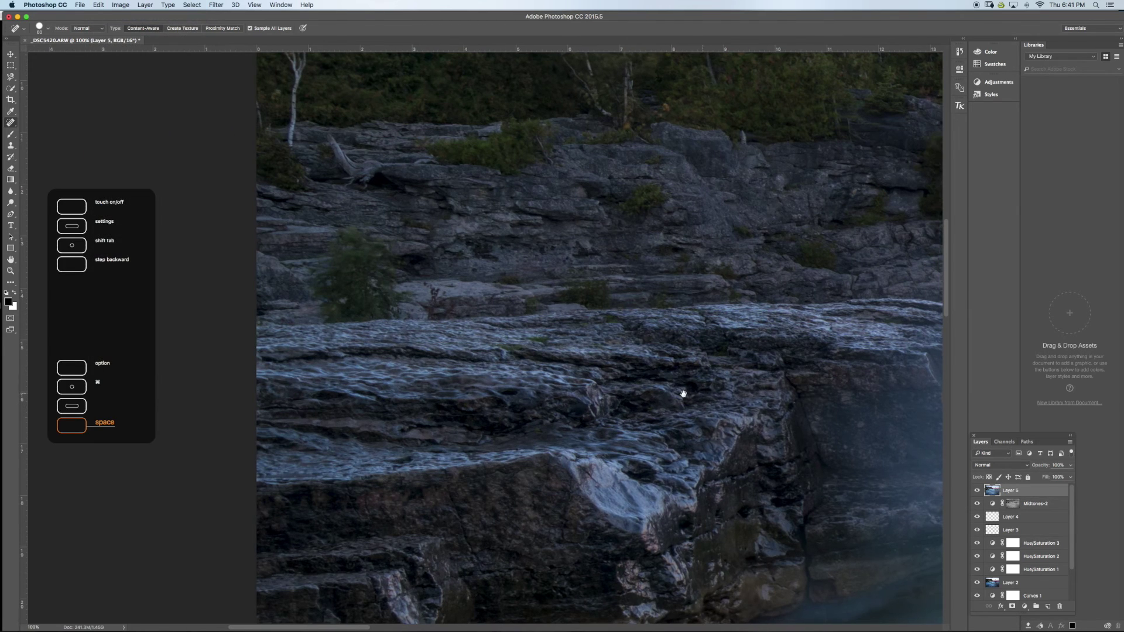
scroll(697, 392, right, 10)
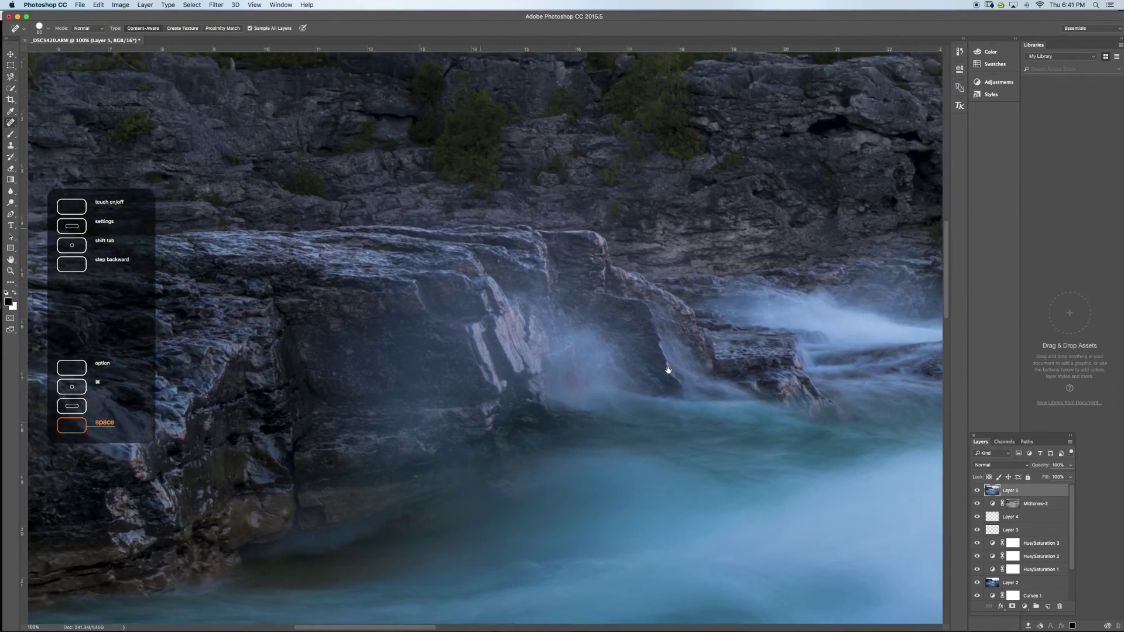
drag(643, 348, 595, 272)
drag(766, 372, 542, 336)
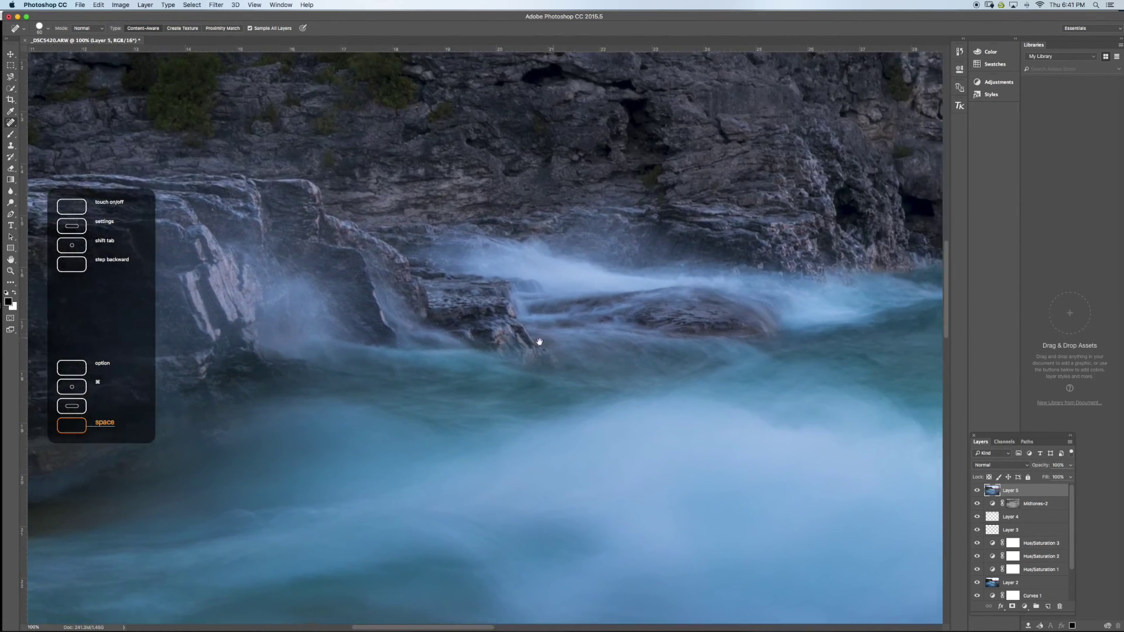
scroll(790, 349, right, 3)
drag(790, 349, 635, 276)
scroll(635, 277, right, 3)
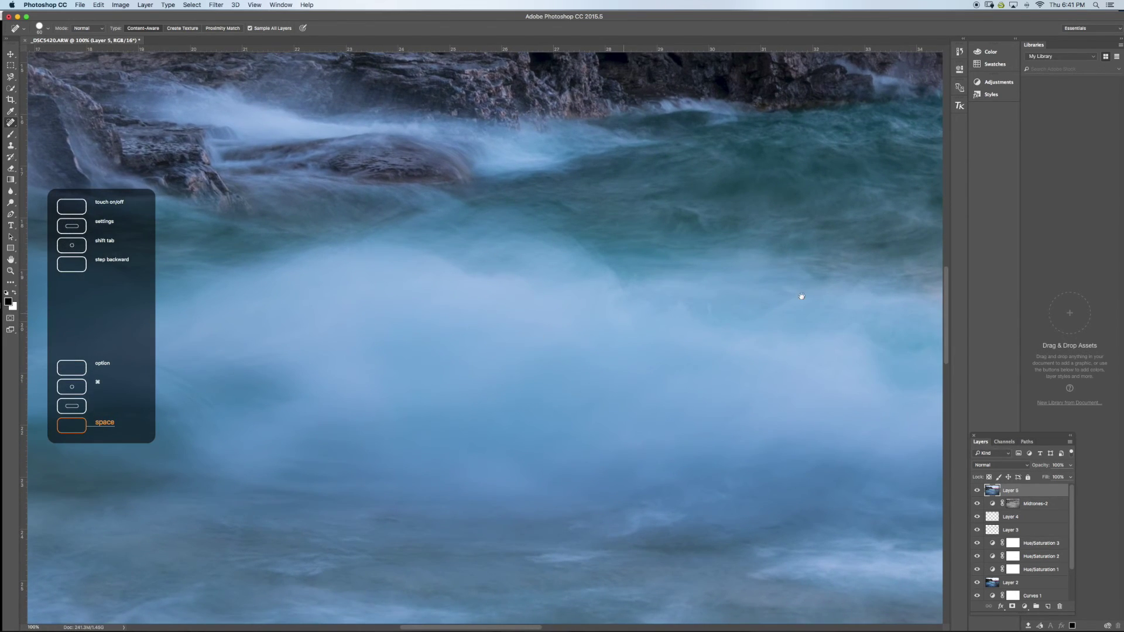
drag(785, 299, 597, 318)
scroll(597, 319, right, 3)
scroll(774, 300, right, 5)
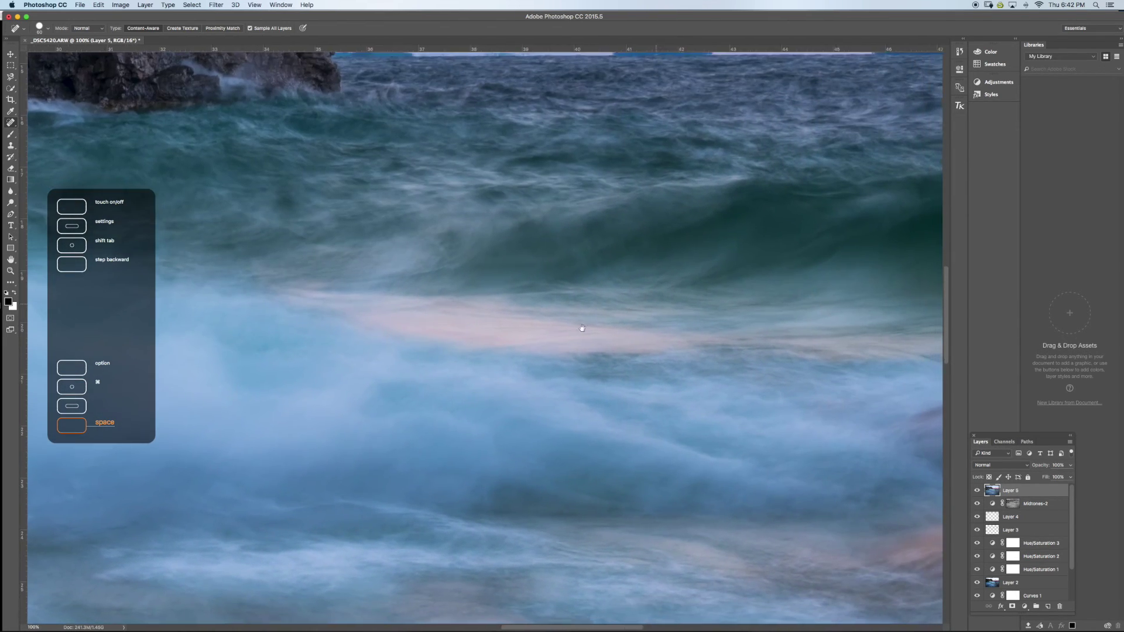
scroll(582, 328, right, 5)
drag(792, 284, 561, 328)
scroll(766, 314, right, 3)
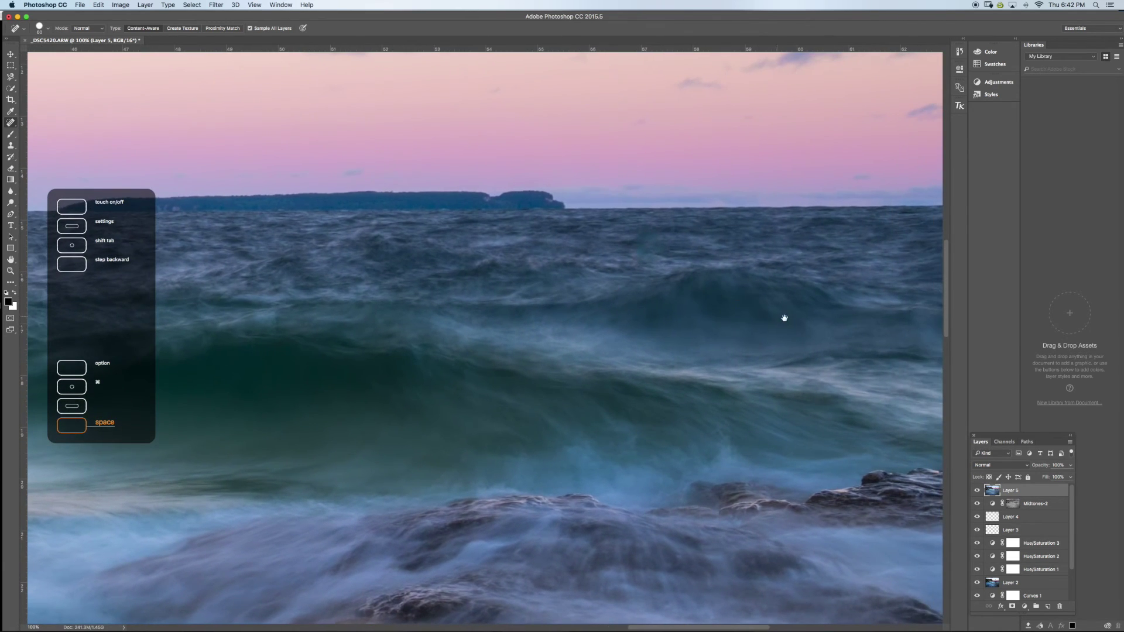
drag(775, 316, 589, 314)
scroll(808, 328, right, 5)
scroll(807, 327, right, 1)
scroll(788, 308, down, 4)
scroll(788, 308, left, 3)
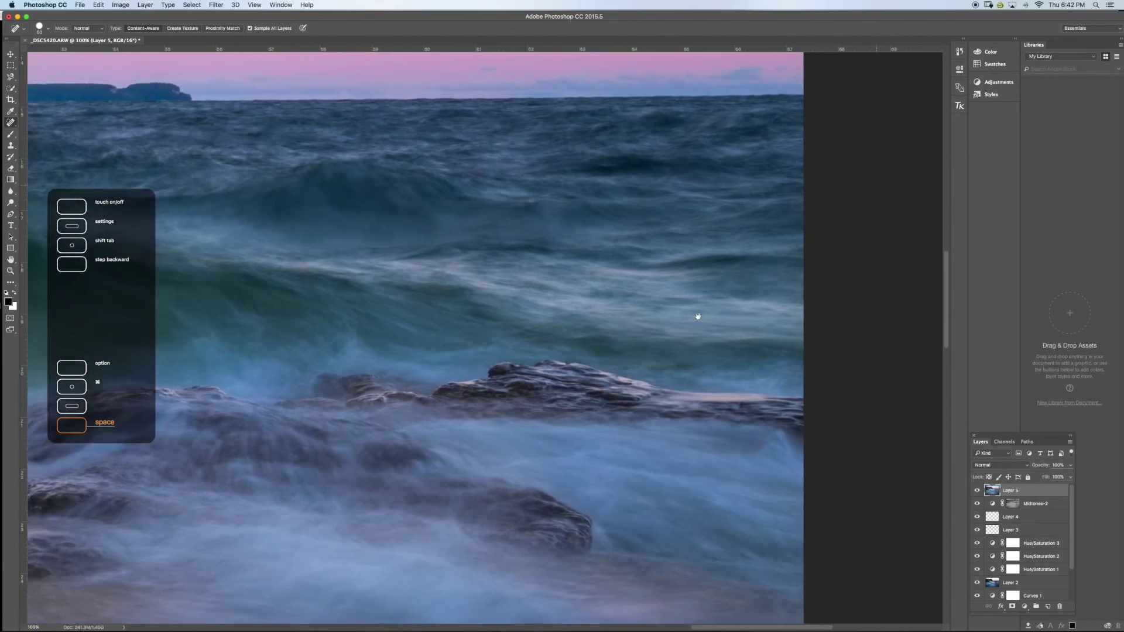
scroll(782, 255, down, 2)
scroll(782, 256, left, 3)
scroll(743, 279, left, 5)
scroll(704, 312, left, 5)
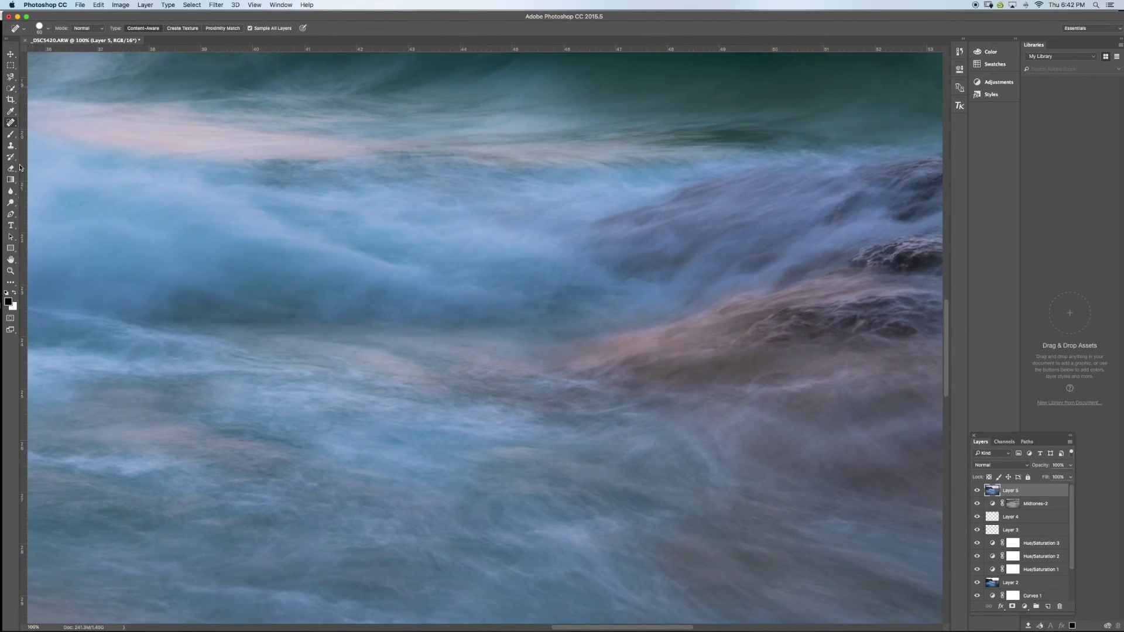
Fit the whole photo on screen to review the healed image
click(11, 271)
click(239, 29)
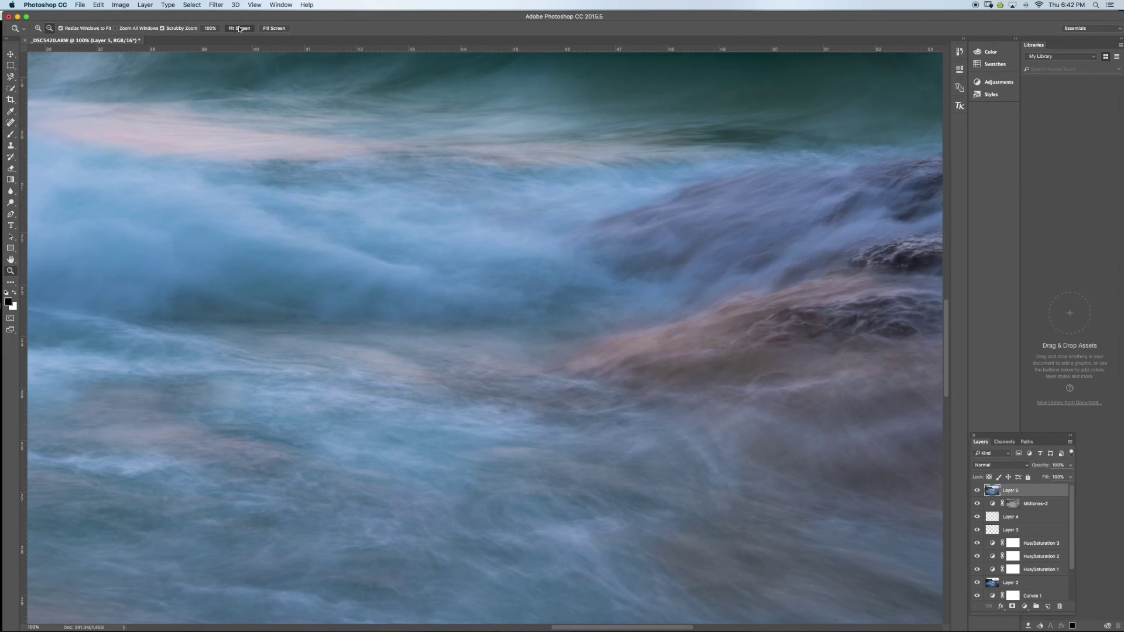
click(977, 492)
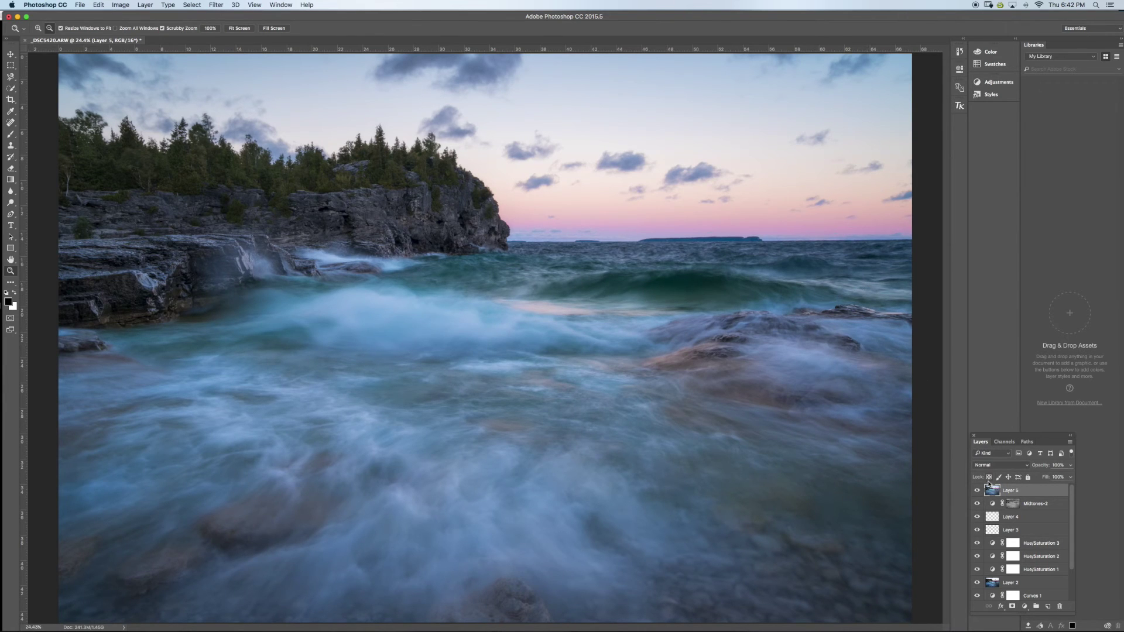
Add a Curves adjustment layer above the healed layer and shape a gentle S-curve that deepens shadows and lifts highlights
mouse_move(1074, 512)
mouse_down()
mouse_move(1073, 565)
mouse_move(1069, 491)
mouse_up()
click(1025, 606)
click(1036, 499)
drag(875, 169, 878, 170)
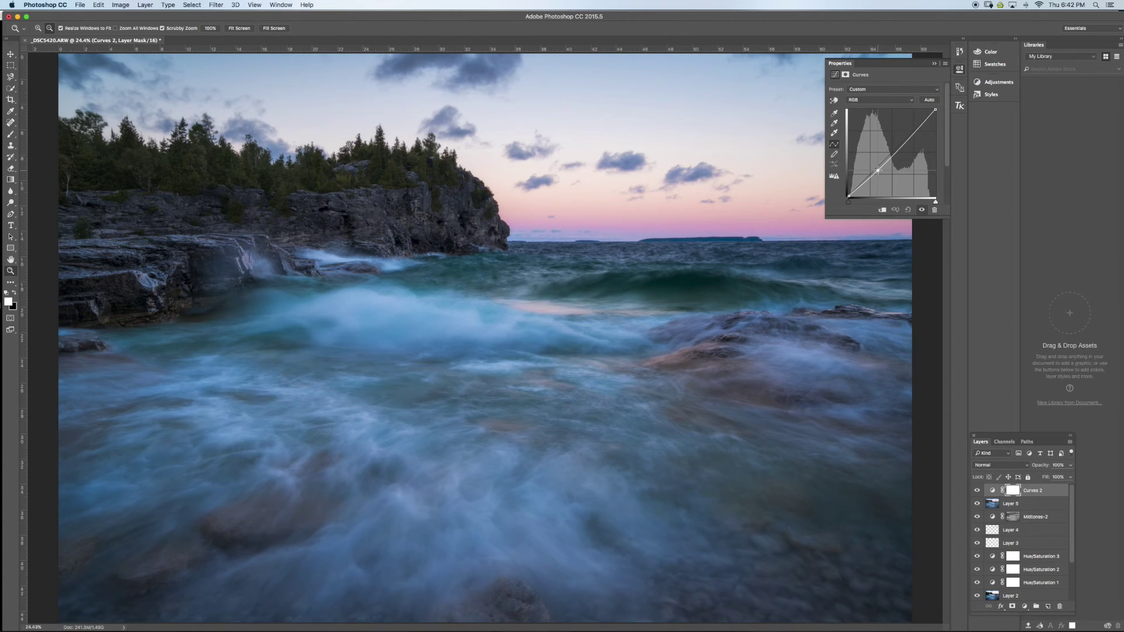
drag(878, 170, 908, 132)
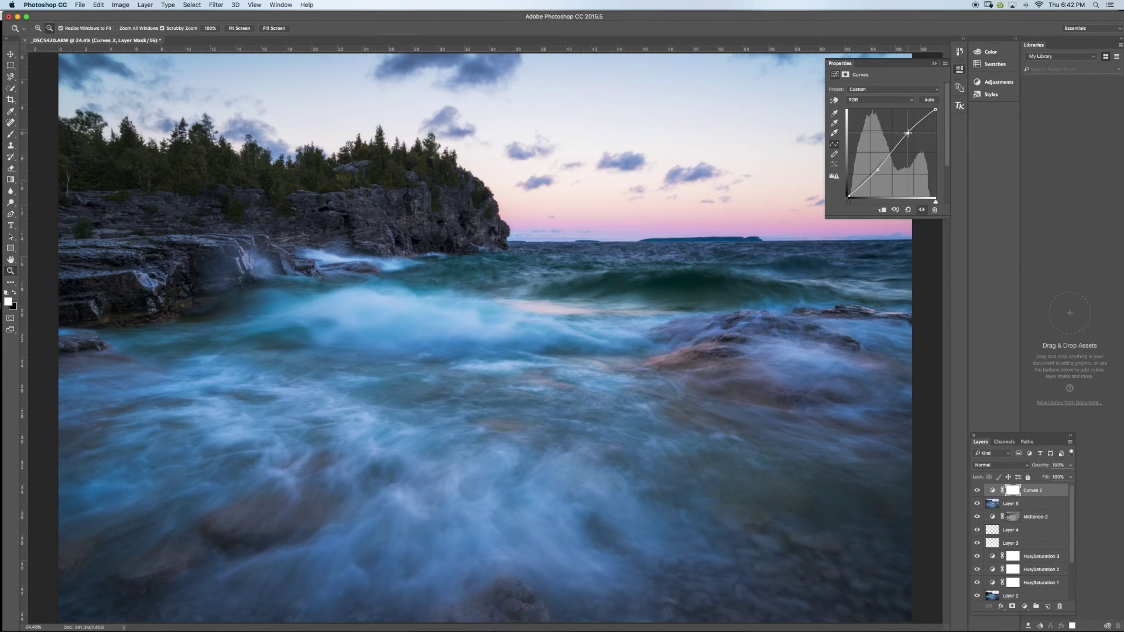
Compare the photo with and without the new Curves layer and lower that layer's opacity
click(977, 490)
click(977, 490)
click(977, 490)
click(977, 490)
click(976, 491)
click(977, 491)
drag(1040, 464, 1037, 466)
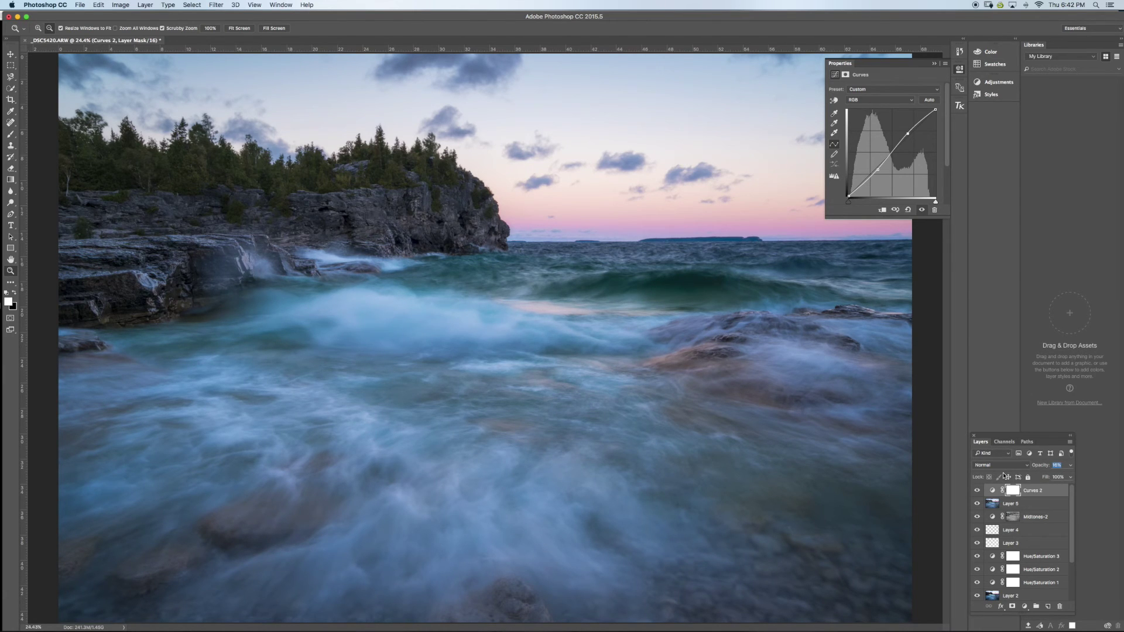
Compare the image before and after the reduced-opacity Curves contrast, with the curve settings collapsed out of the way
click(977, 491)
click(977, 491)
click(976, 491)
click(976, 490)
click(976, 491)
click(976, 490)
click(976, 490)
click(976, 490)
click(977, 491)
click(976, 491)
click(935, 64)
click(977, 491)
click(978, 491)
click(977, 492)
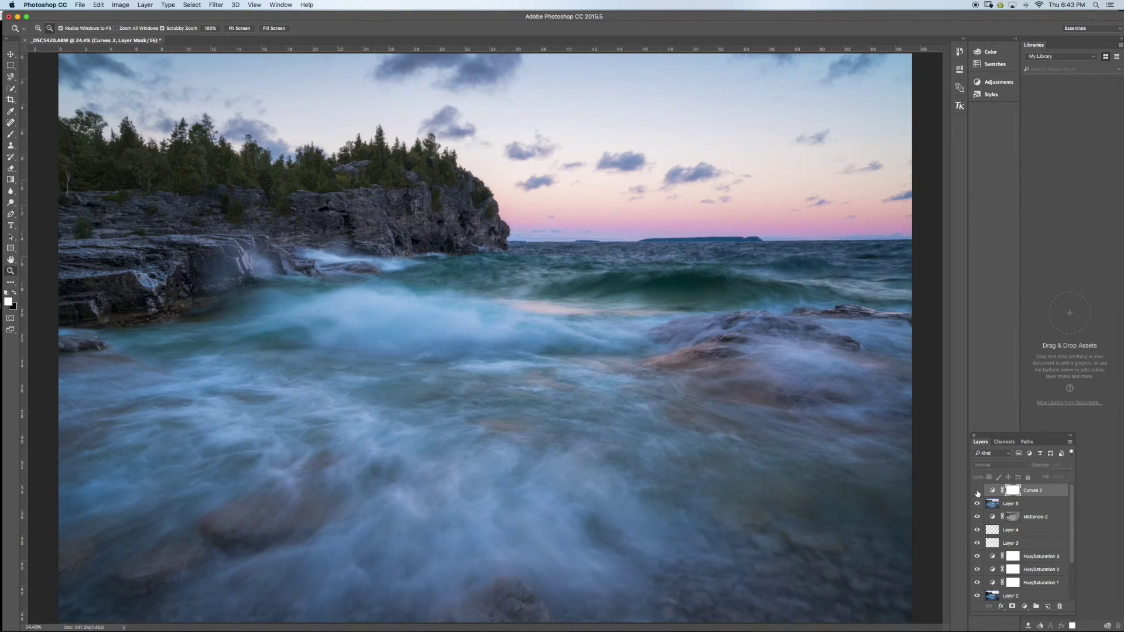
click(977, 491)
click(977, 492)
click(977, 492)
click(977, 492)
click(977, 492)
Add a new blank layer above the Curves layer and set its blend mode to Overlay
click(1050, 606)
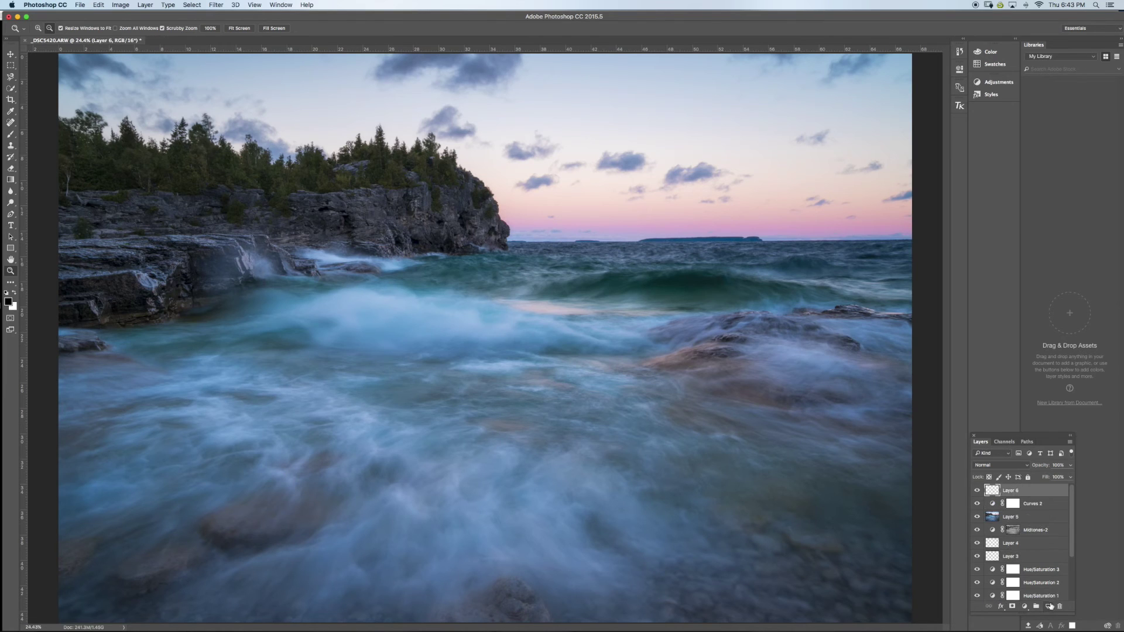
click(1001, 466)
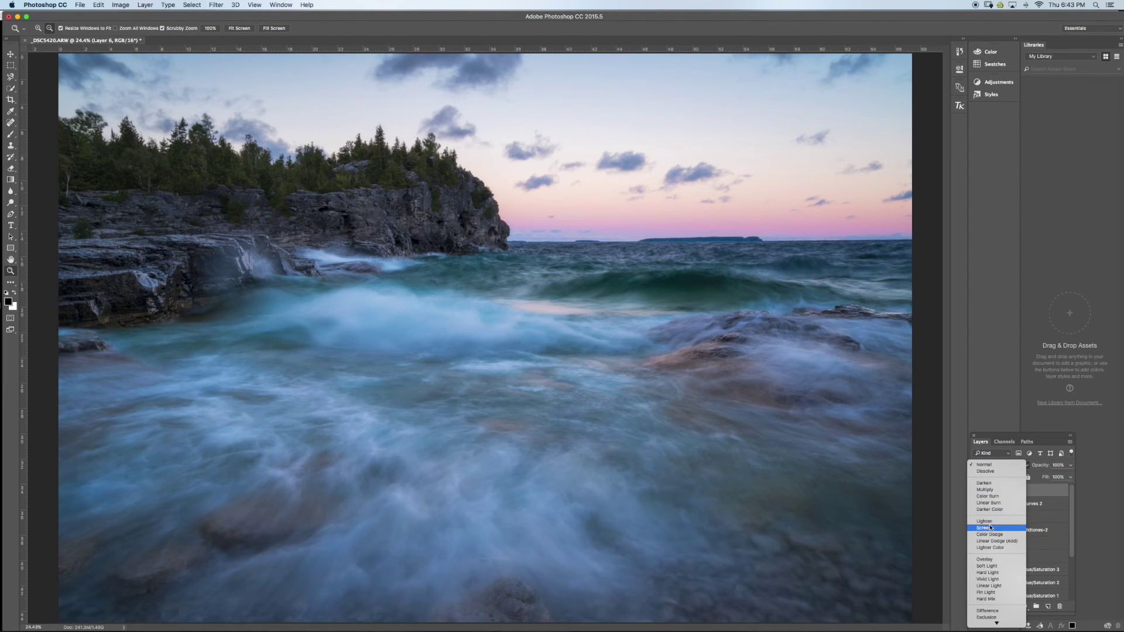
click(987, 567)
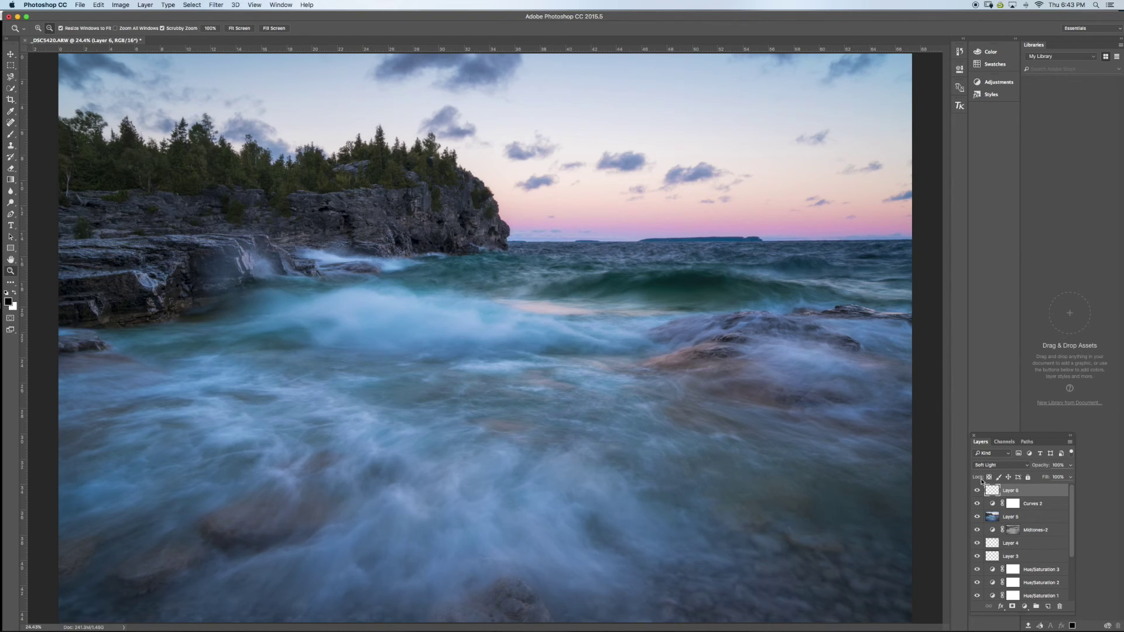
click(991, 462)
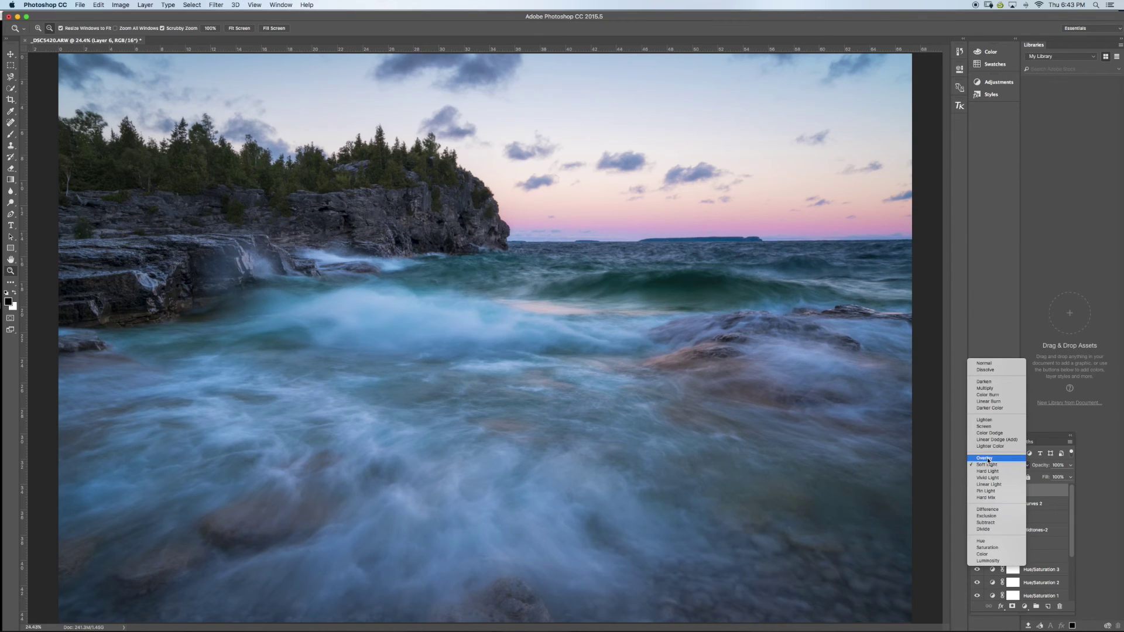
click(991, 454)
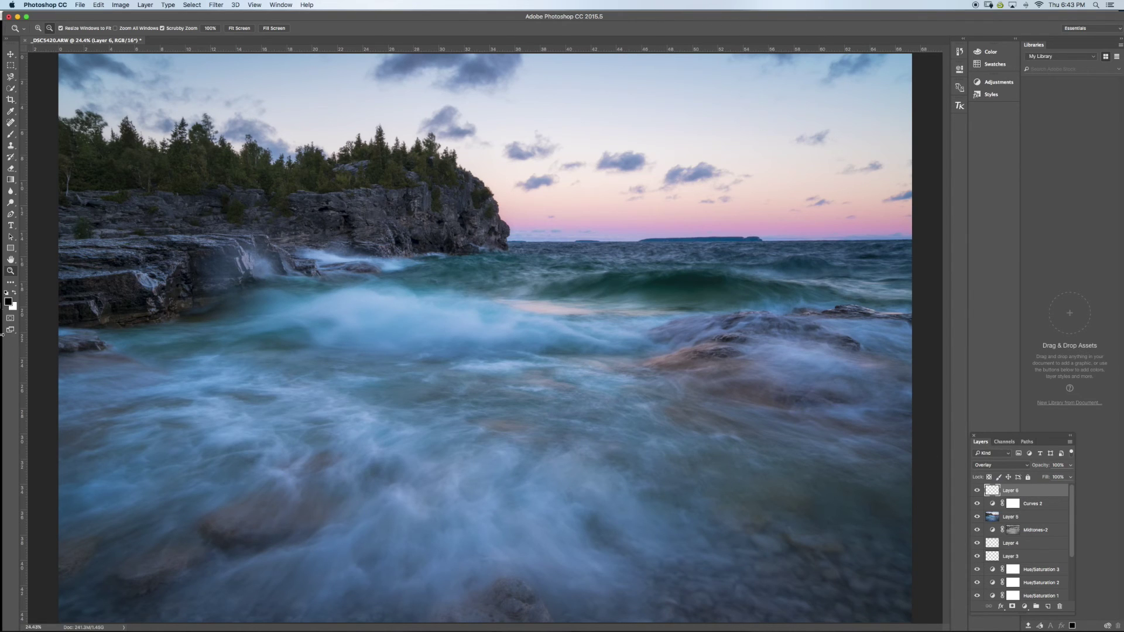
Ready the soft Brush tool for the Overlay layer and reduce its size to 175 px
click(11, 134)
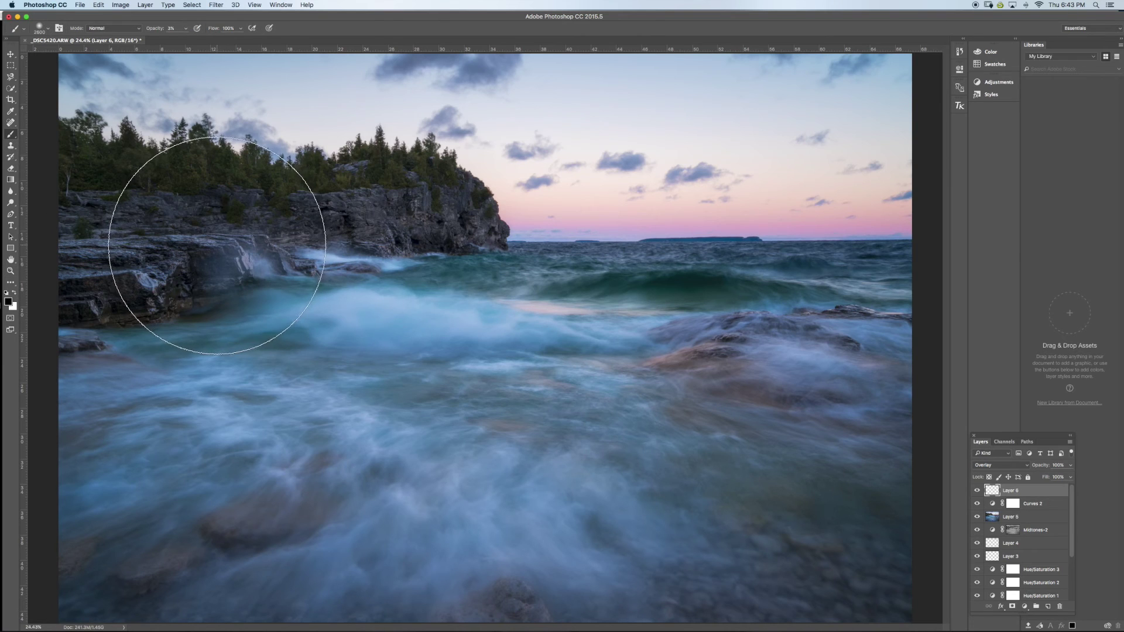
key(bracketleft)
key(bracketleft)
key(bracketleft)
key(bracketleft)
key(bracketleft)
key(bracketleft)
key(bracketleft)
key(bracketleft)
key(bracketleft)
key(bracketleft)
key(bracketleft)
key(bracketleft)
key(bracketleft)
key(bracketleft)
key(bracketleft)
key(bracketleft)
key(bracketleft)
key(bracketleft)
key(bracketleft)
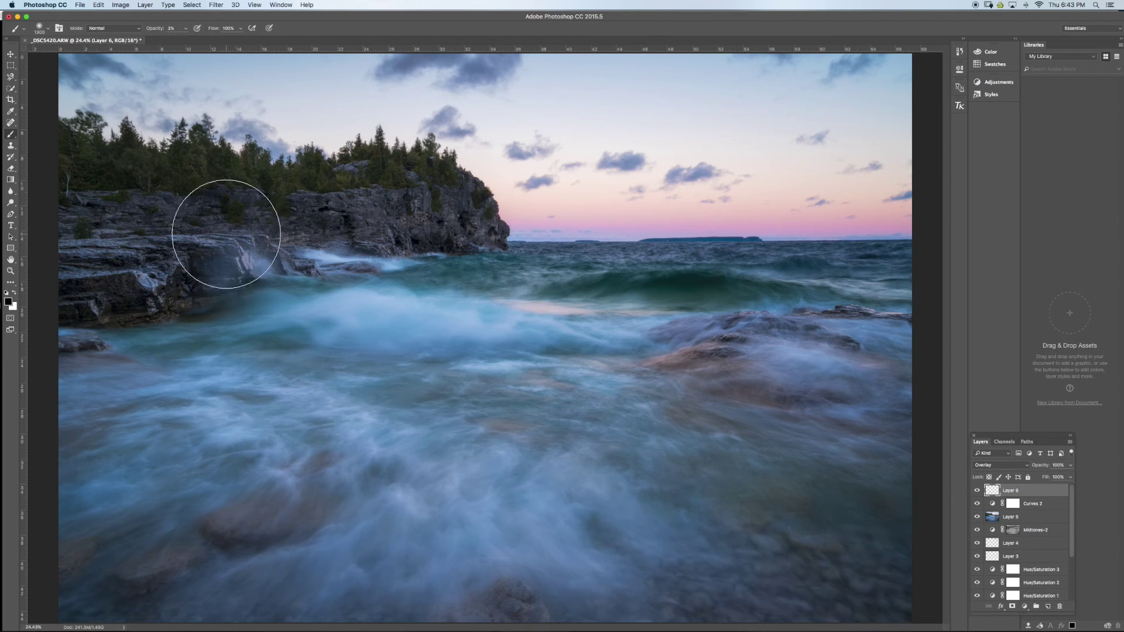
key(bracketleft)
key(bracketleft)
key(bracketleft)
key(bracketleft)
key(bracketleft)
key(bracketleft)
key(bracketleft)
right_click(244, 220)
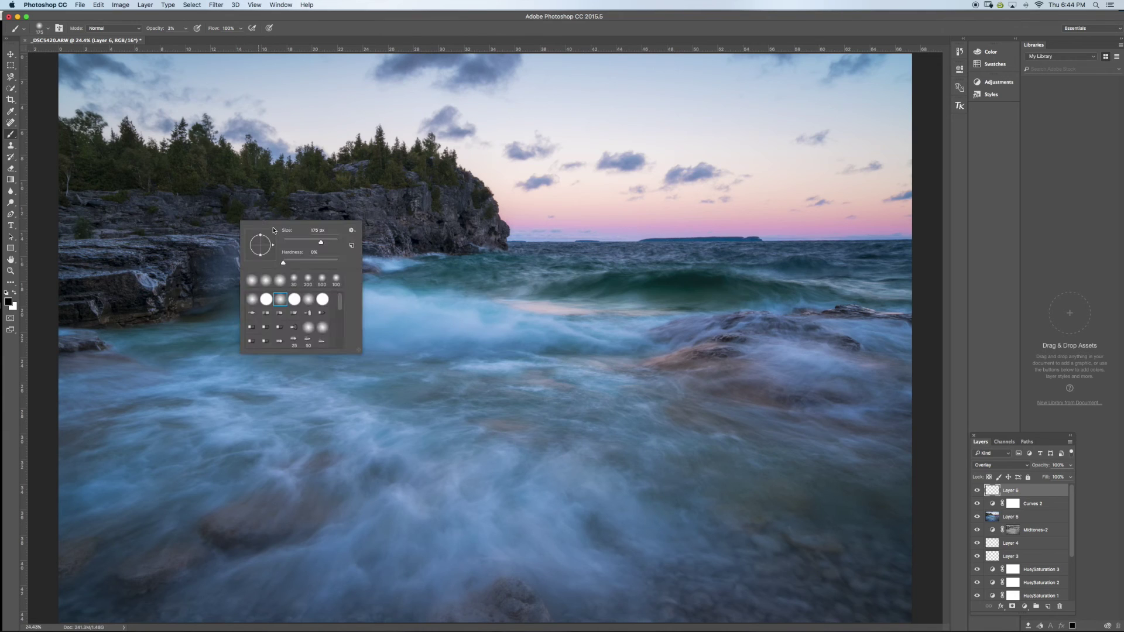
click(269, 213)
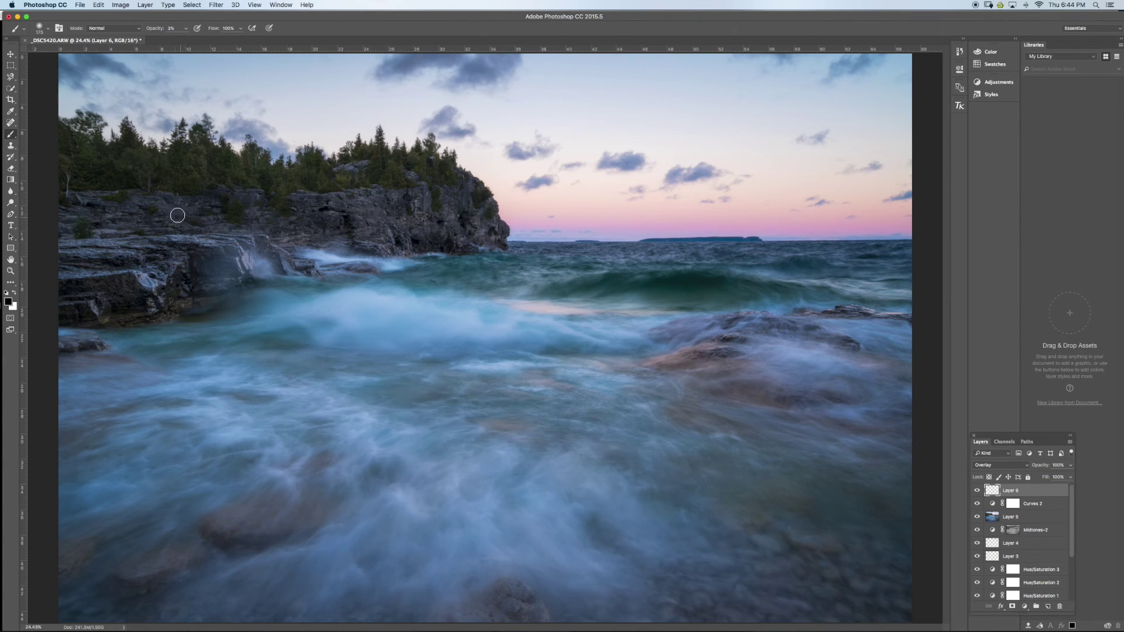
Compare the photo with and without the Overlay layer
click(976, 490)
click(978, 491)
click(978, 492)
click(978, 491)
click(977, 490)
click(977, 490)
click(978, 490)
Merge all visible layers into a new top layer and apply a High Pass filter with a 3.0-pixel radius
key(super+alt+shift+e)
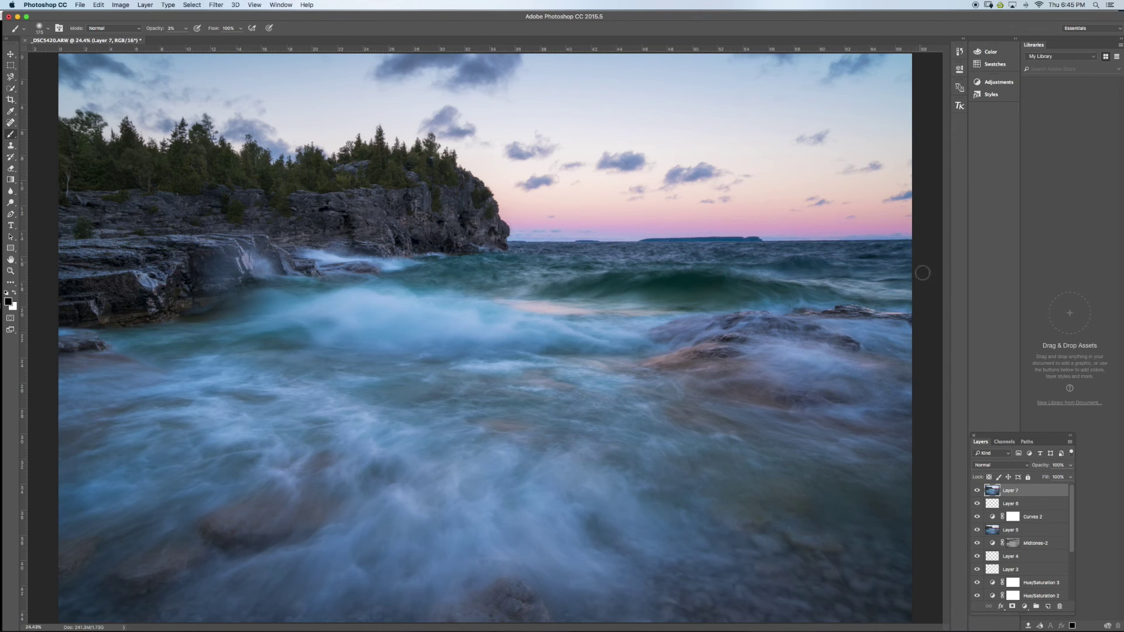
click(214, 5)
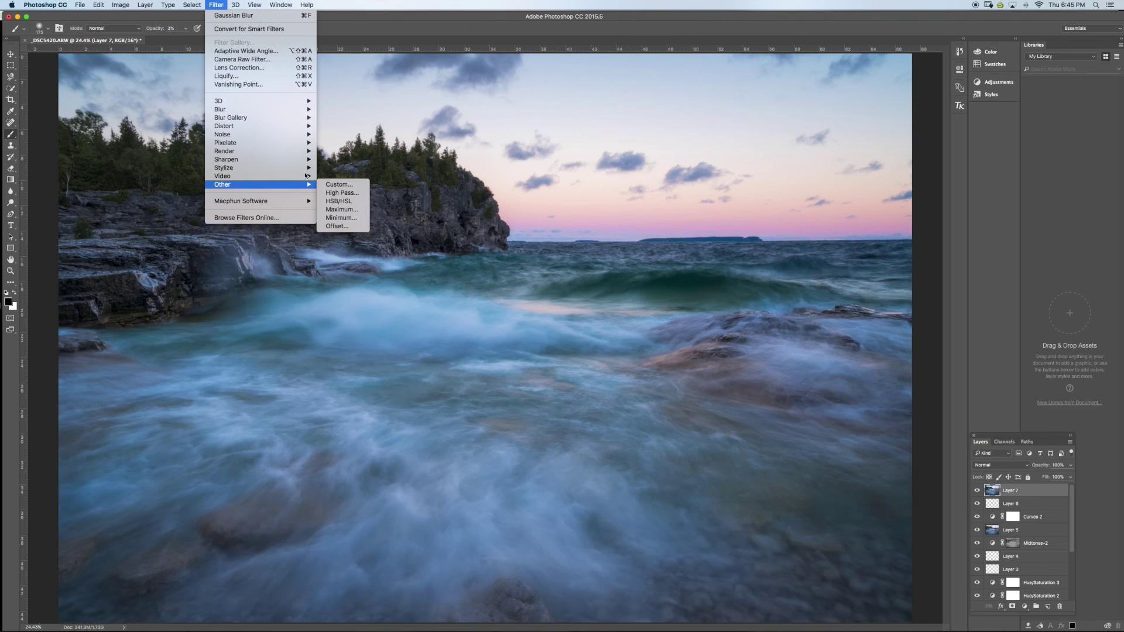
mouse_move(308, 185)
click(335, 193)
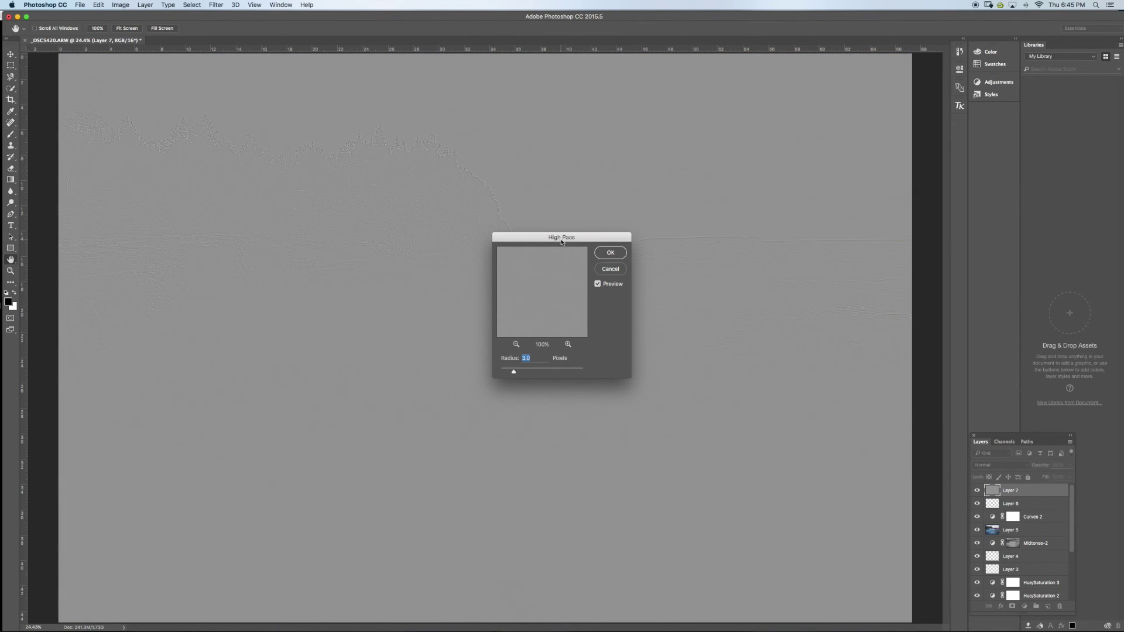
drag(561, 242, 824, 323)
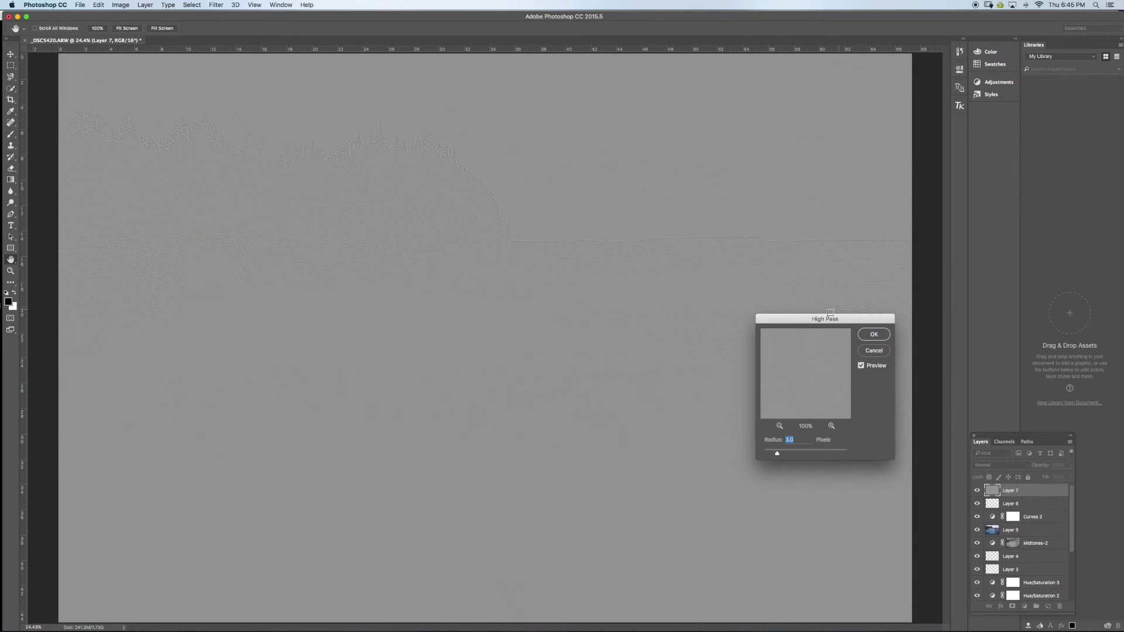
click(872, 334)
Set the High Pass layer's blend mode to Overlay
key(b)
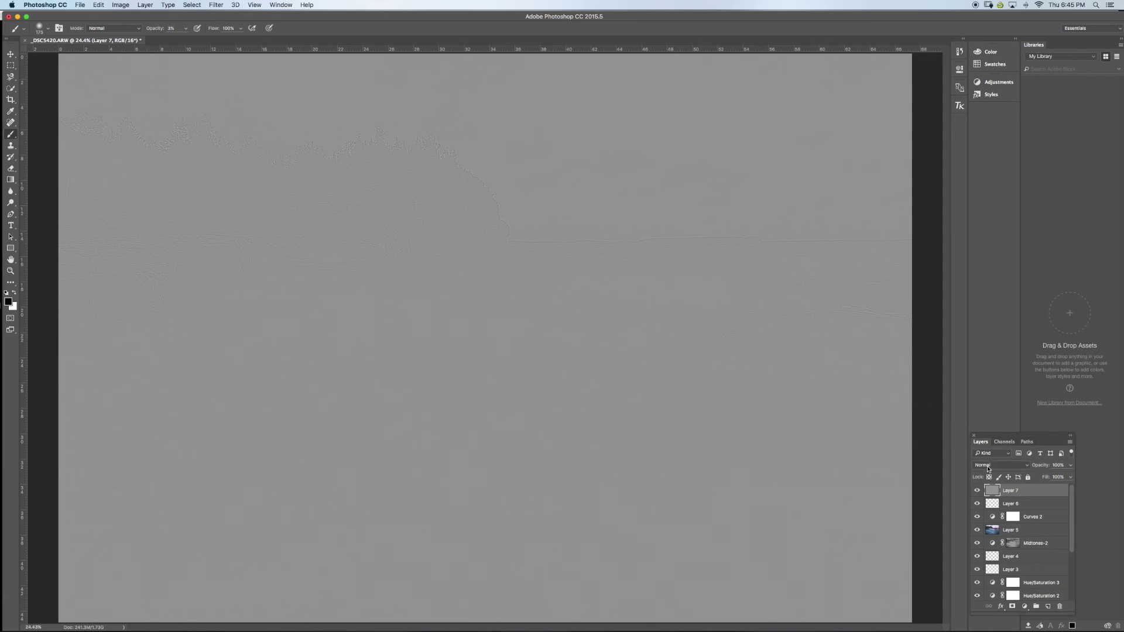
click(988, 468)
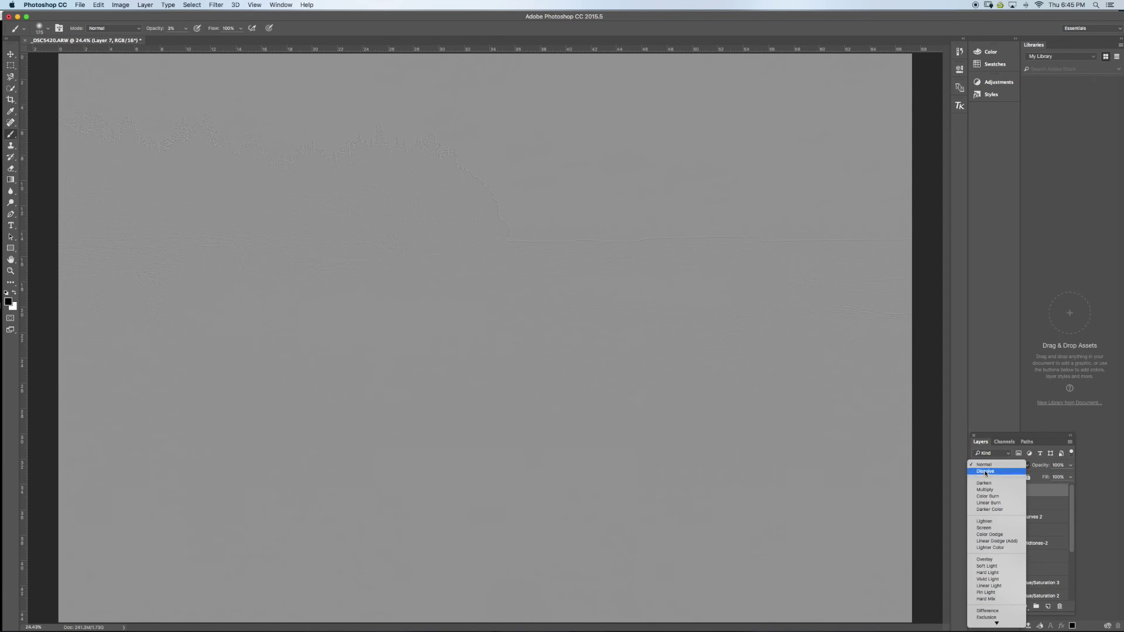
click(987, 560)
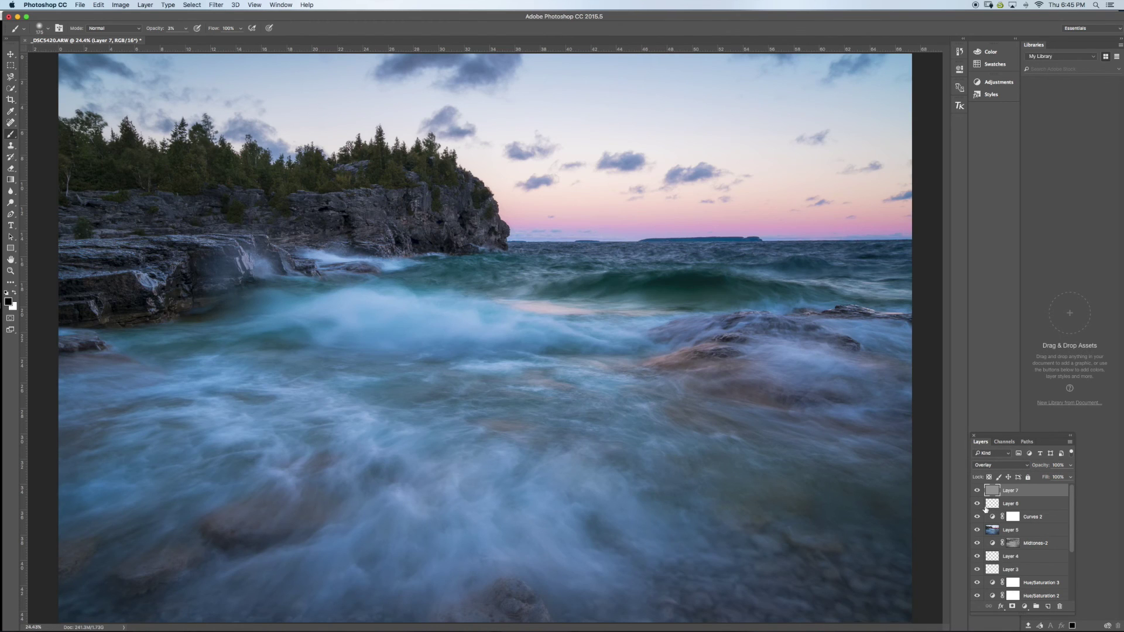
Compare the whole photo with and without the High Pass sharpening layer
click(977, 491)
click(976, 490)
click(977, 491)
click(976, 491)
click(977, 490)
click(977, 490)
click(977, 491)
click(977, 490)
click(977, 490)
click(977, 492)
Examine the cliff and trees at 100% zoom with and without the High Pass sharpening
click(11, 271)
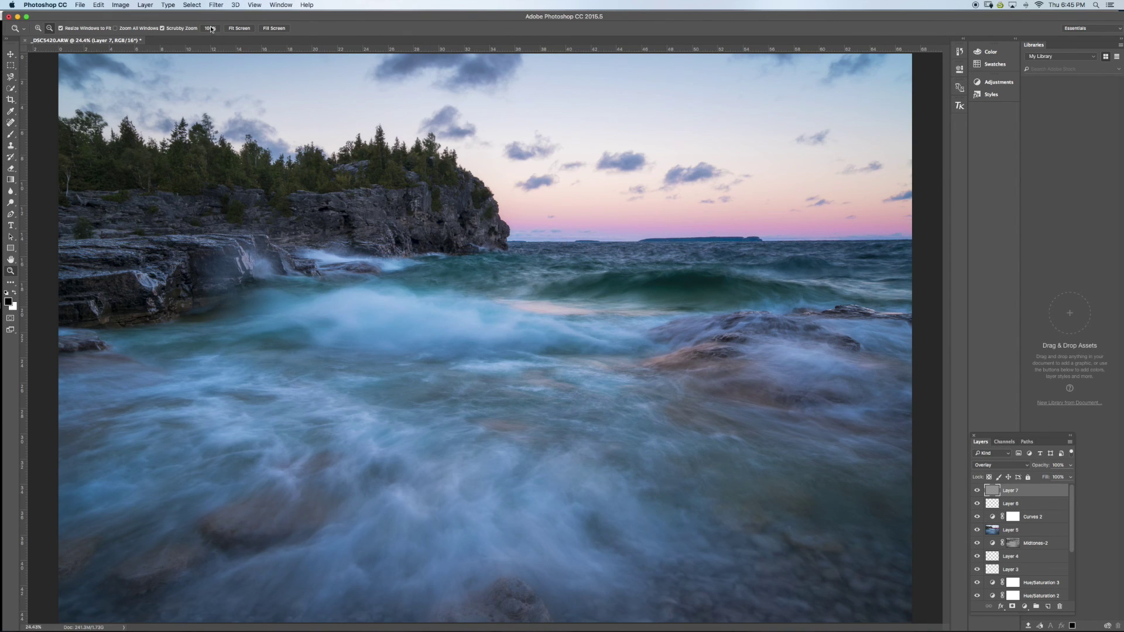
click(210, 28)
click(412, 150)
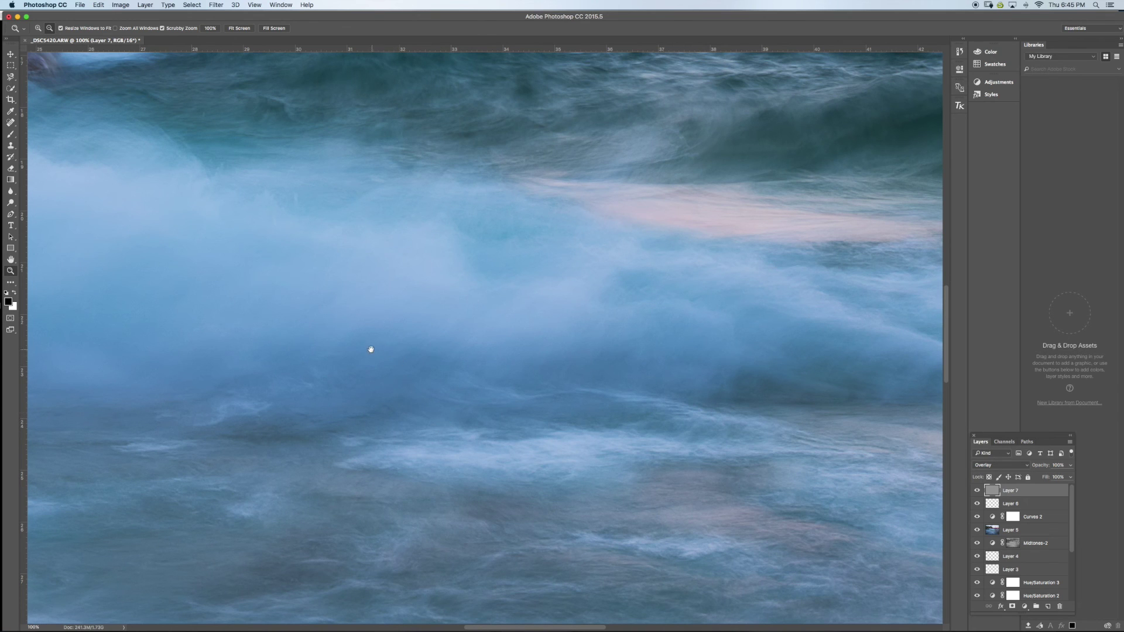
key(space)
drag(351, 339, 427, 382)
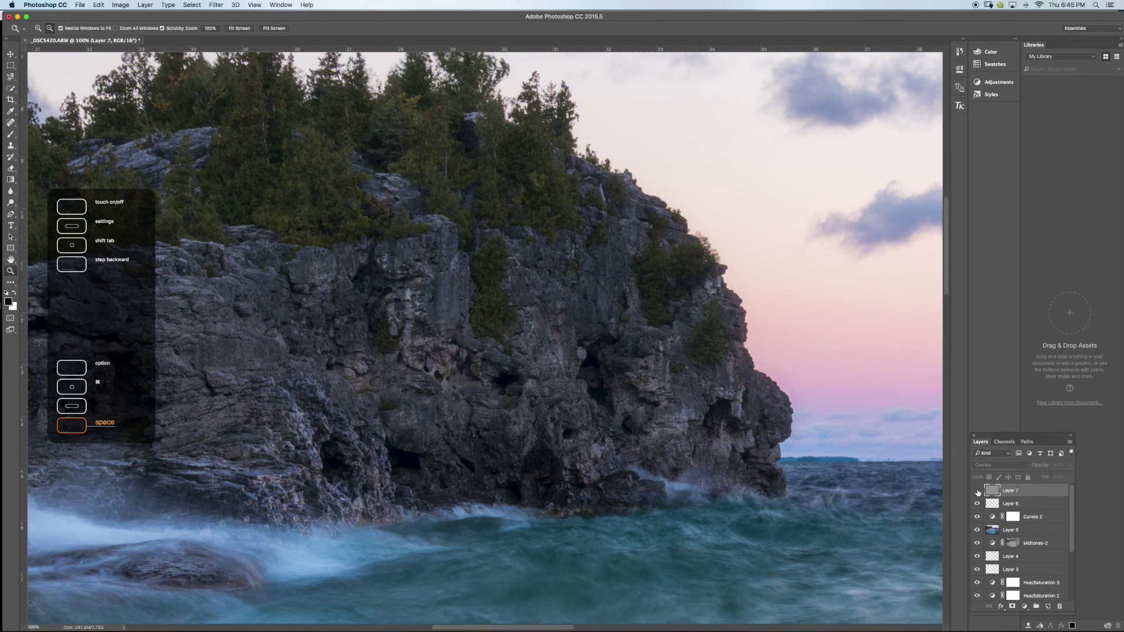
click(977, 493)
click(977, 494)
click(977, 493)
click(977, 493)
click(977, 494)
click(977, 494)
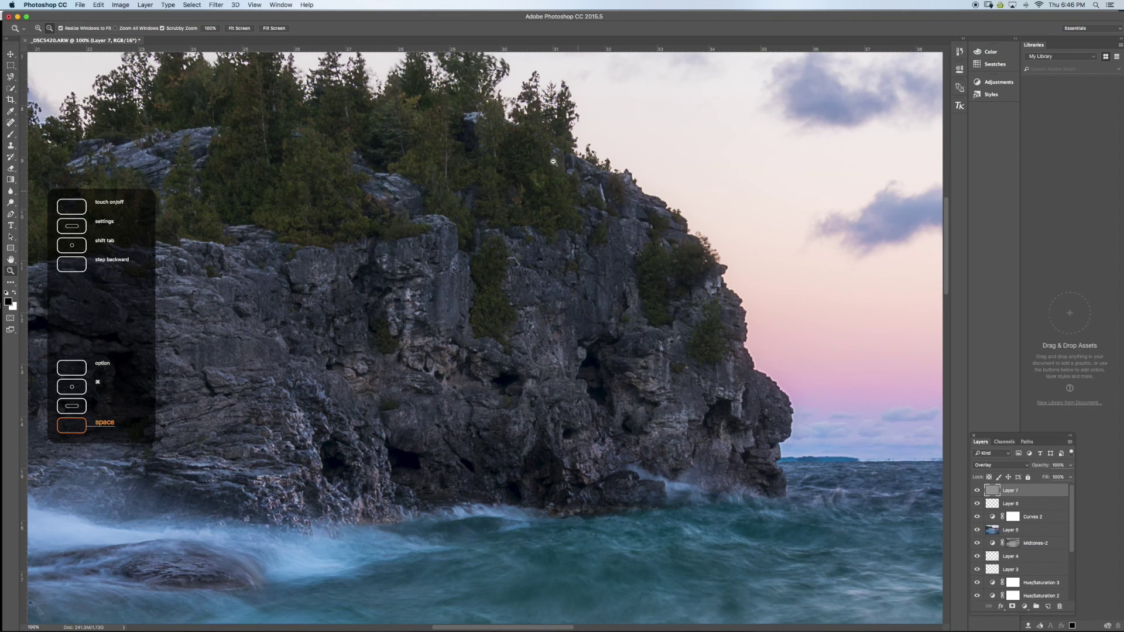
Compare the finished edit with the original _DSC5420.ARW base layer by hiding and restoring all layers above it
click(239, 29)
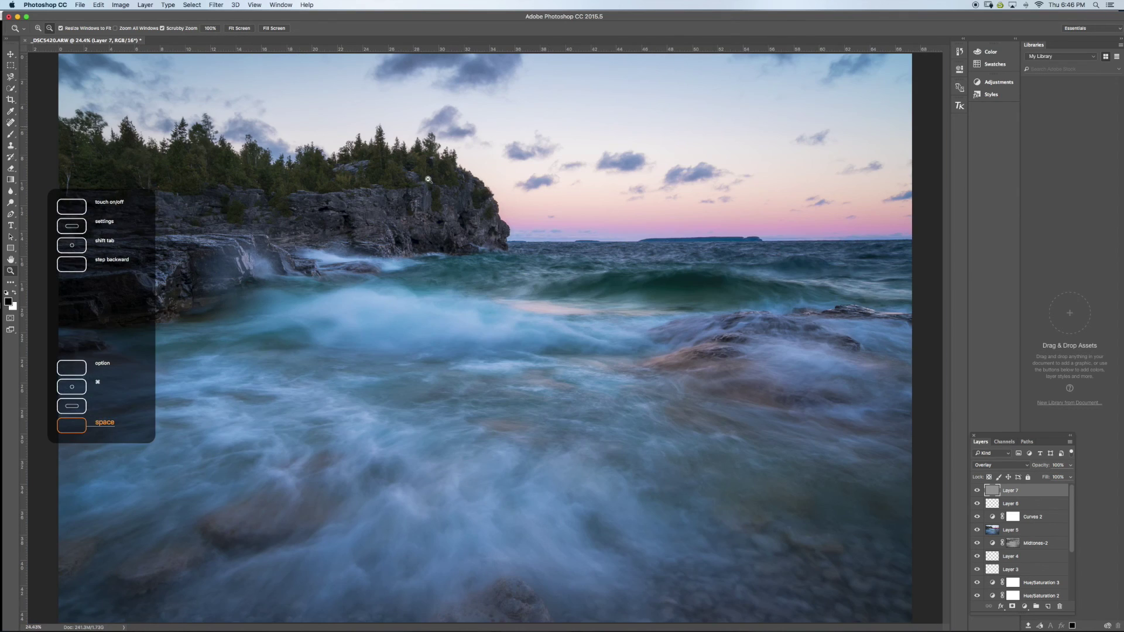
click(977, 491)
click(976, 492)
drag(977, 492, 980, 631)
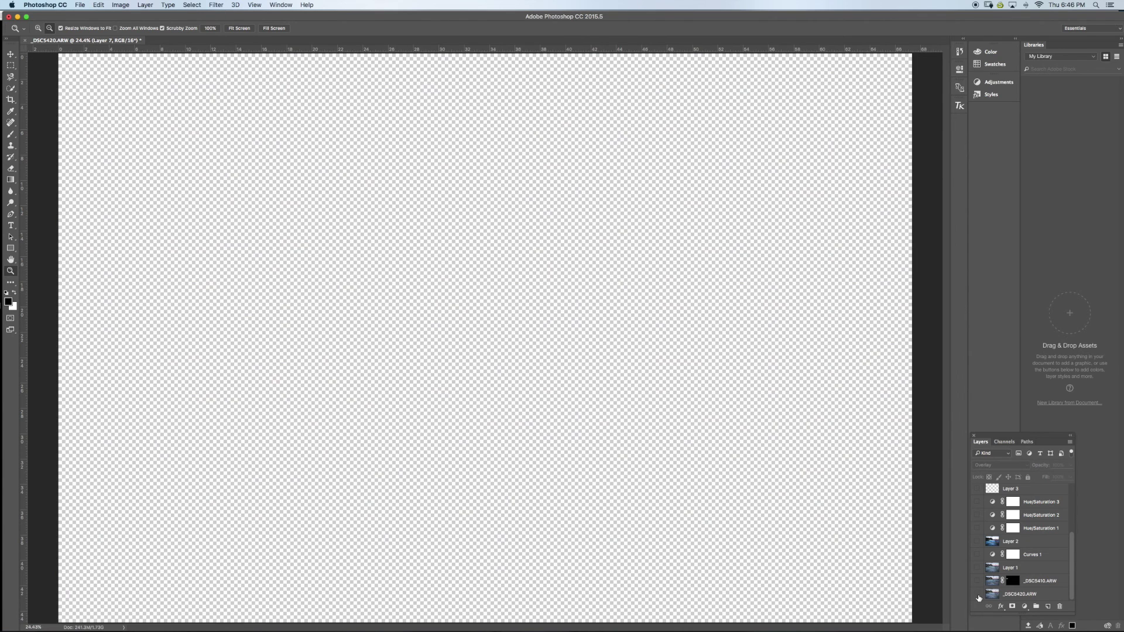
click(977, 593)
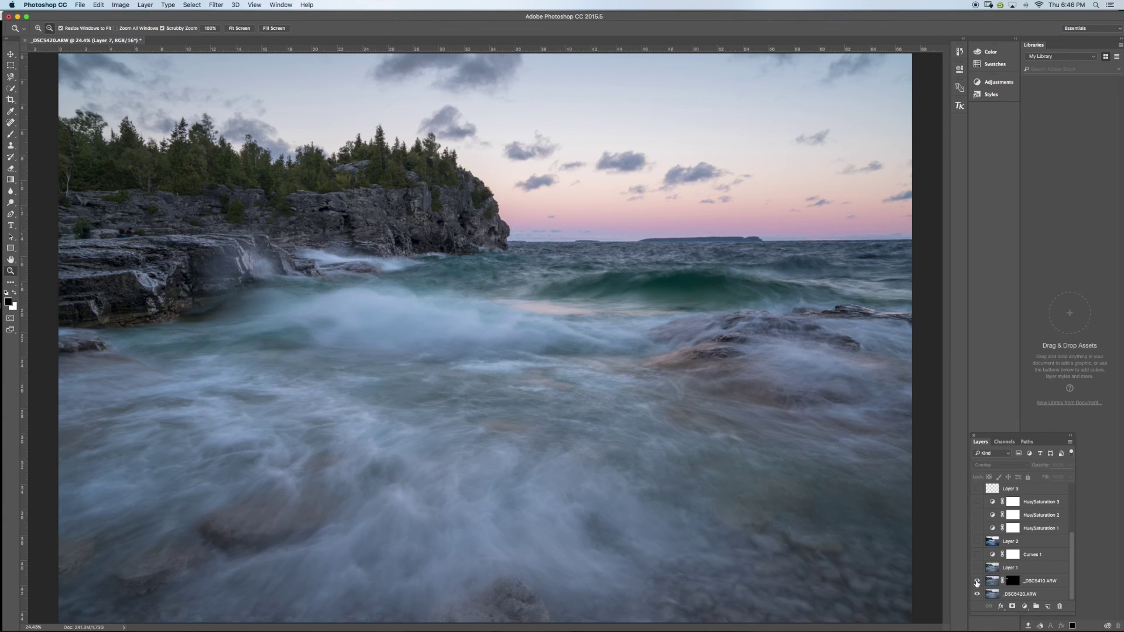
drag(976, 581, 978, 508)
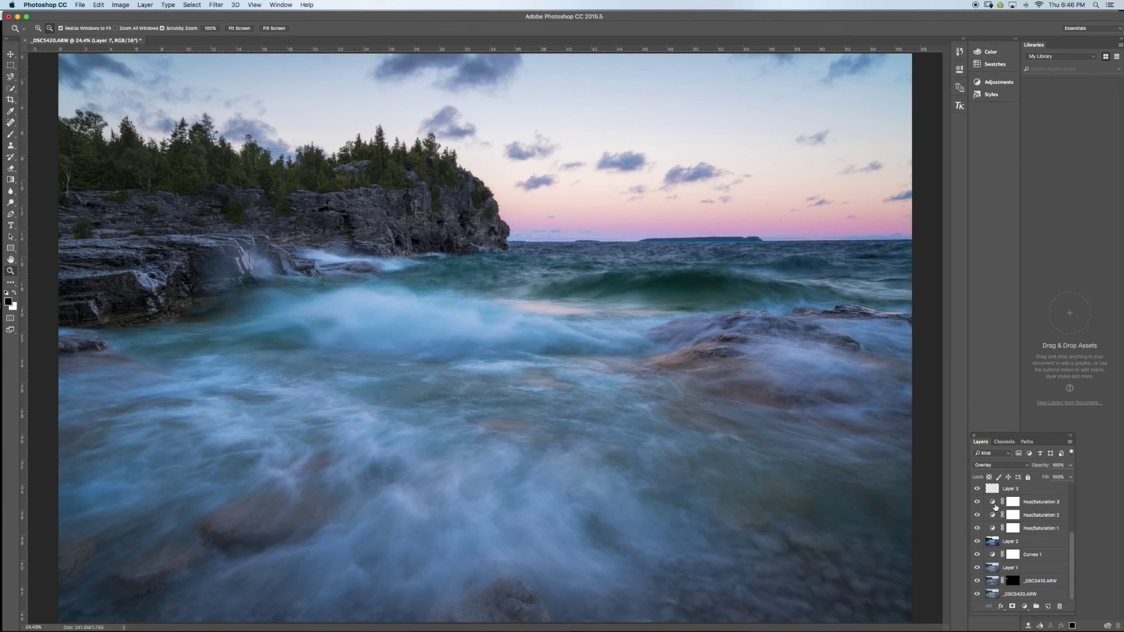
scroll(1061, 531, up, 5)
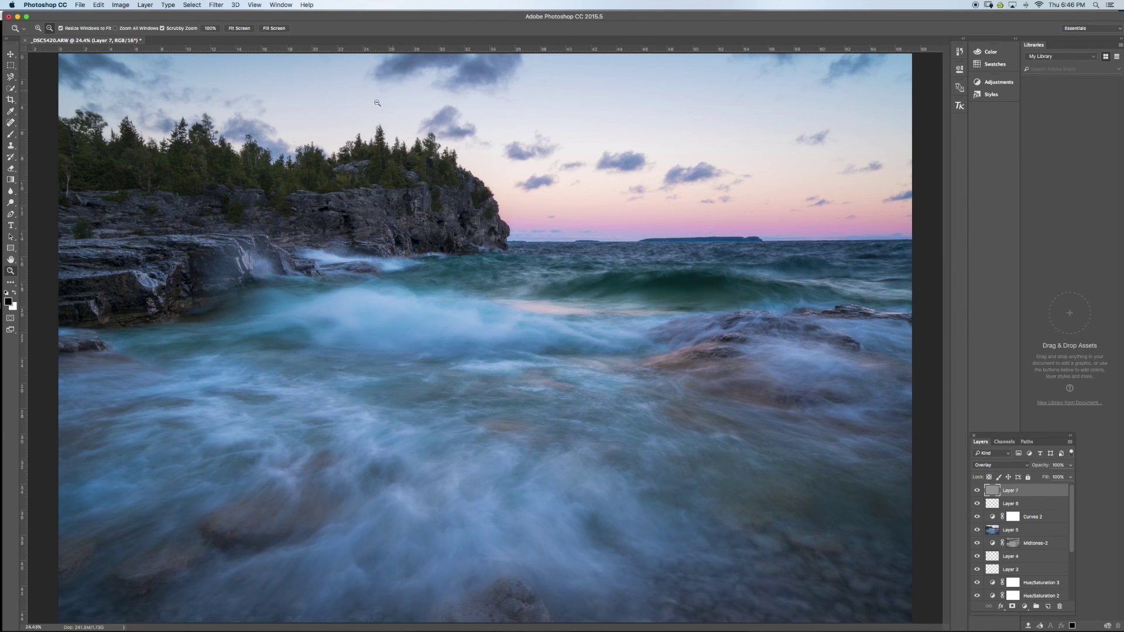
click(77, 4)
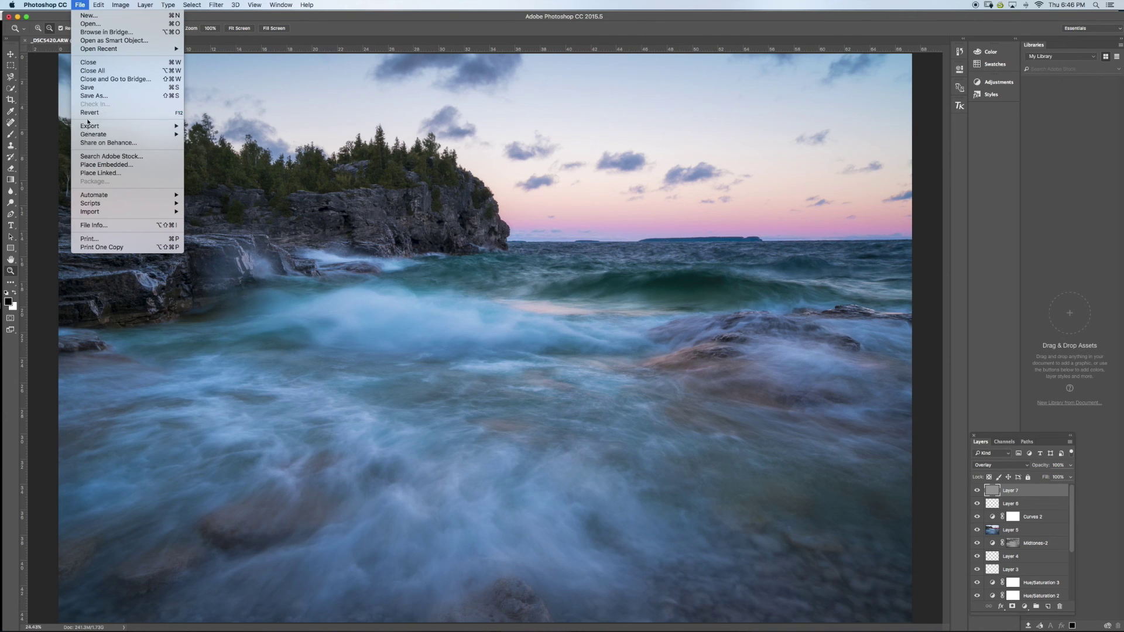
click(92, 96)
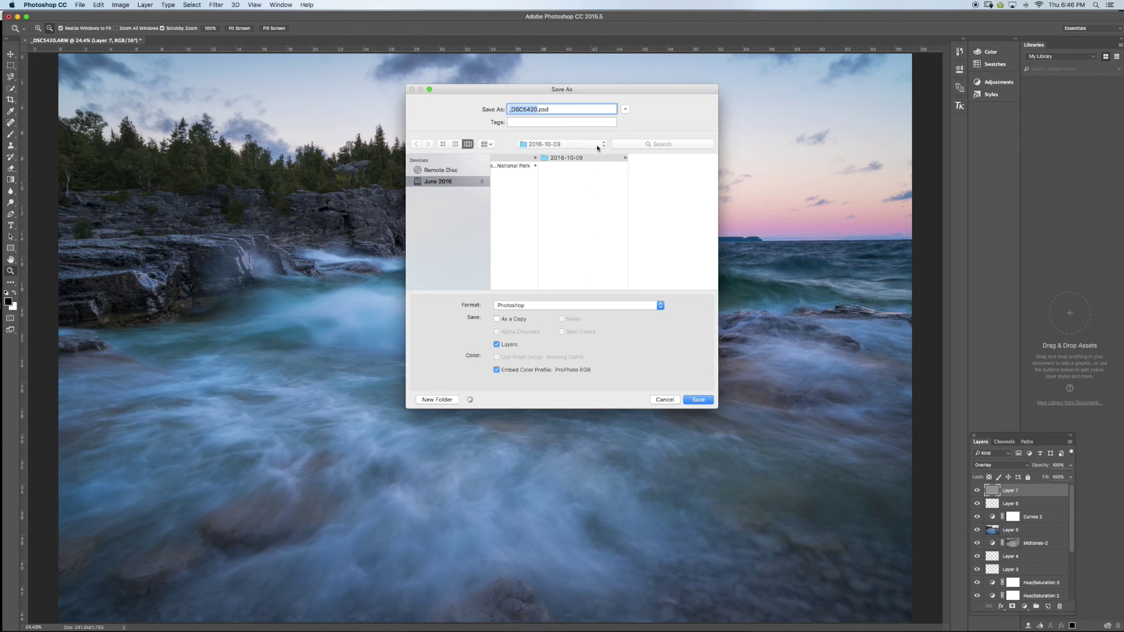
click(665, 401)
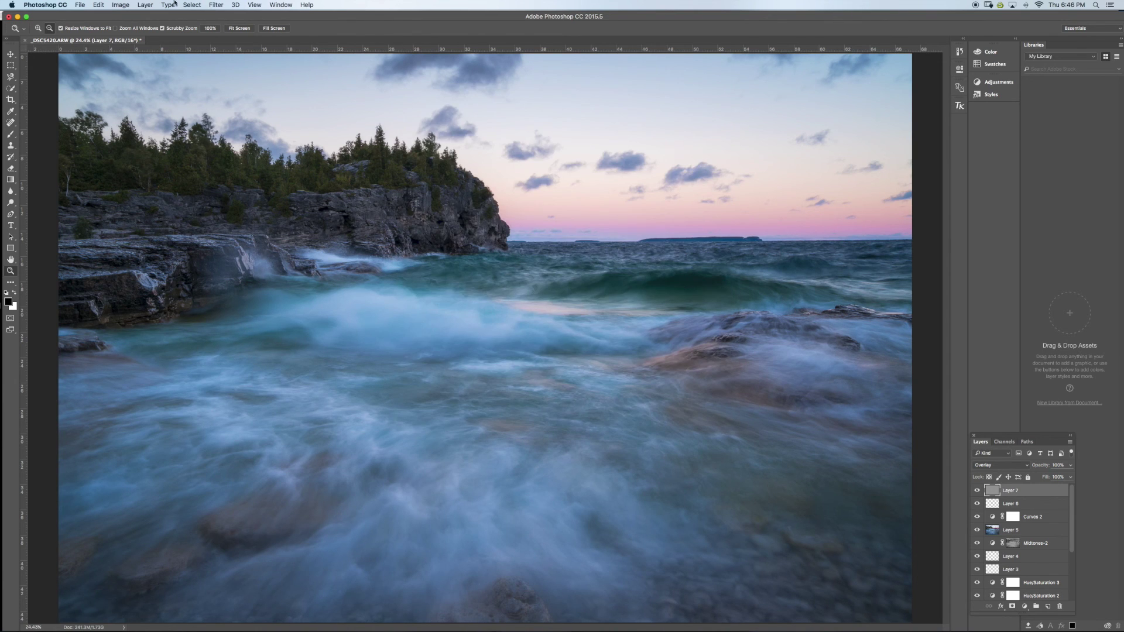
click(121, 5)
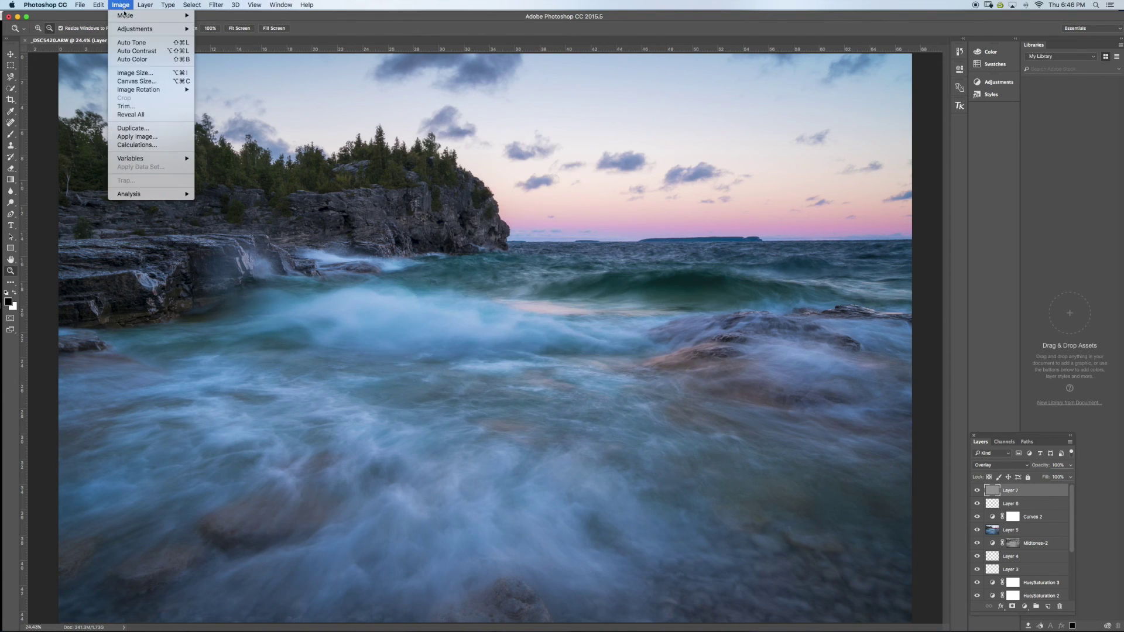
click(144, 75)
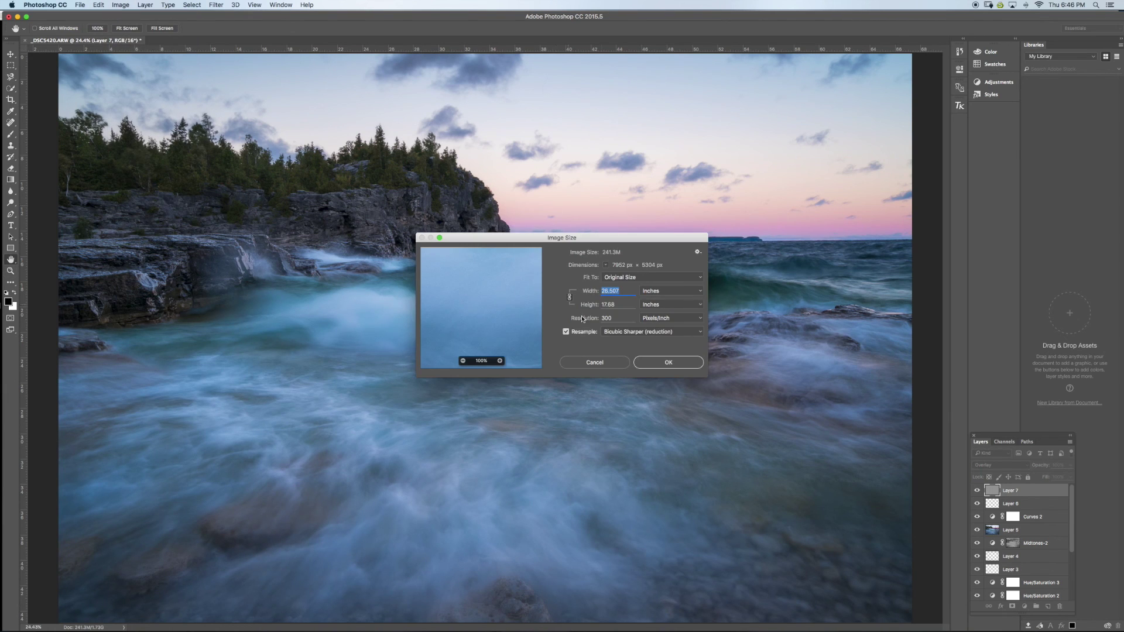
click(603, 363)
key(z)
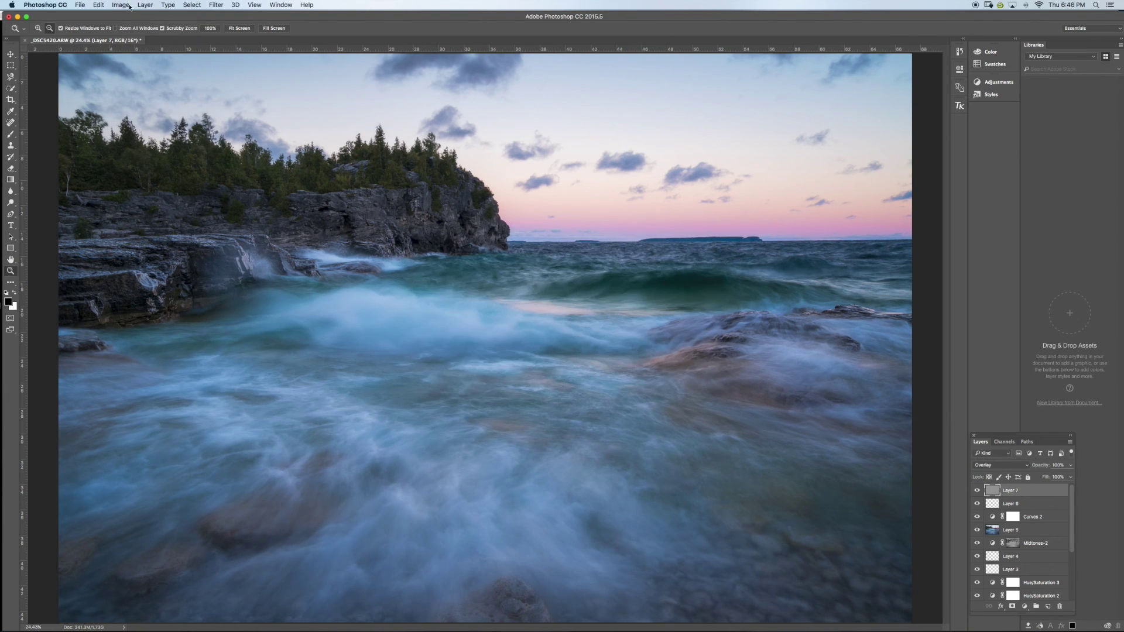
Convert the document to the Adobe RGB (1998) color profile, flattening the layers to preserve appearance
click(98, 5)
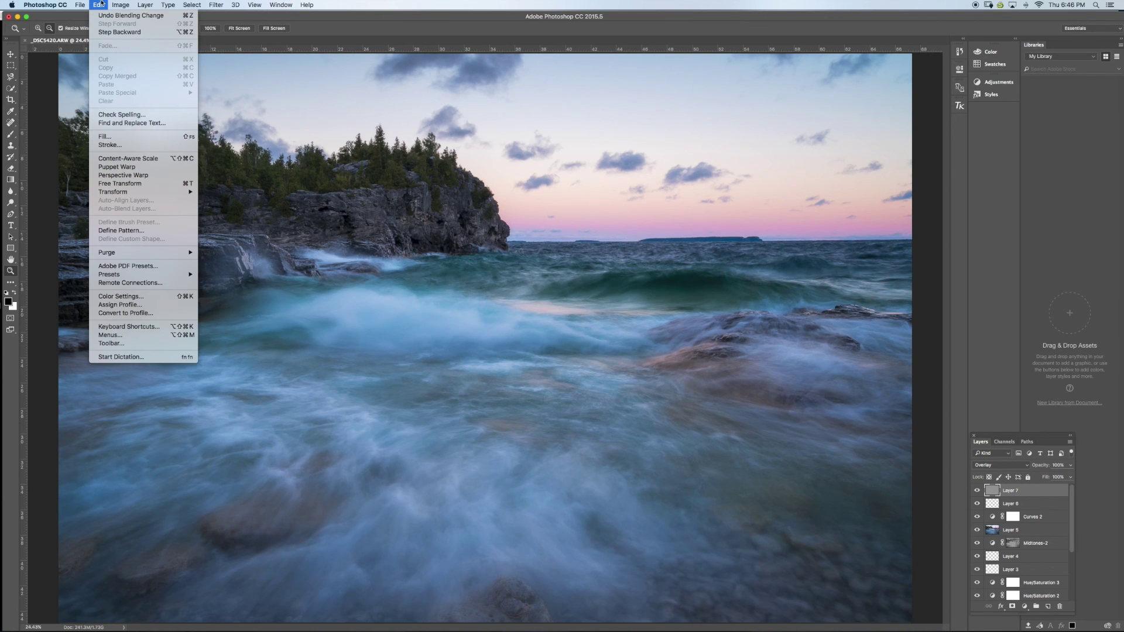
key(Escape)
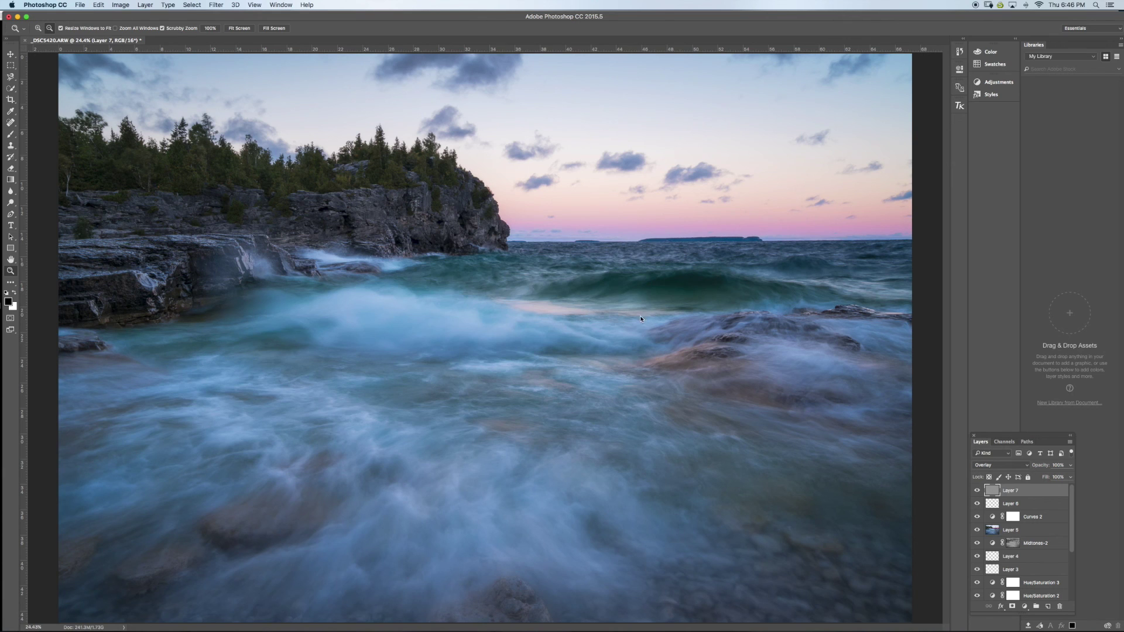
key(super+alt+shift+c)
click(574, 286)
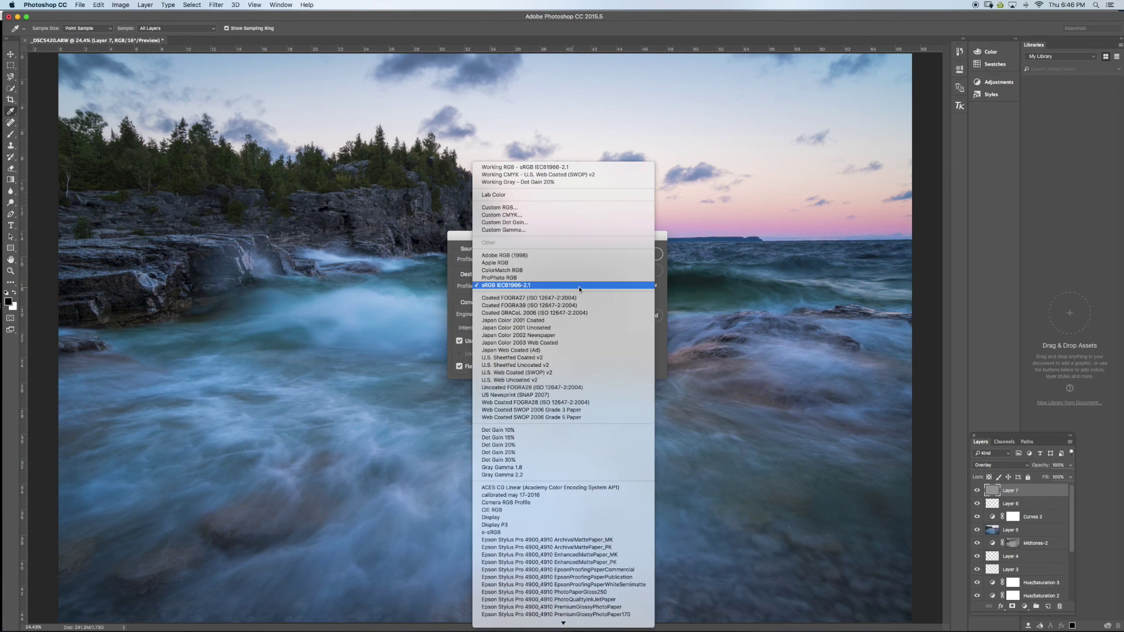
click(530, 256)
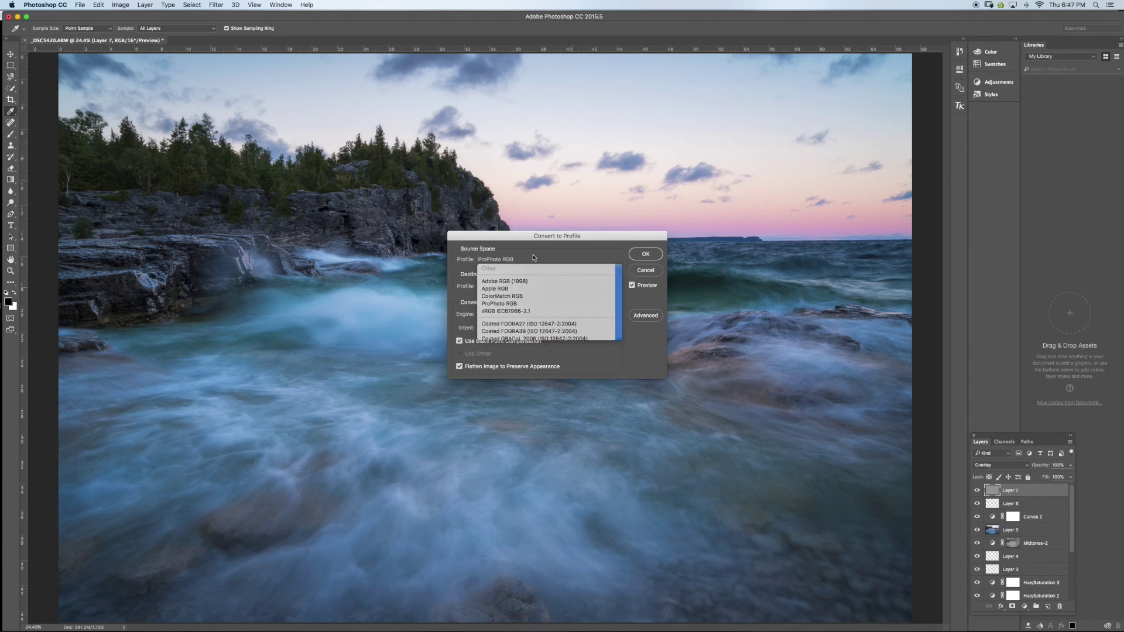
click(646, 254)
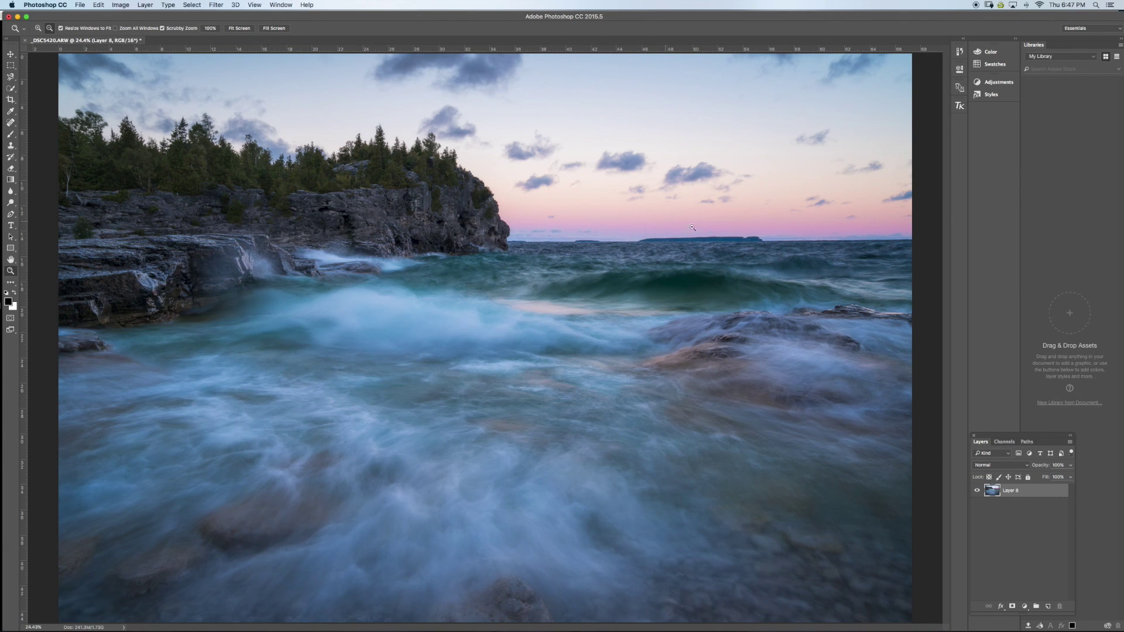
Start saving the flattened image under a new name in the Bruce Peninsula National Park folder on the June 2016 drive
click(79, 5)
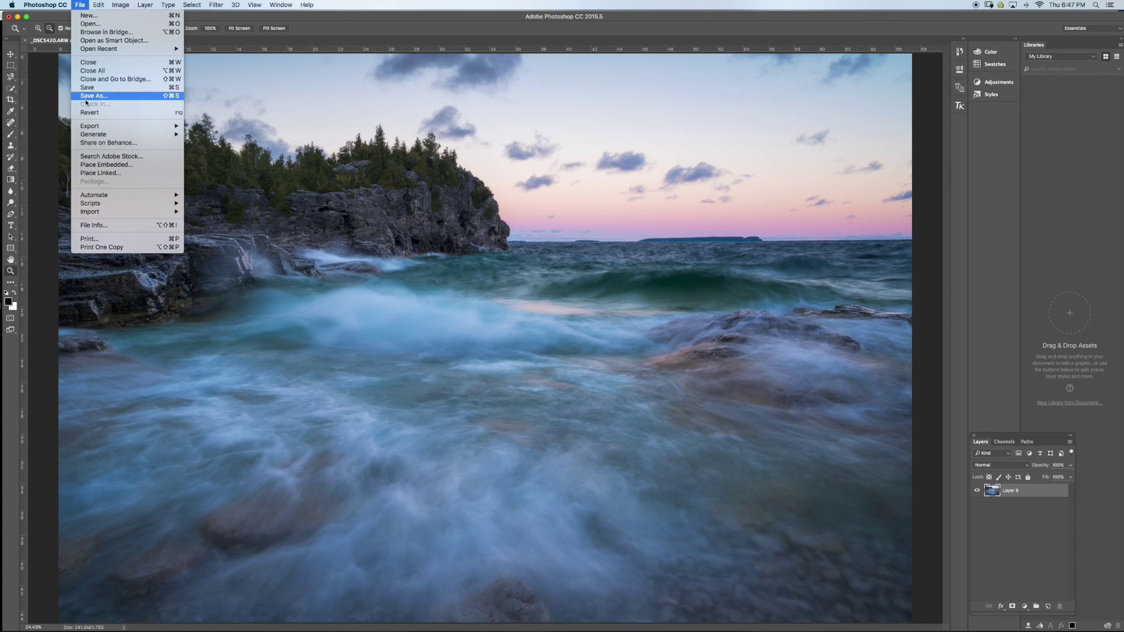
click(83, 51)
click(80, 5)
click(79, 5)
click(80, 5)
click(94, 95)
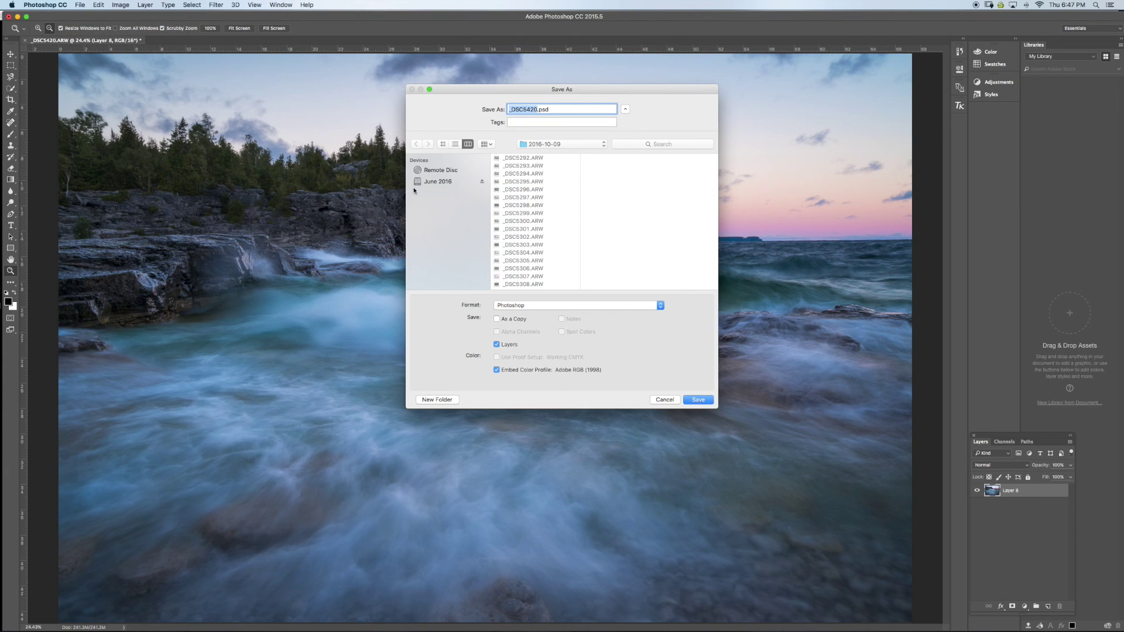
click(445, 181)
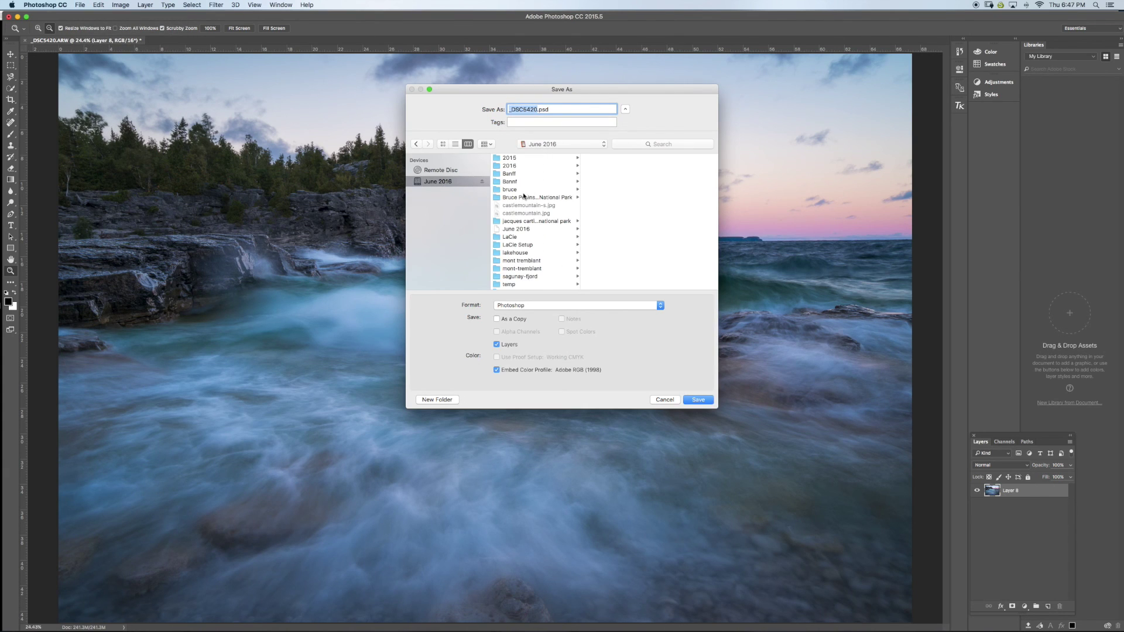
click(520, 198)
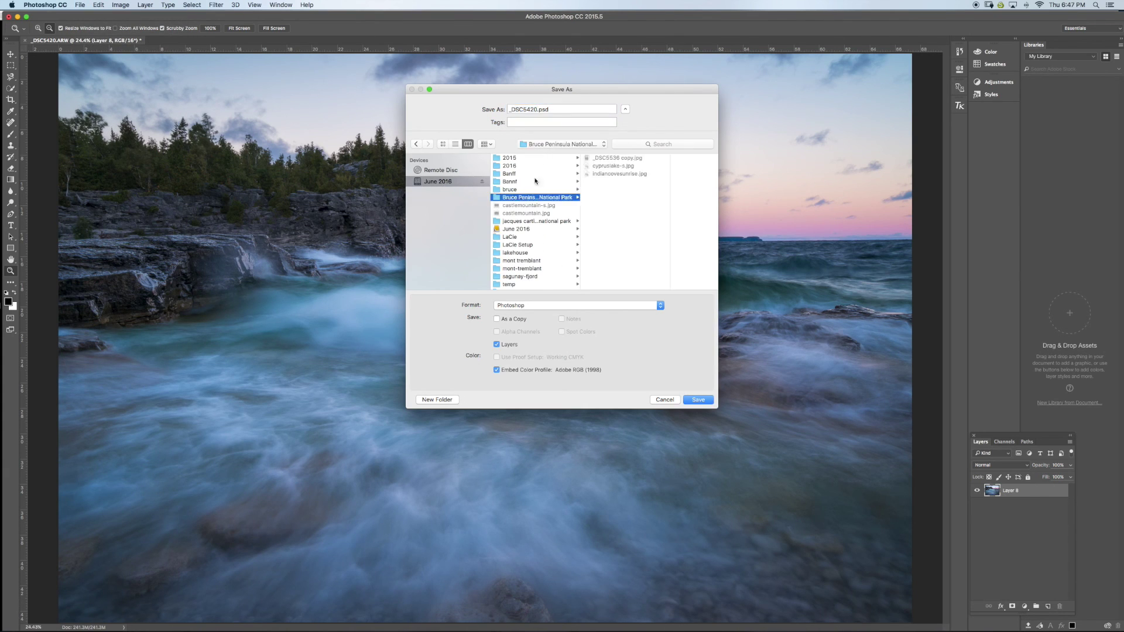
Set the save format to JPEG and enter indiancovesunrise as the file name in the Bruce Peninsula National Park folder
click(524, 110)
click(525, 302)
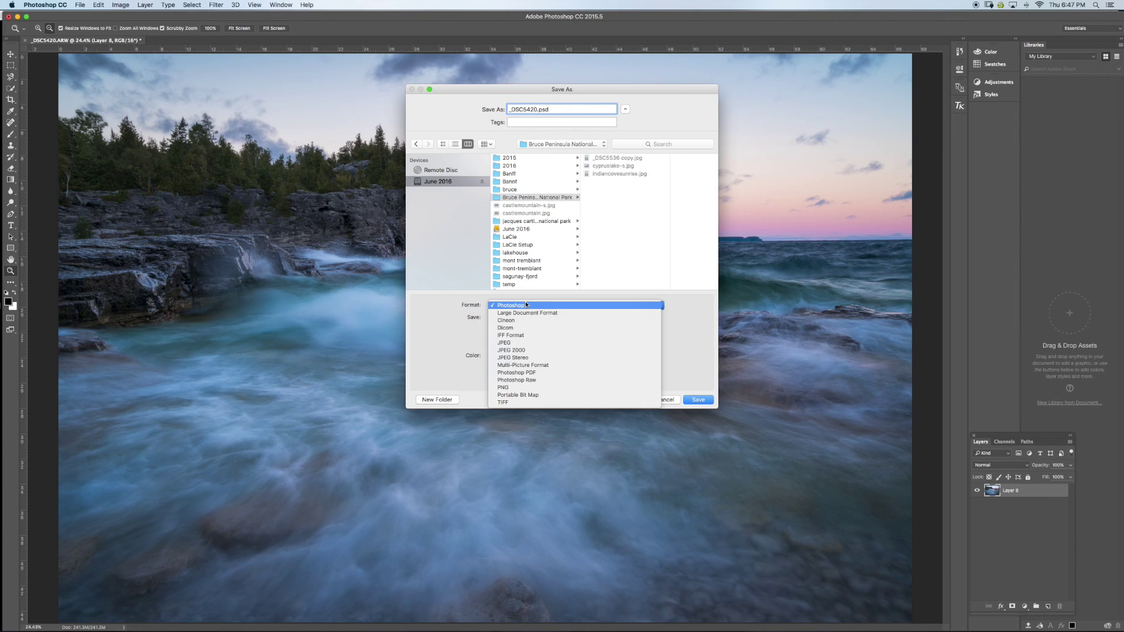
click(504, 347)
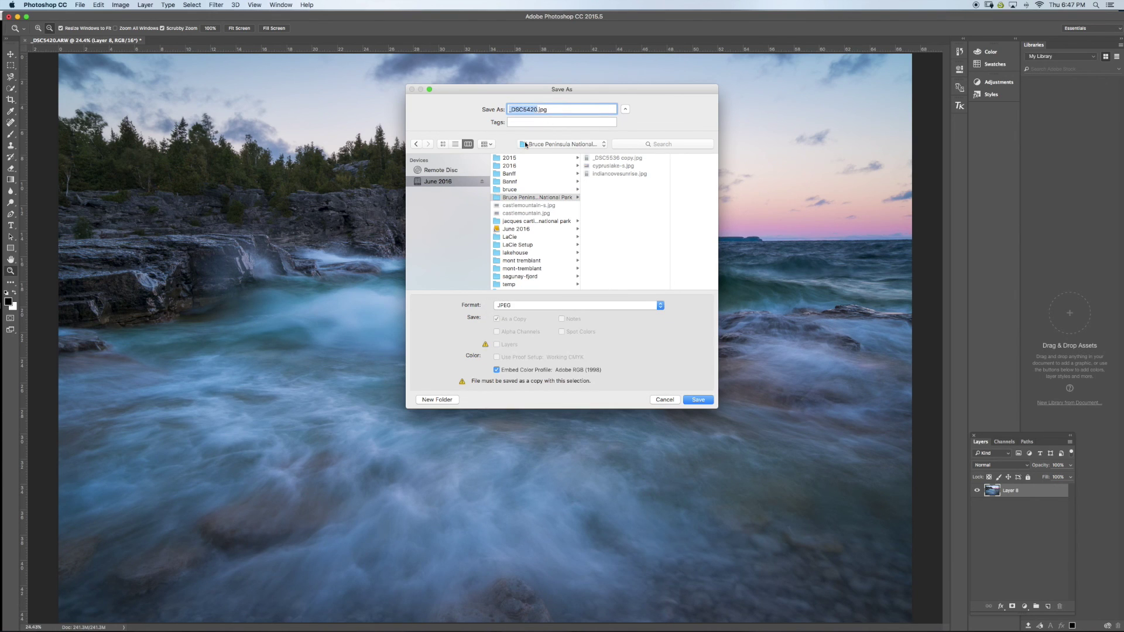
text(indiancovesunrise)
click(594, 249)
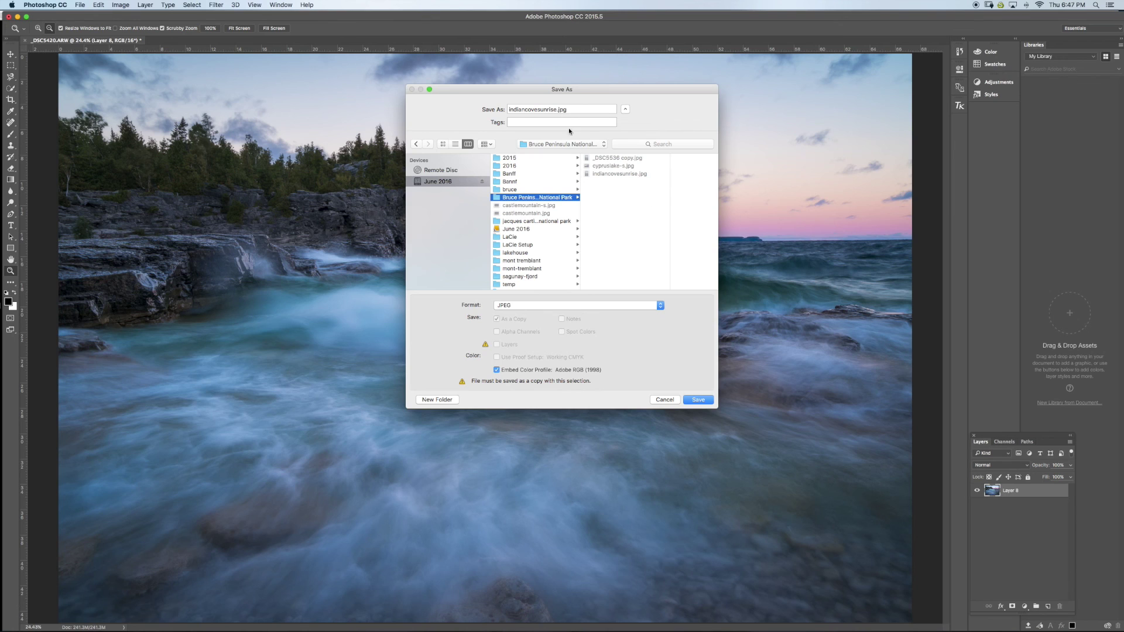
Shorten the file name to indiancove.jpg and save the JPEG at quality 12 (Maximum) with the Baseline ("Standard") option
click(556, 110)
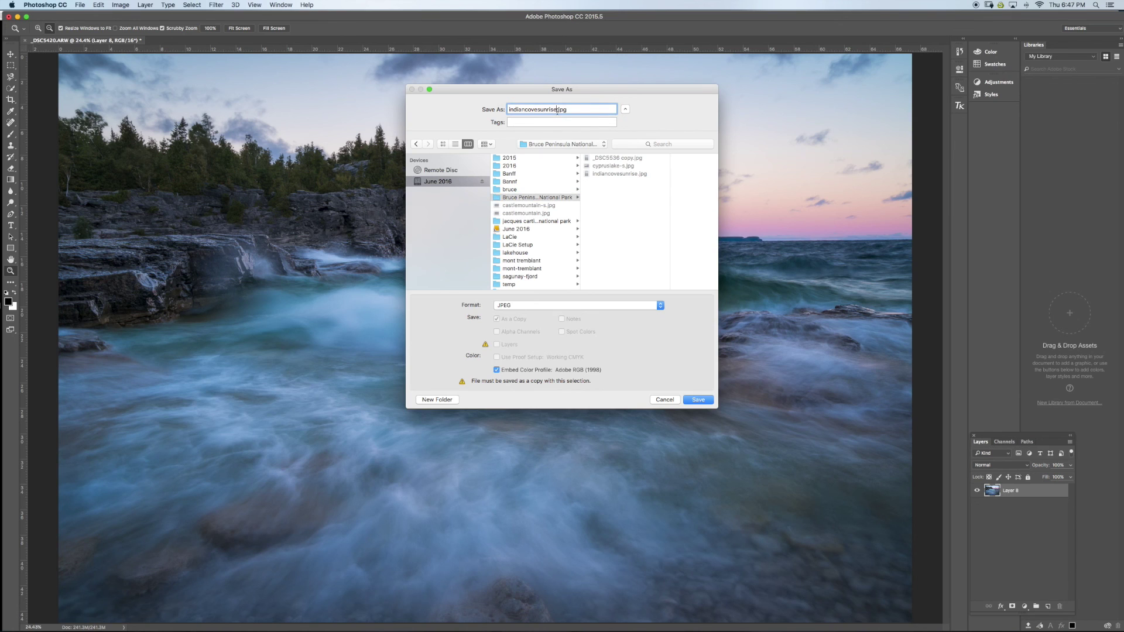
key(BackSpace)
key(BackSpace)
key(BackSpace)
key(BackSpace)
key(BackSpace)
click(693, 403)
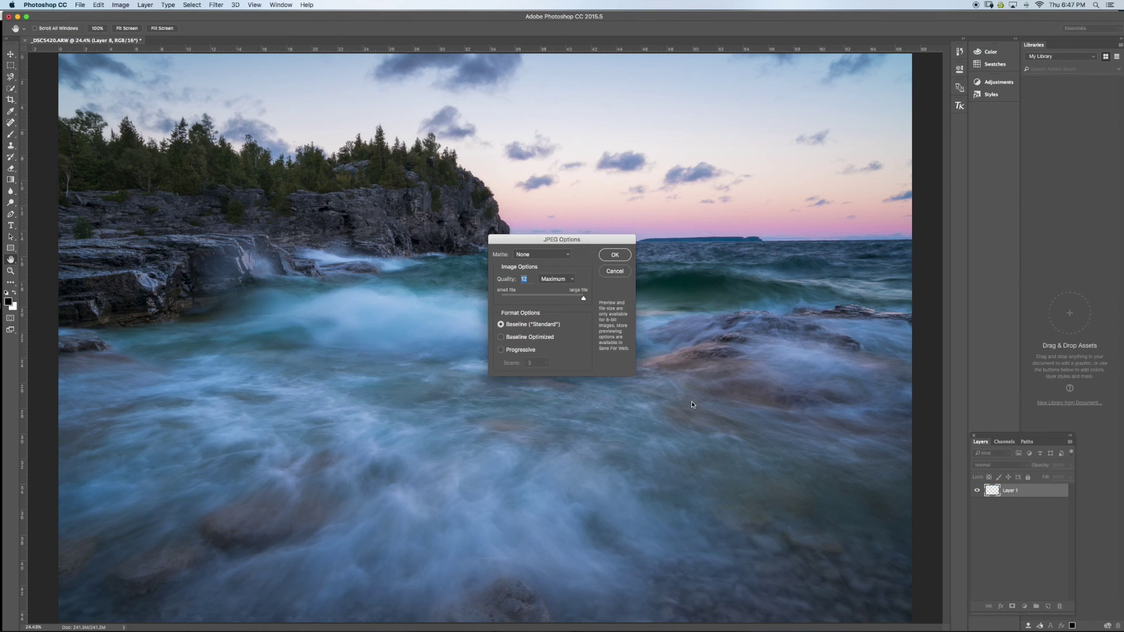
click(614, 255)
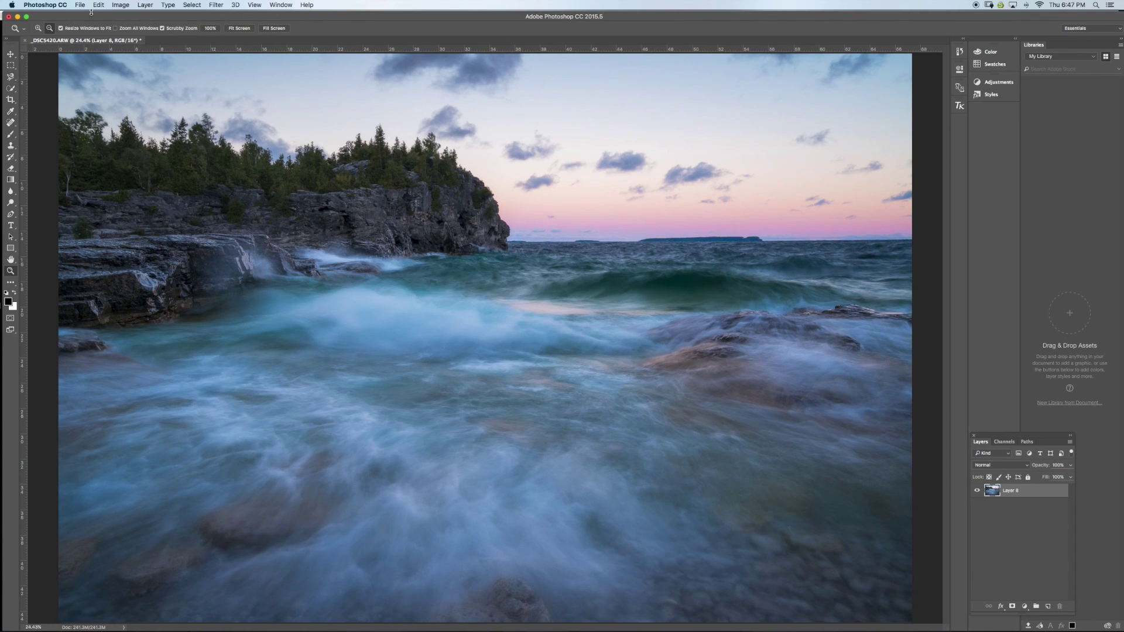
Step back before the Adobe RGB (1998) profile conversion to restore the layered document
click(213, 4)
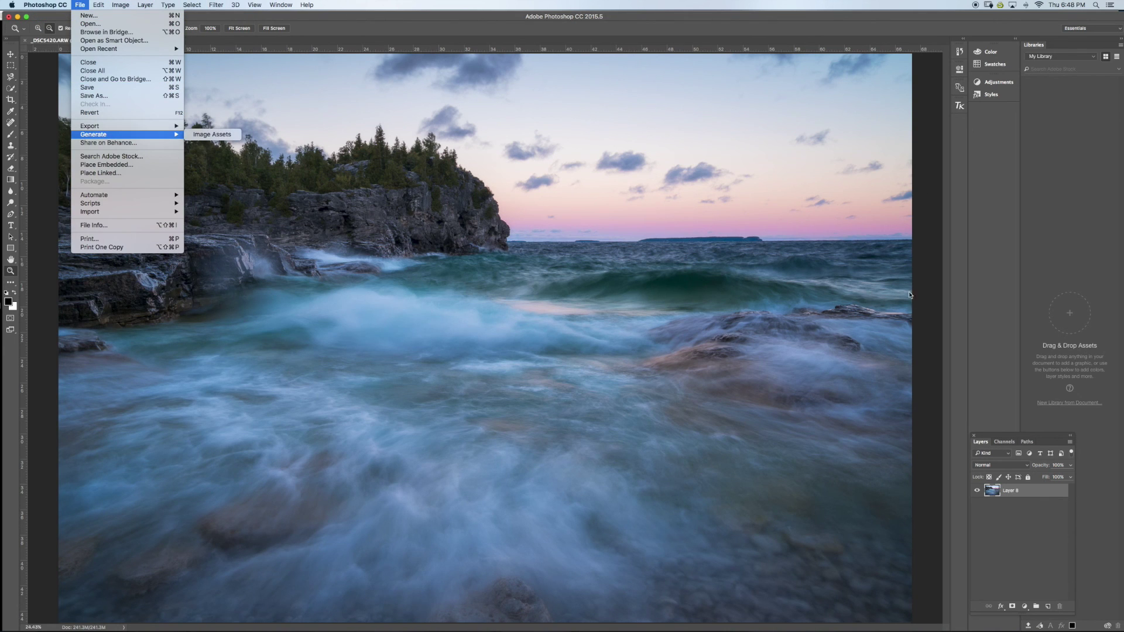
click(959, 108)
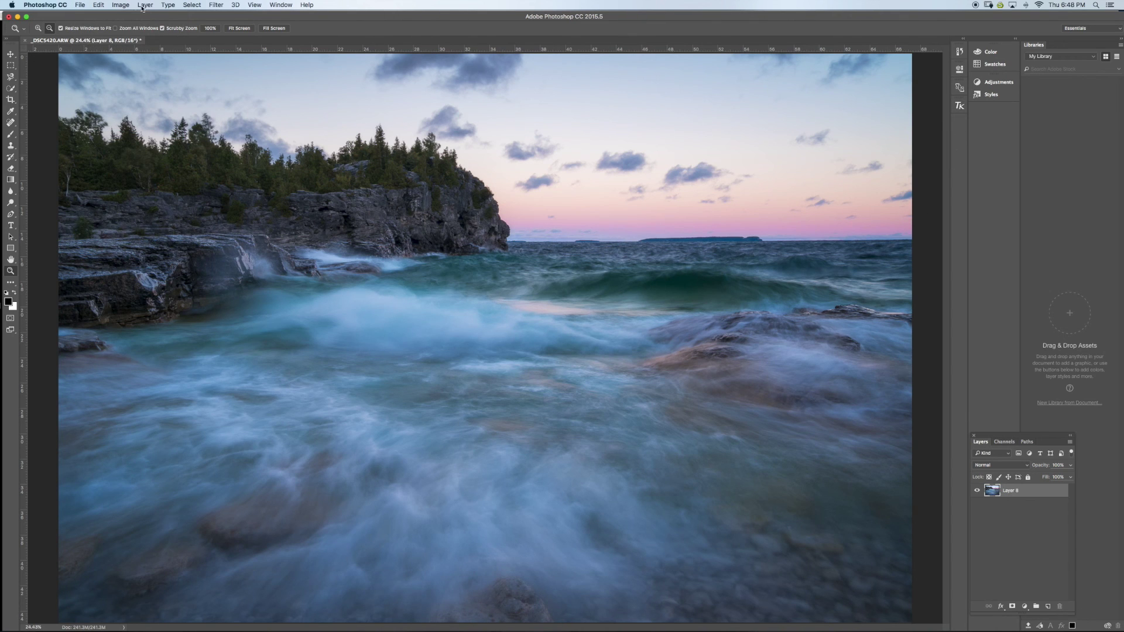
click(98, 5)
click(100, 4)
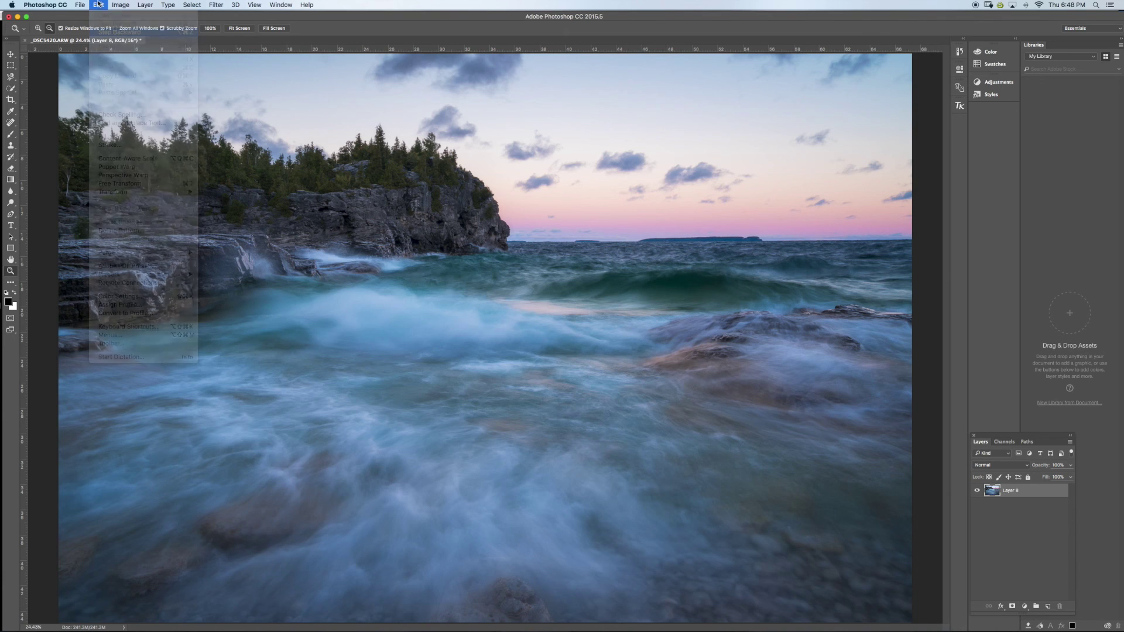
click(100, 5)
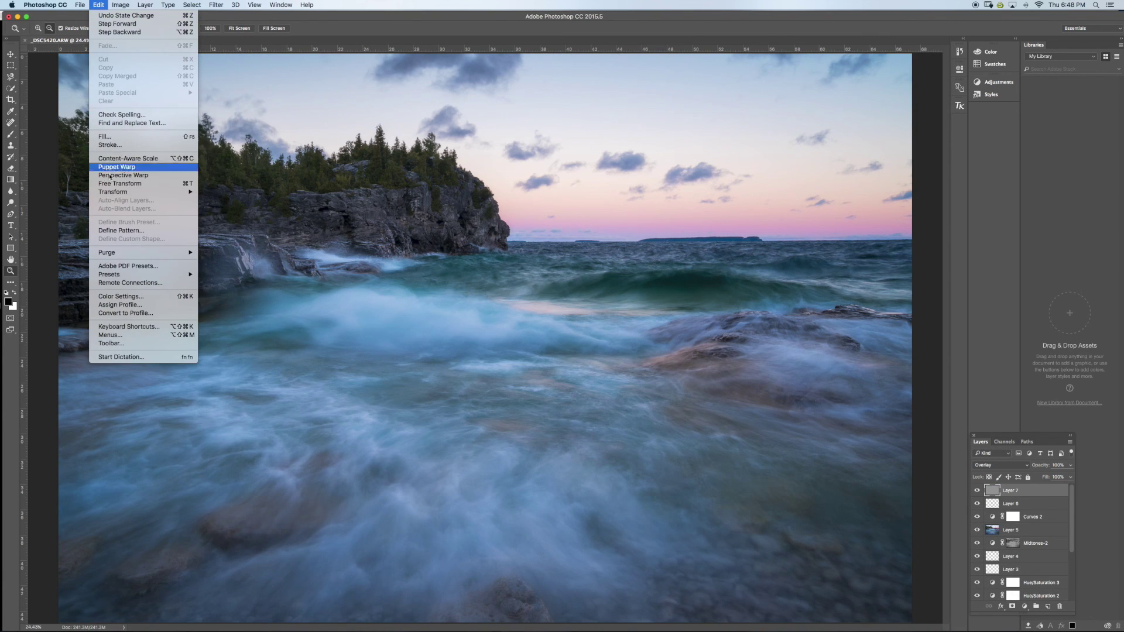
key(Escape)
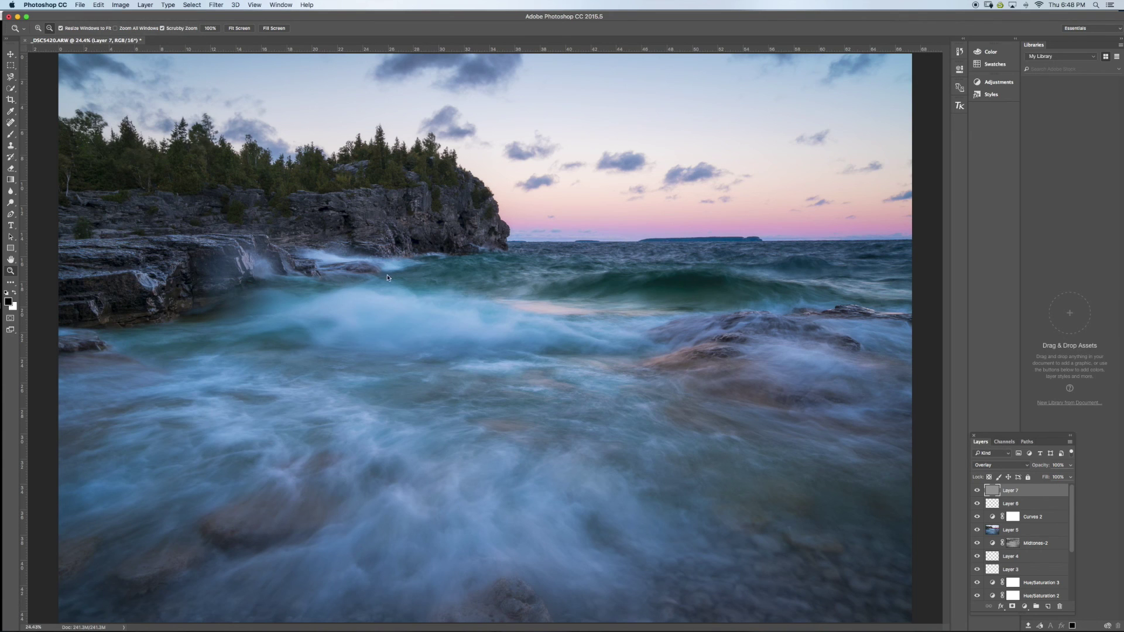
Convert the layered document to the sRGB IEC61966-2.1 color profile, flattening the image to preserve appearance
key(super+shift+alt+c)
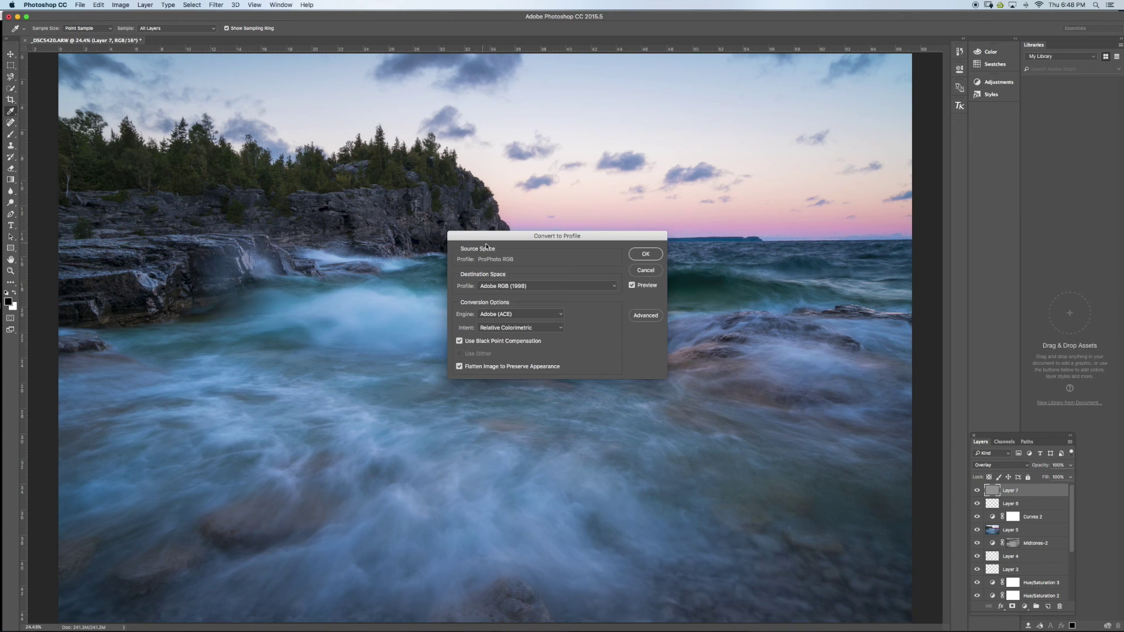
click(512, 287)
click(504, 316)
key(Return)
key(z)
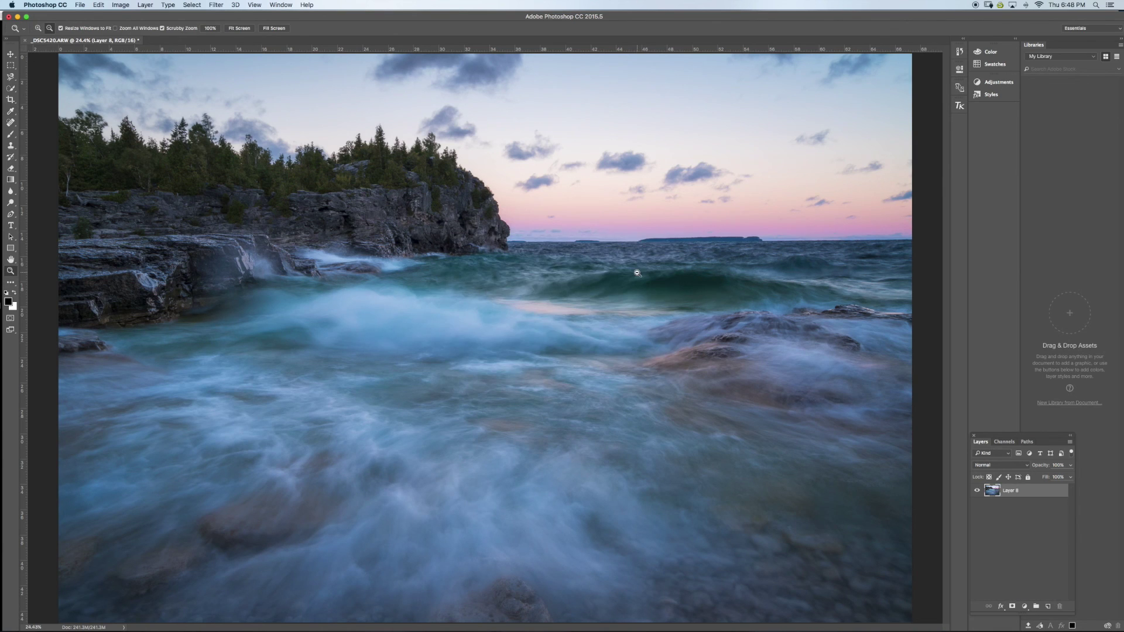
Run the TKActionsV4 web-sharpening action with a final horizontal dimension of 2048 pixels and 50% layer opacity
click(958, 107)
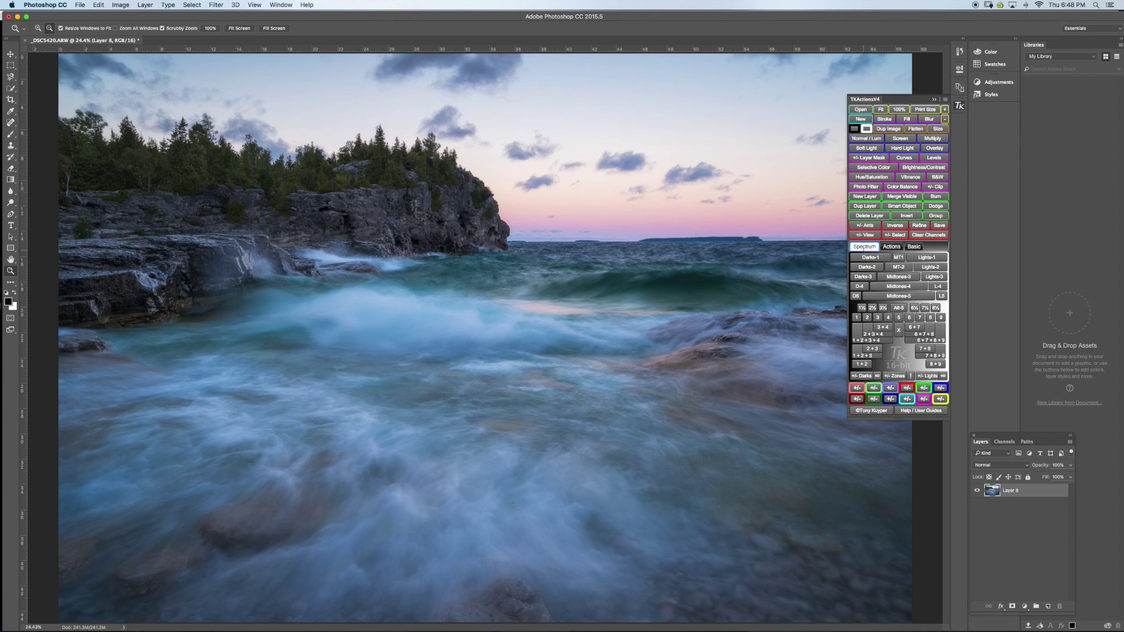
click(891, 247)
click(904, 362)
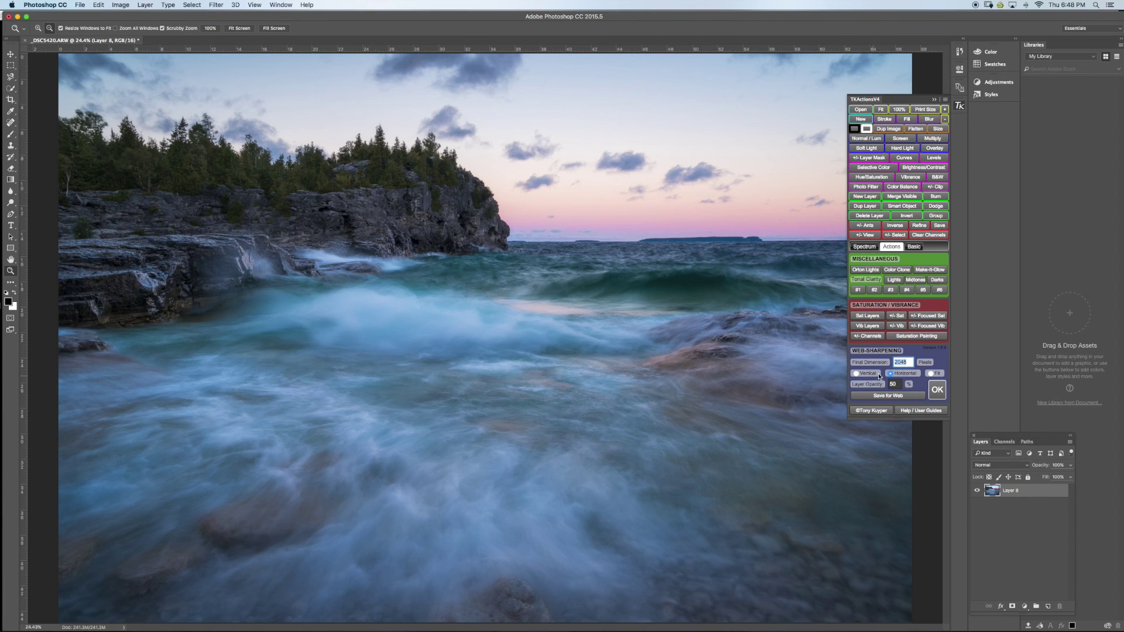
click(936, 389)
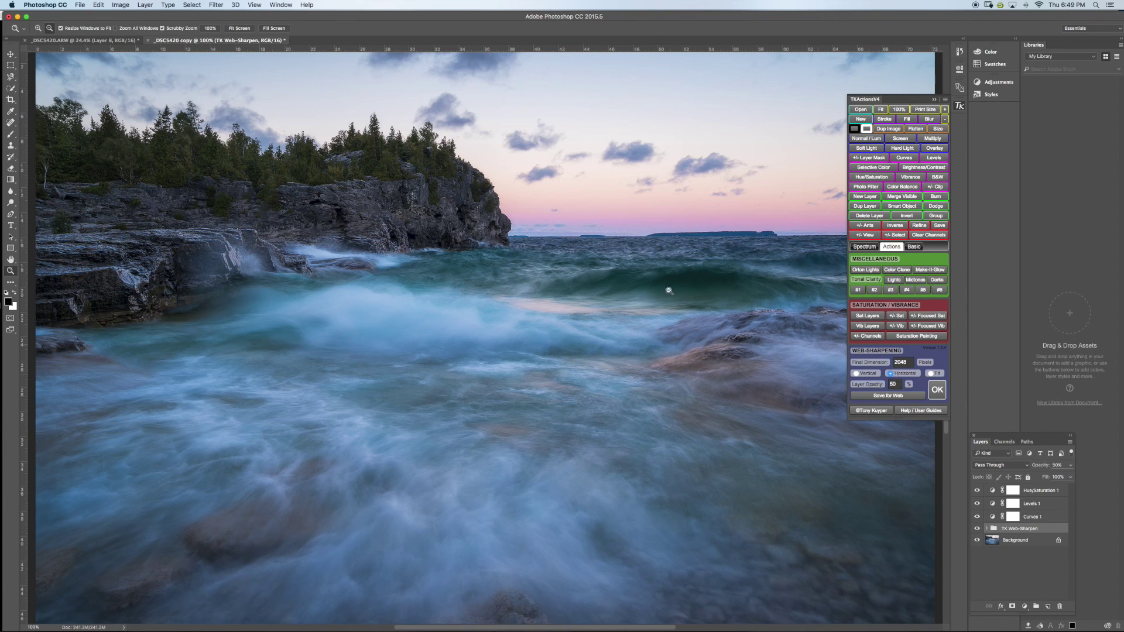
Start saving the web-sharpened copy as a JPEG in the Bruce Peninsula National Park folder on the June 2016 drive
click(79, 4)
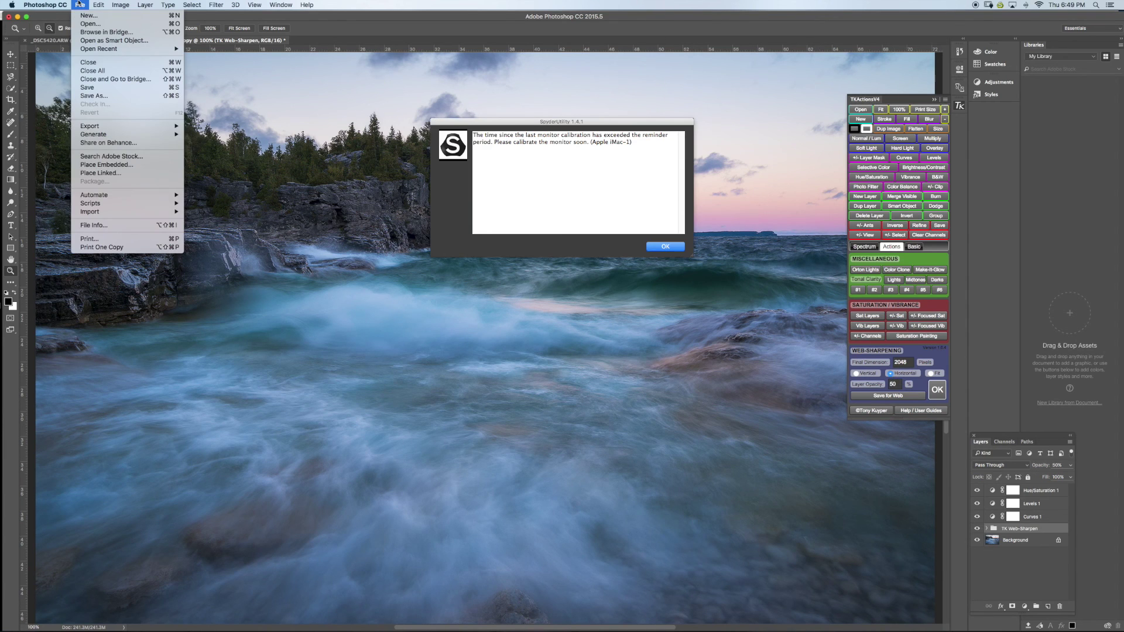
click(104, 98)
click(665, 247)
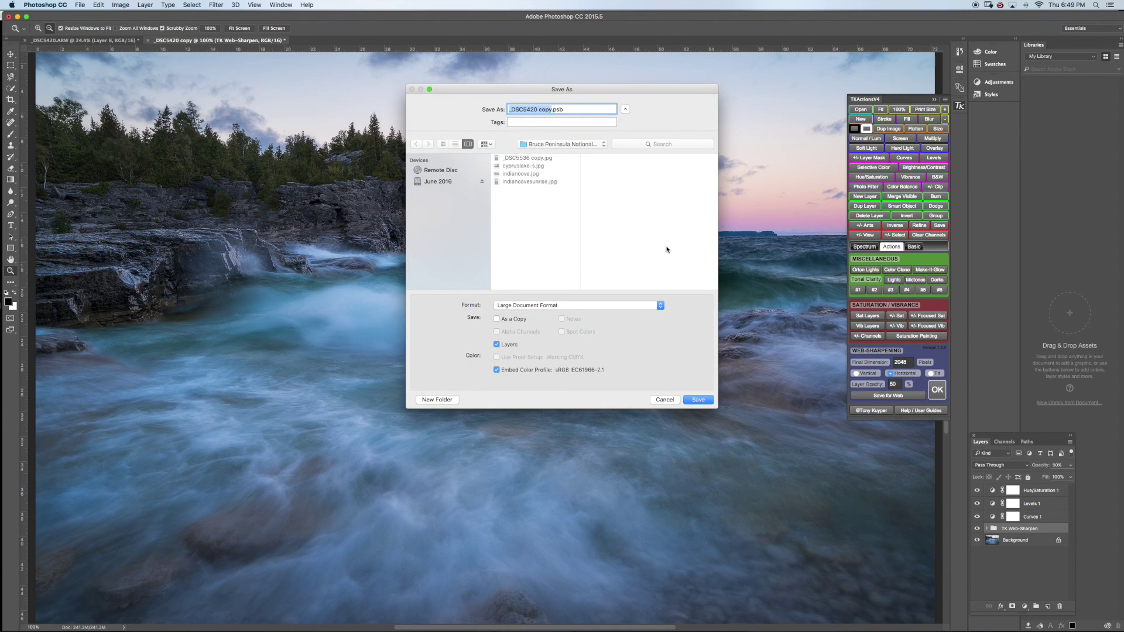
click(440, 183)
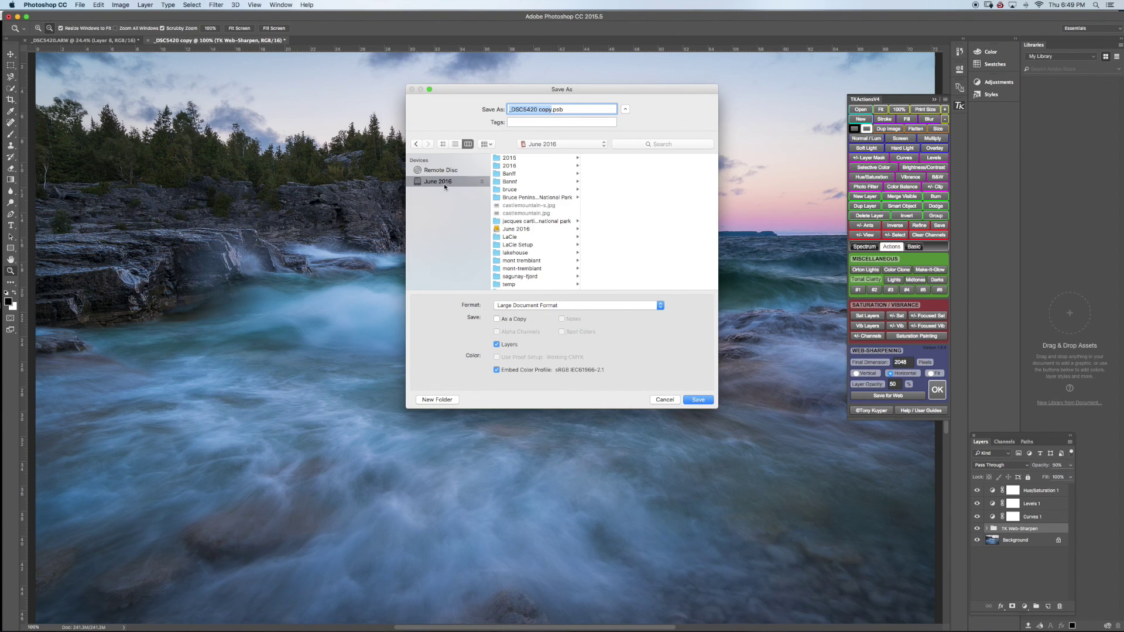
click(514, 305)
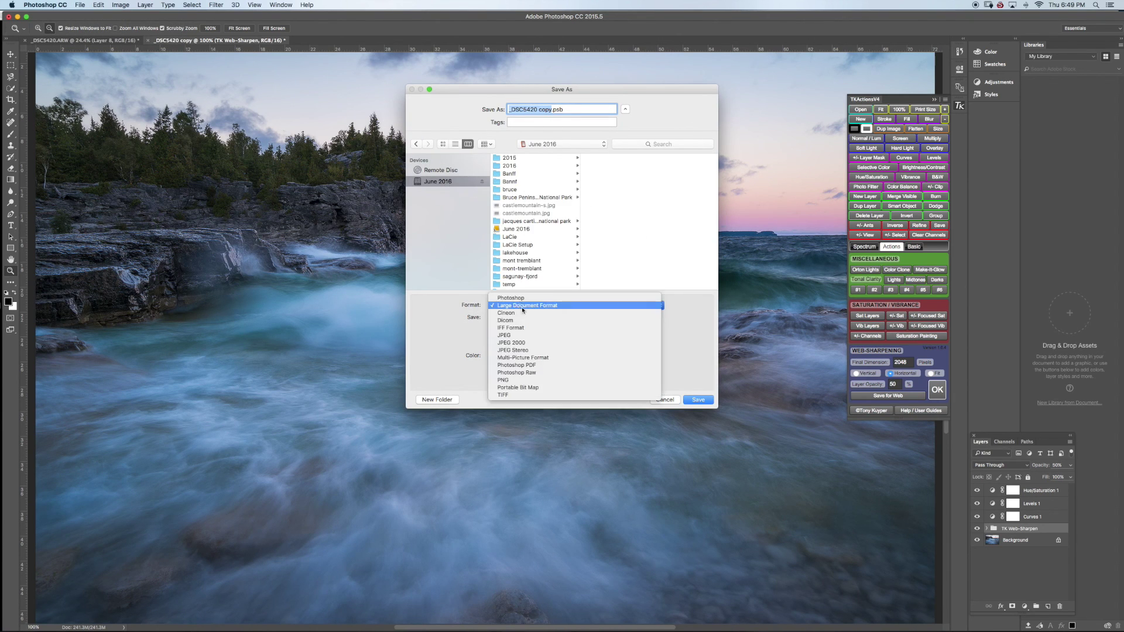
click(505, 335)
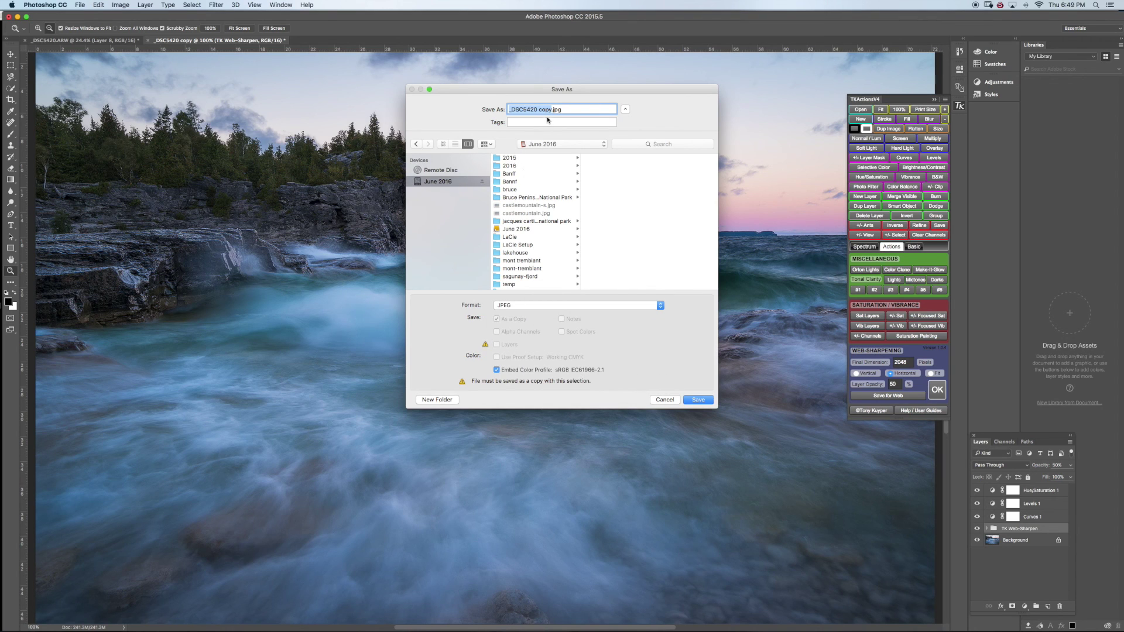
click(521, 197)
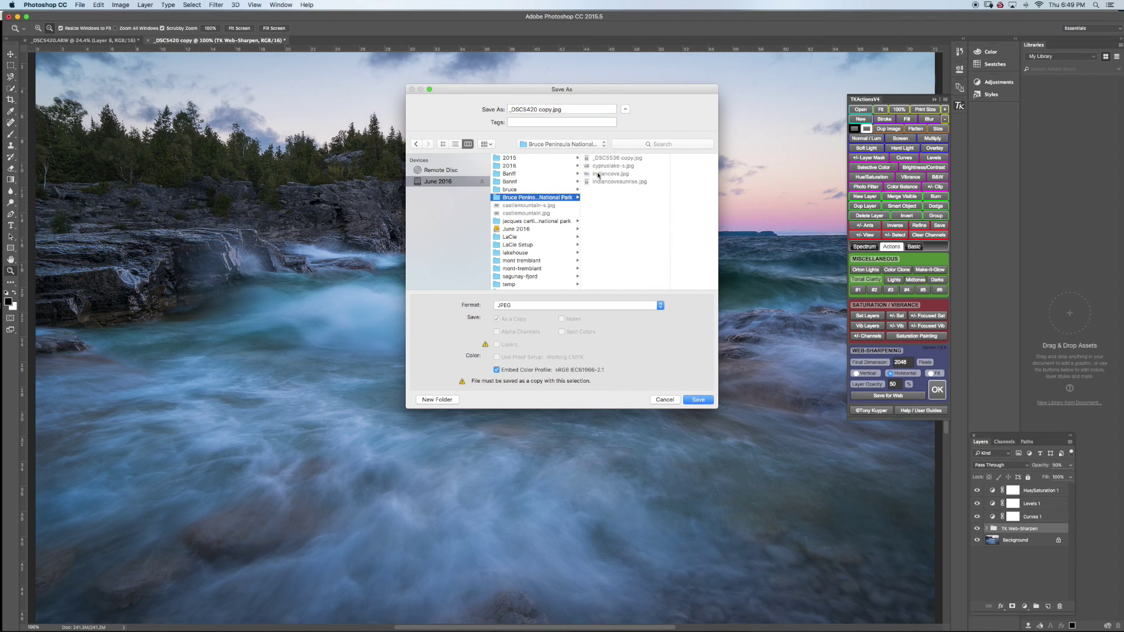
Name the web copy indiancove-s.jpg, save it at JPEG quality 12 (Maximum), and collapse the TKActionsV4 controls
click(609, 174)
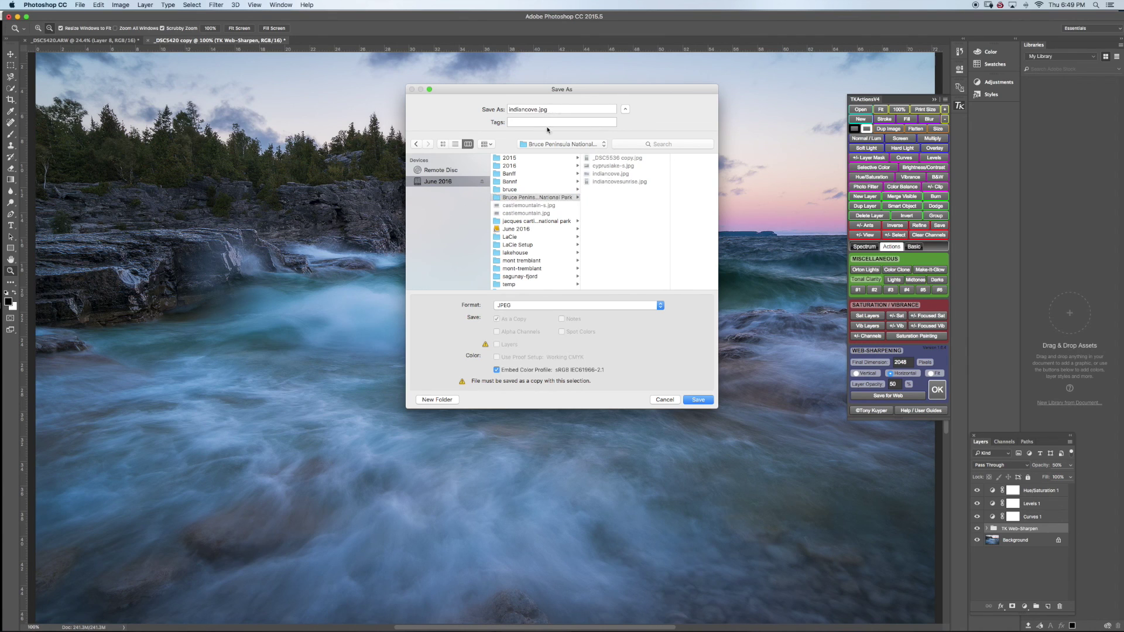
click(538, 110)
text(-s)
key(Return)
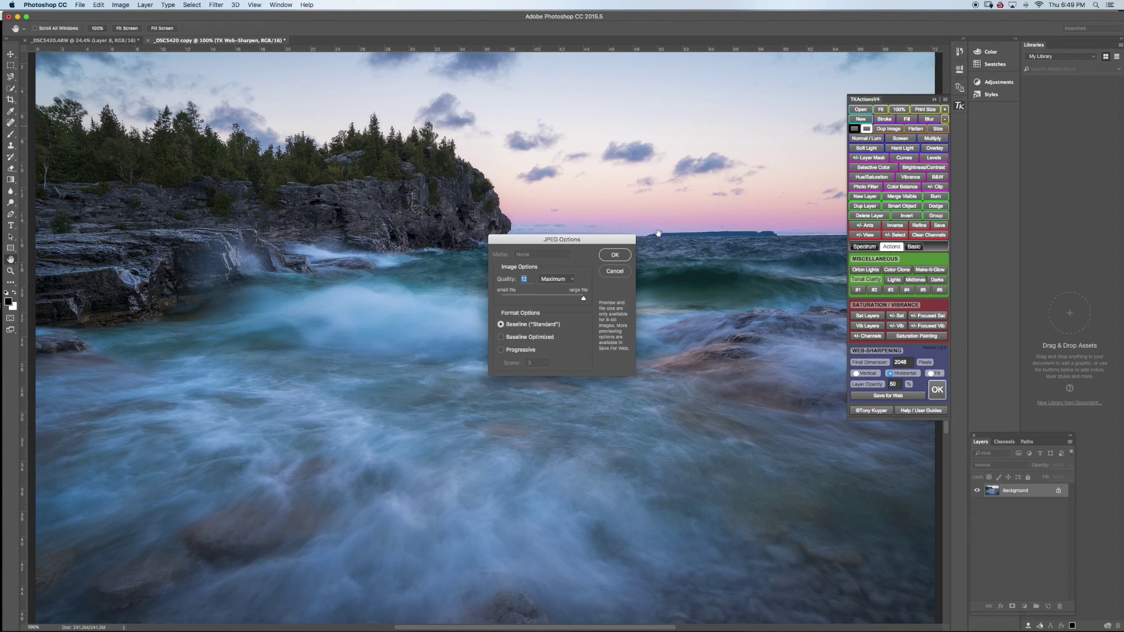
click(614, 257)
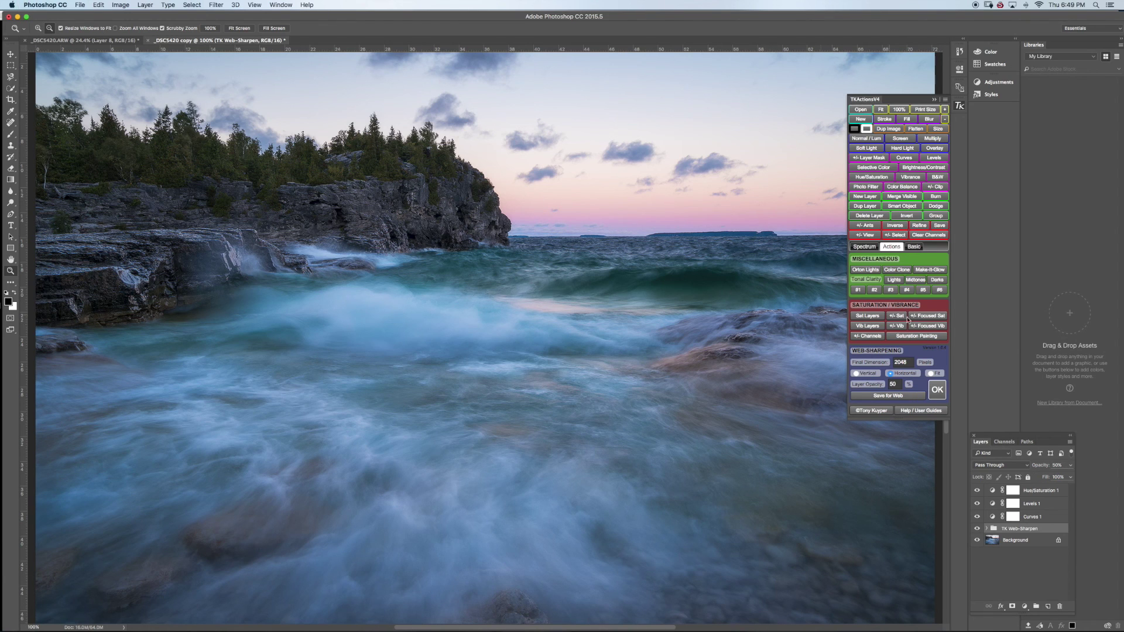
click(935, 99)
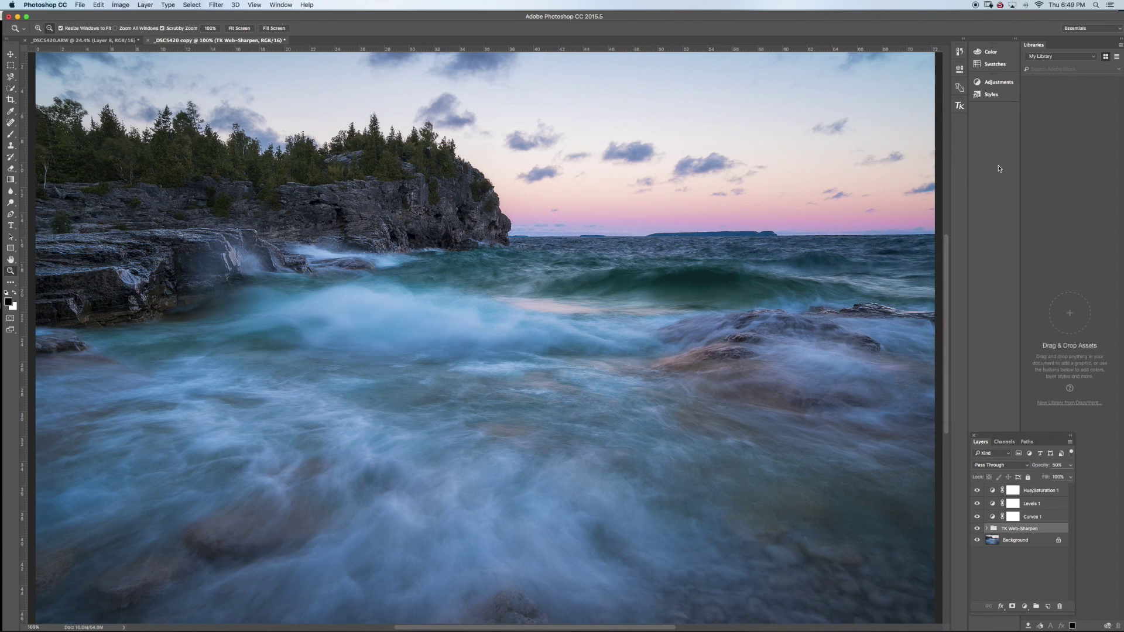